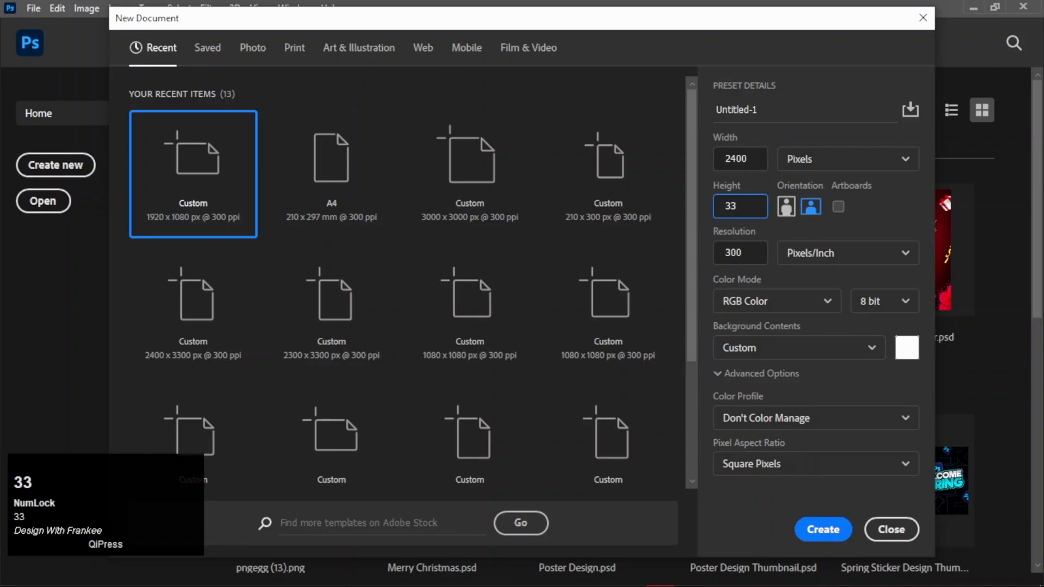
Create the 2400 x 3300 px document at 300 ppi and cover it with a black solid color fill layer
{"action": "left_click", "coordinate": [817, 526]}
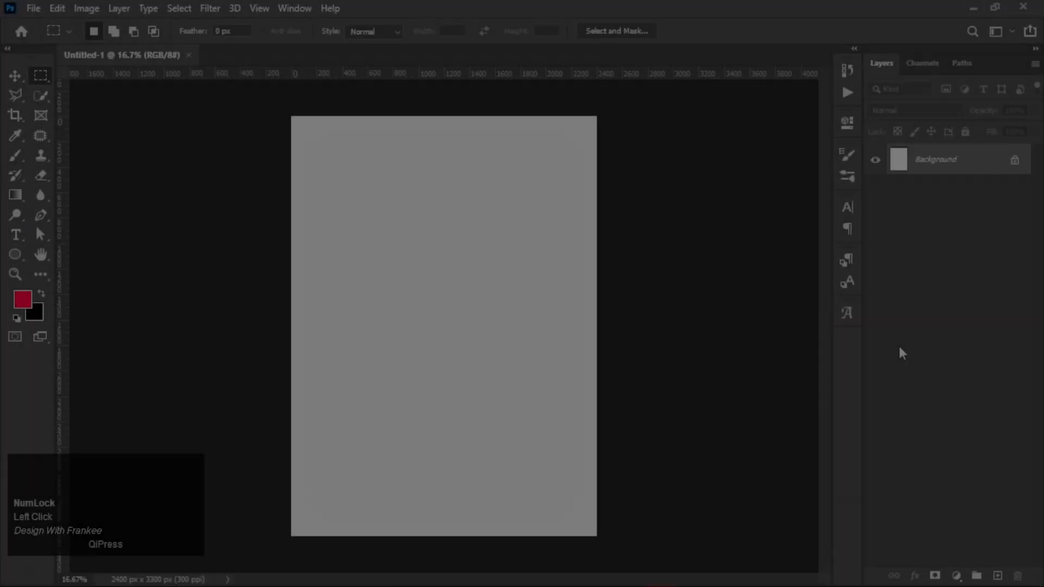
{"action": "key", "text": "ctrl+0"}
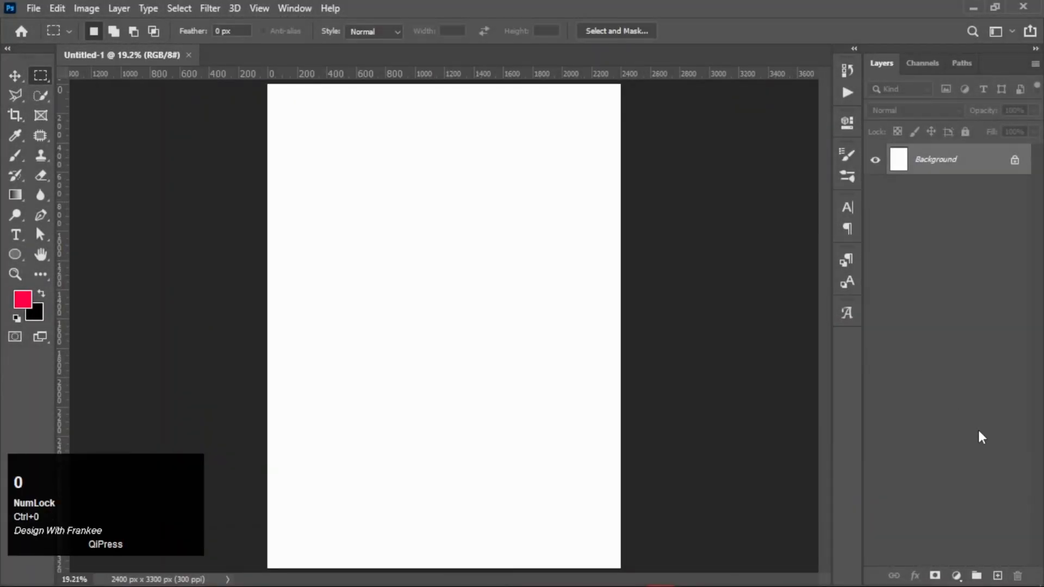
{"action": "left_click", "coordinate": [956, 576]}
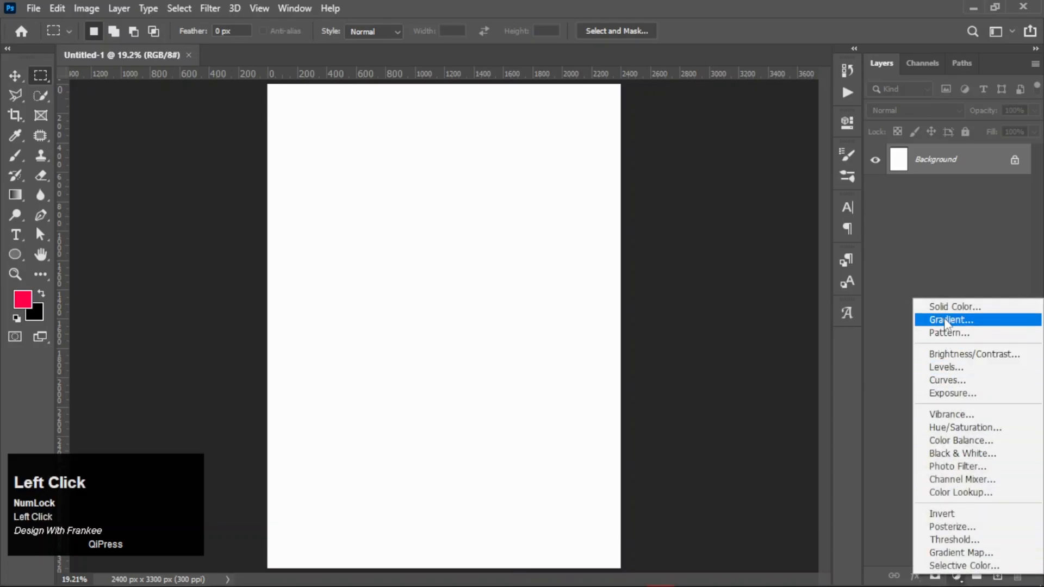
{"action": "left_click", "coordinate": [935, 305]}
{"action": "left_click_drag", "start_coordinate": [627, 438], "coordinate": [619, 479]}
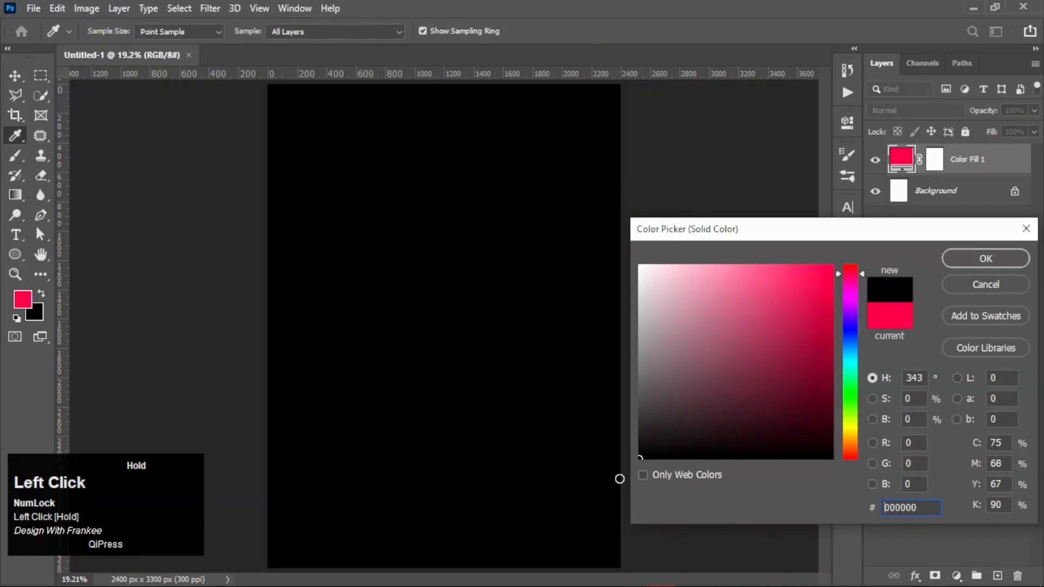
{"action": "left_click", "coordinate": [964, 262]}
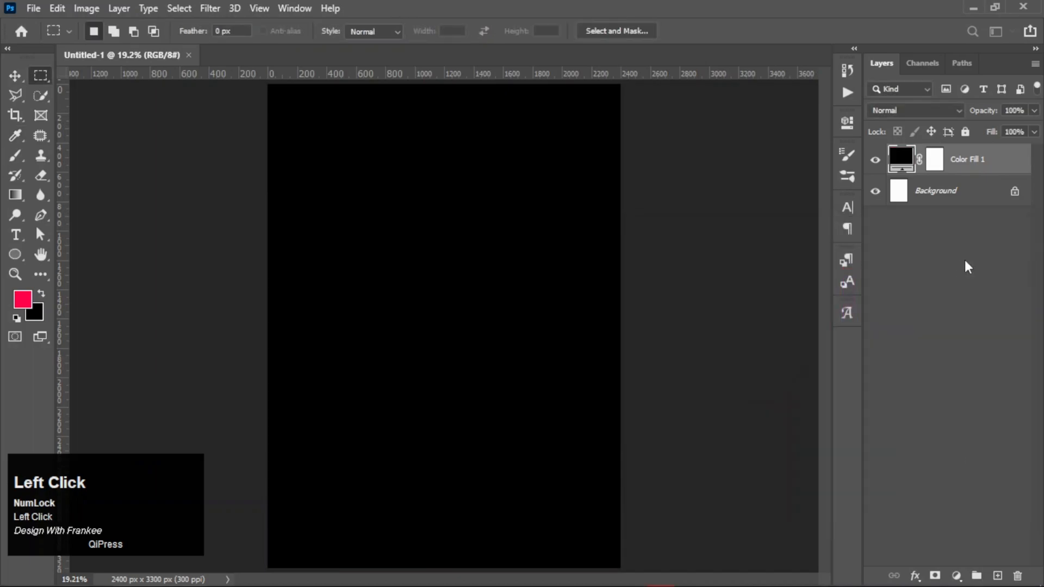
Draw a circle about 1724 px across in the upper middle of the canvas with the Ellipse tool
{"action": "left_click", "coordinate": [12, 255]}
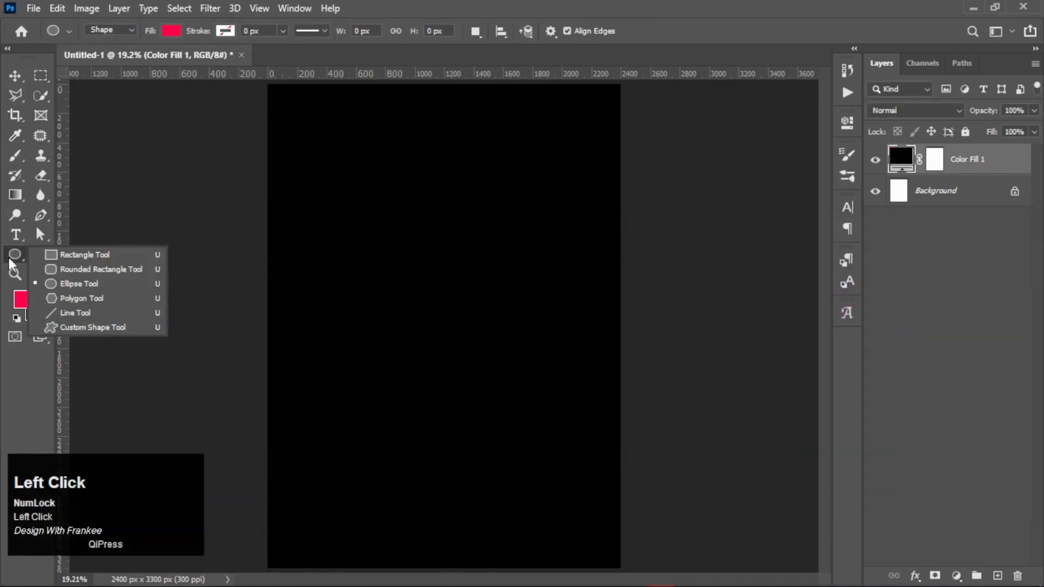
{"action": "left_click", "coordinate": [76, 282]}
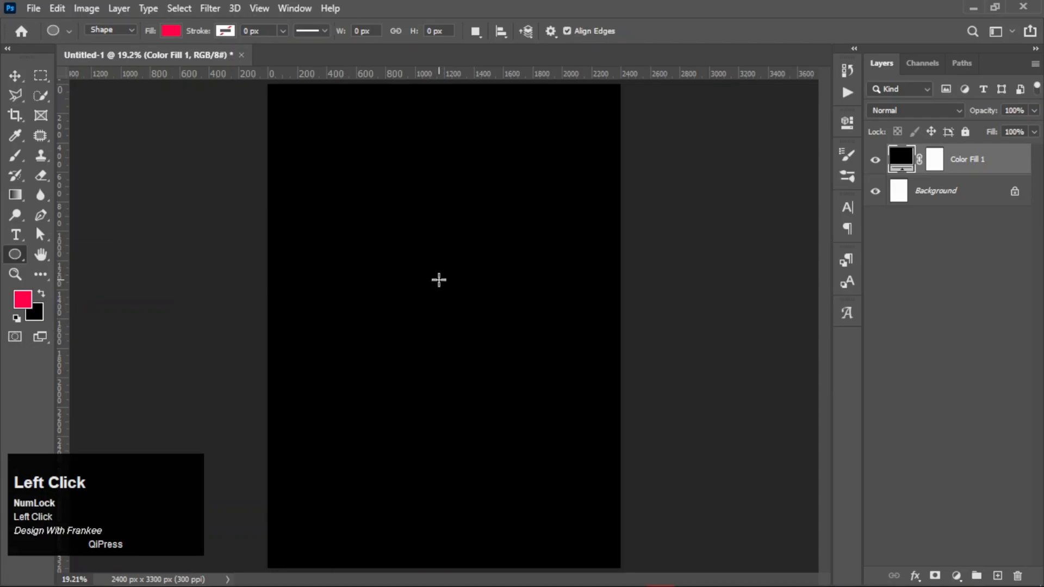
{"action": "left_click_drag", "start_coordinate": [439, 280], "coordinate": [569, 418]}
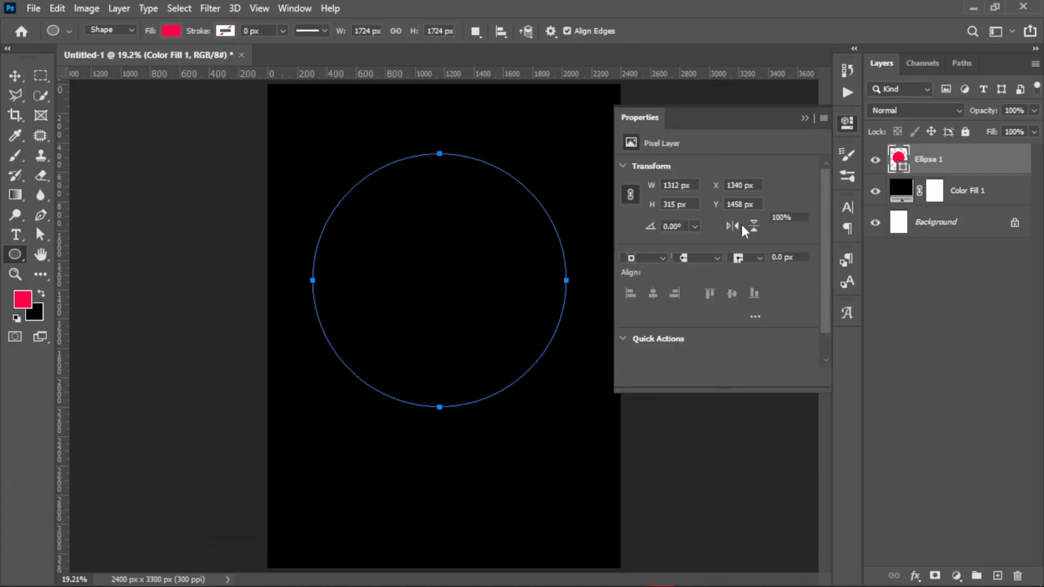
Set the circle's fill color to ff5a04 and shift it slightly to centre it horizontally on the canvas
{"action": "left_click", "coordinate": [636, 241]}
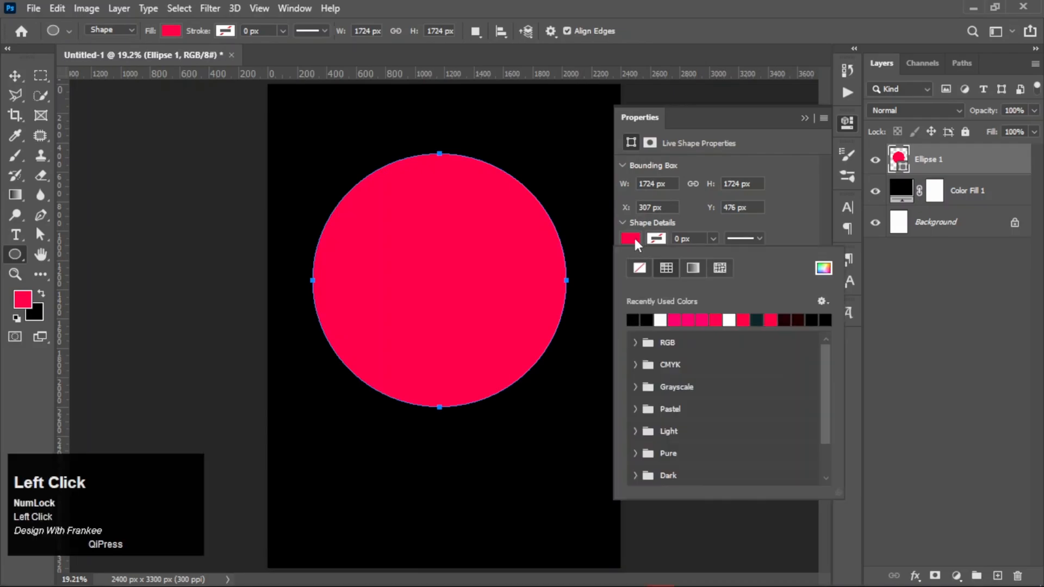
{"action": "left_click", "coordinate": [823, 269]}
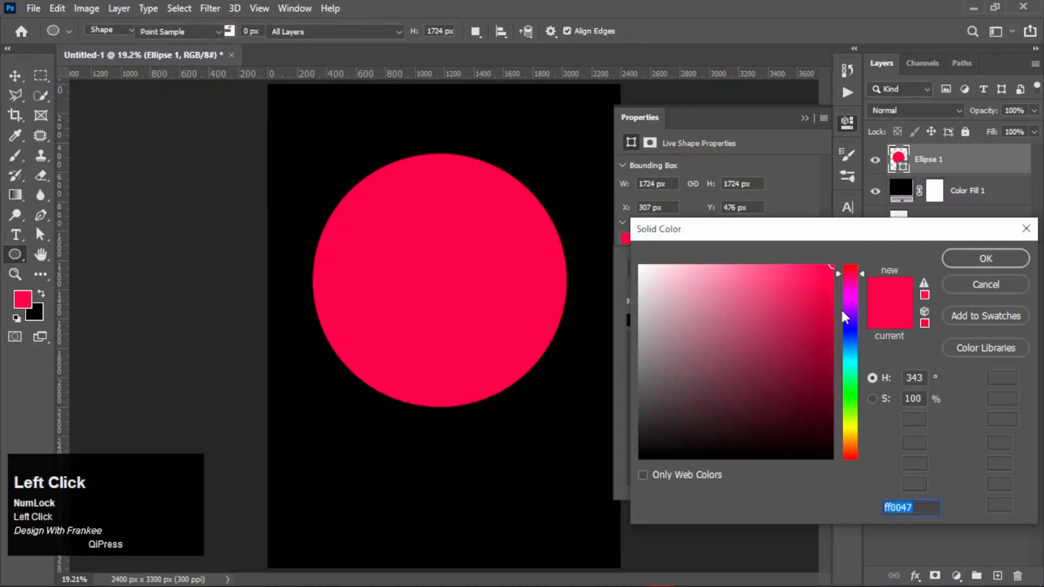
{"action": "type", "text": "ff"}
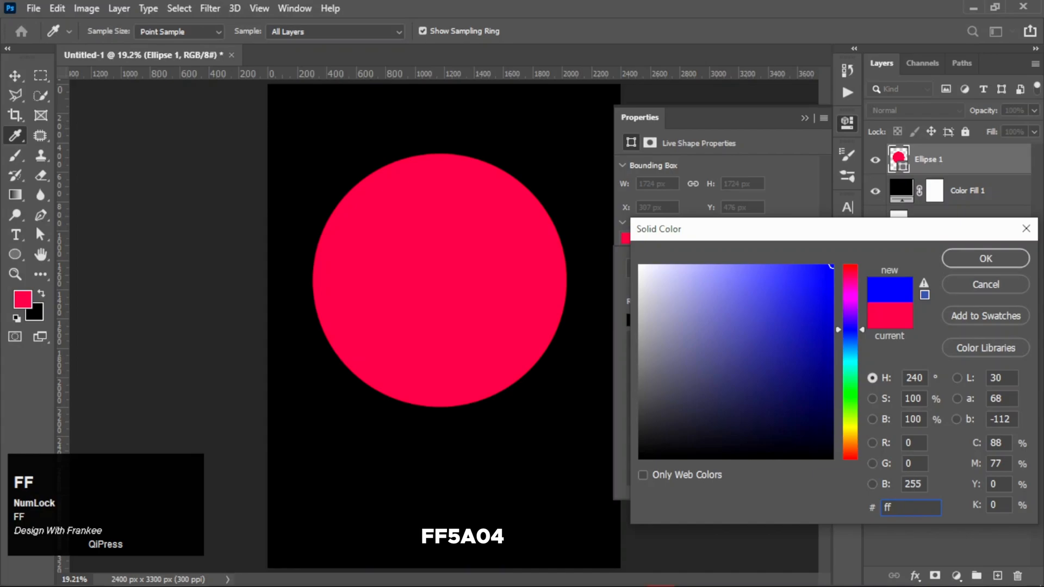
{"action": "type", "text": "5"}
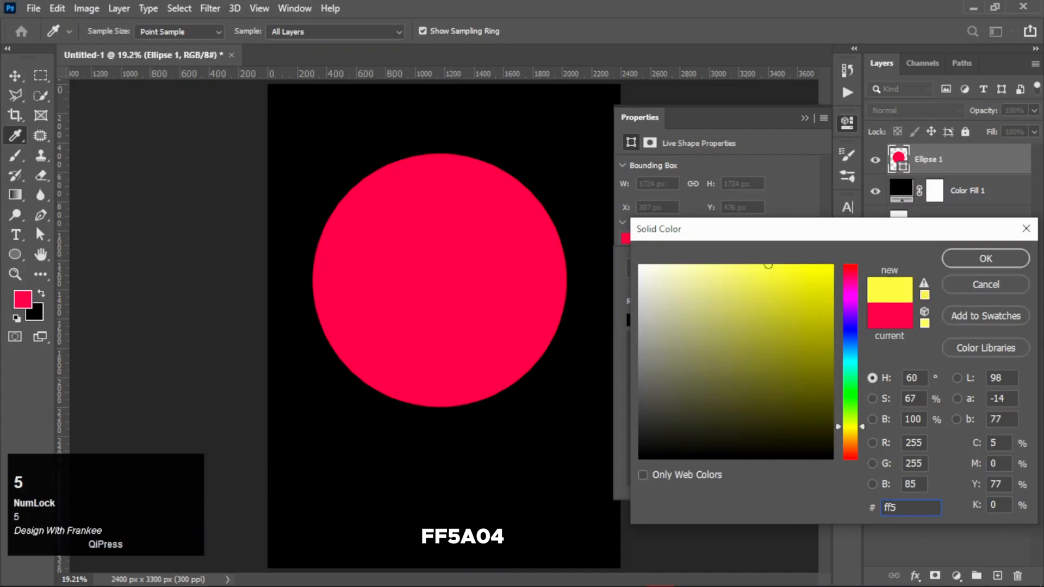
{"action": "type", "text": "a04"}
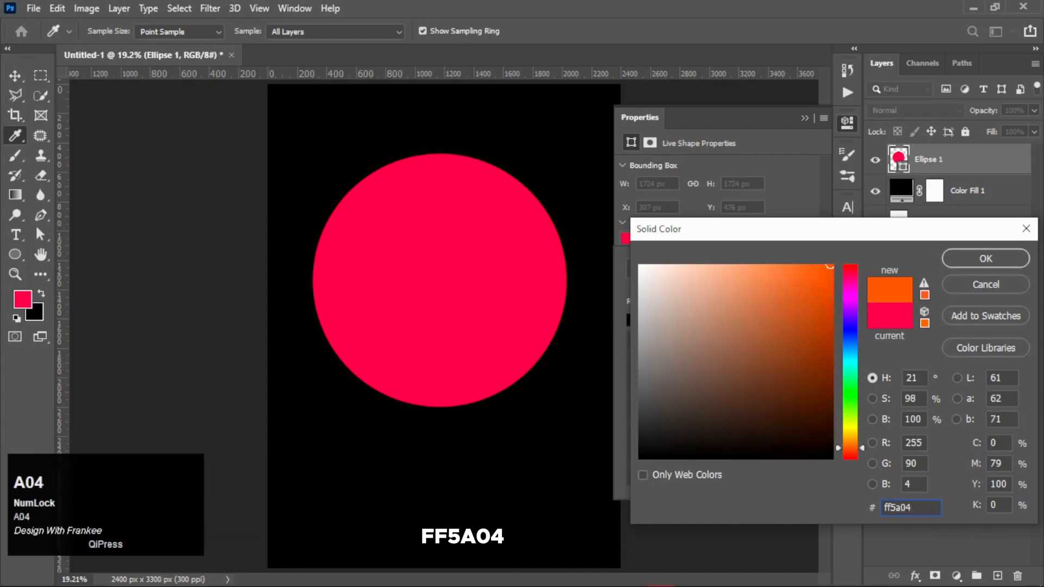
{"action": "left_click", "coordinate": [984, 258]}
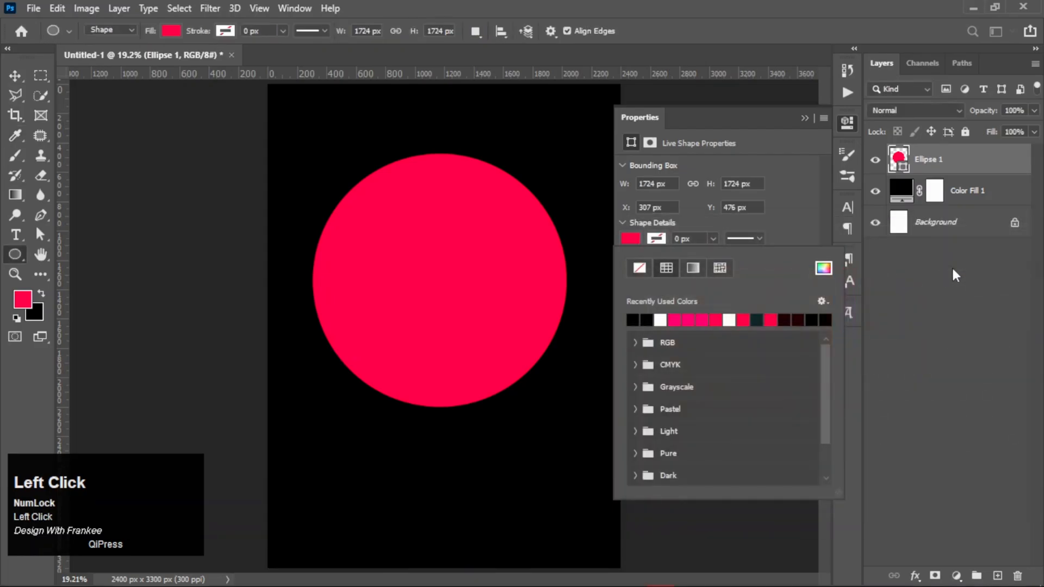
{"action": "left_click", "coordinate": [805, 117]}
{"action": "left_click", "coordinate": [804, 118]}
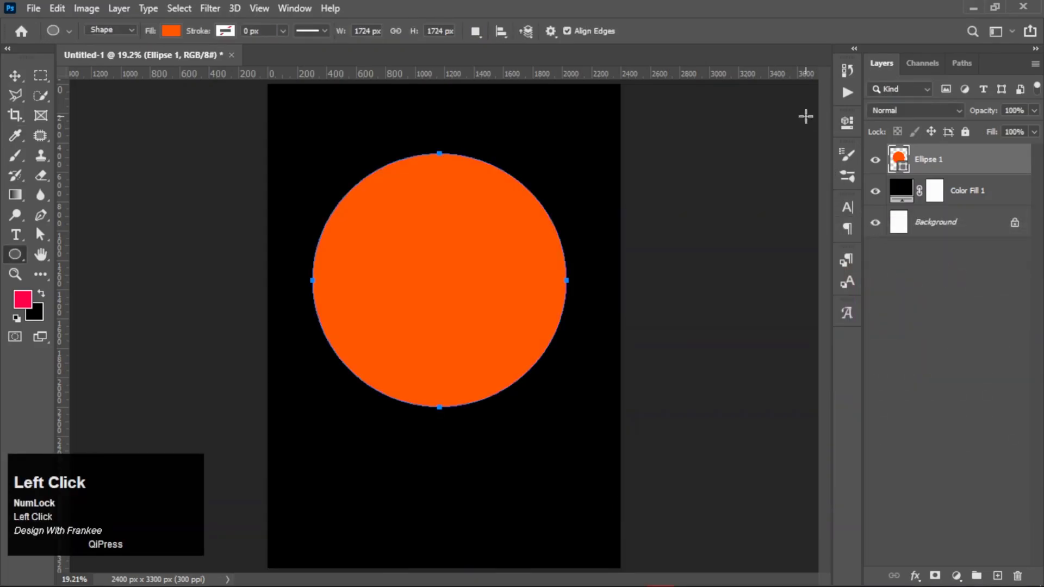
{"action": "key", "text": "v"}
{"action": "mouse_move", "coordinate": [446, 272]}
{"action": "left_mouse_down"}
{"action": "mouse_move", "coordinate": [455, 293]}
{"action": "mouse_move", "coordinate": [452, 276]}
{"action": "left_mouse_up"}
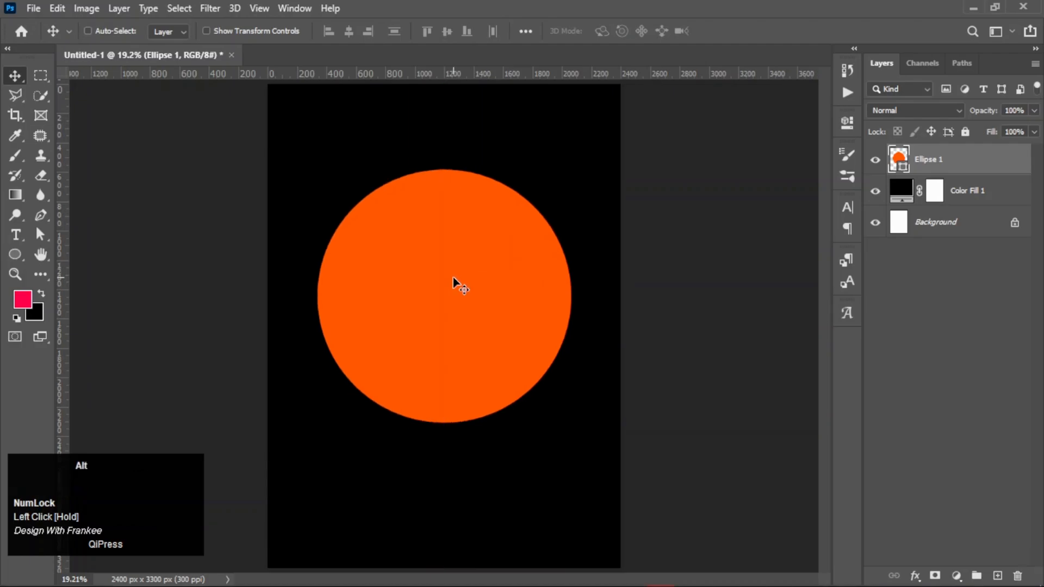
Place the Mountains-PNG image over the orange circle, enlarge it slightly and position it across the circle's middle
{"action": "scroll", "coordinate": [452, 276], "scroll_direction": "up", "scroll_amount": 3}
{"action": "scroll", "coordinate": [452, 277], "scroll_direction": "up", "scroll_amount": 1}
{"action": "scroll", "coordinate": [452, 278], "scroll_direction": "down", "scroll_amount": 1}
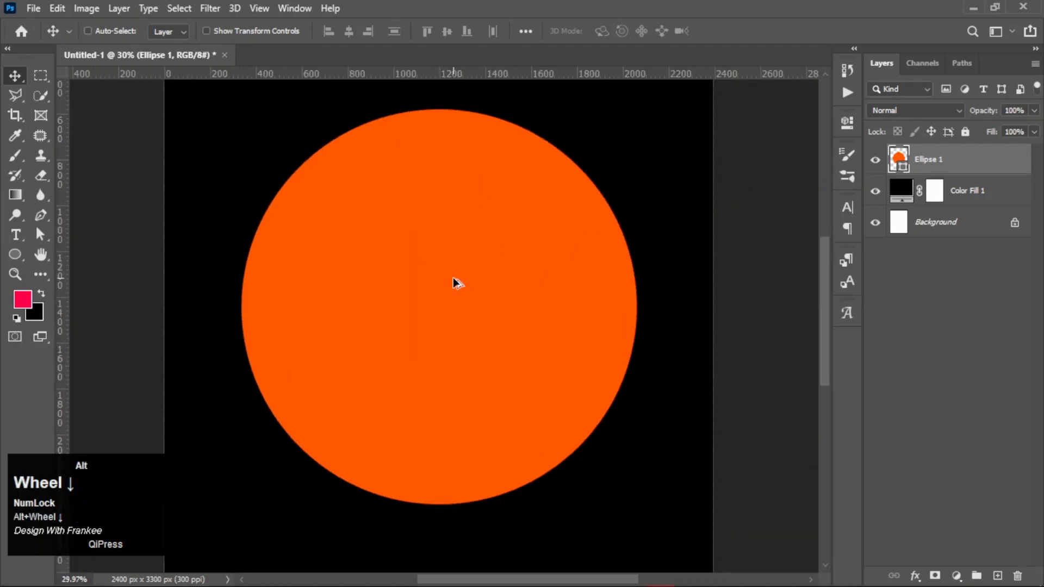
{"action": "left_click", "coordinate": [179, 157]}
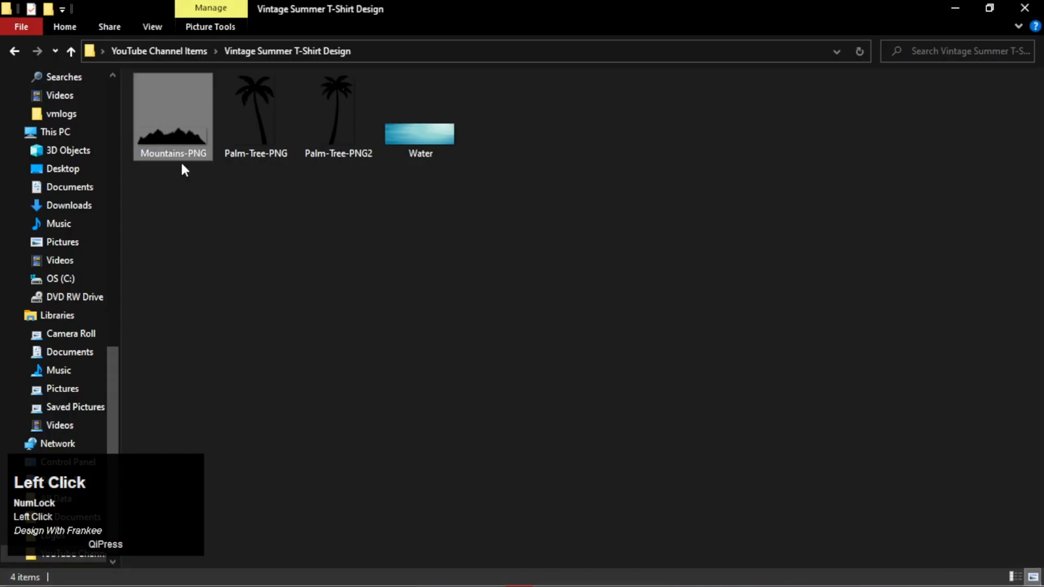
{"action": "left_click_drag", "start_coordinate": [182, 163], "coordinate": [459, 349]}
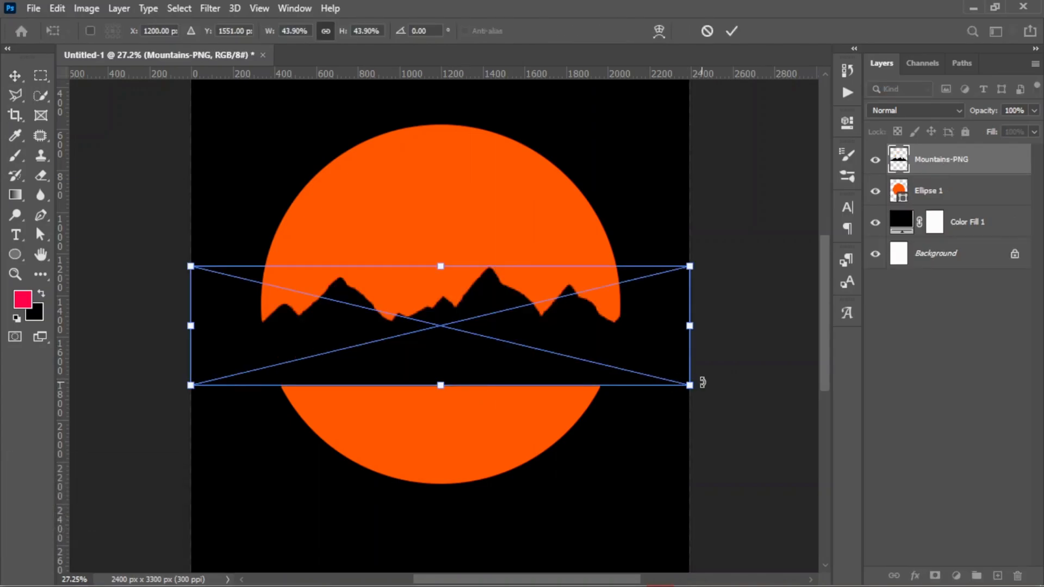
{"action": "left_click_drag", "start_coordinate": [687, 386], "coordinate": [695, 385]}
{"action": "left_click_drag", "start_coordinate": [457, 336], "coordinate": [462, 294]}
{"action": "double_click", "coordinate": [463, 295]}
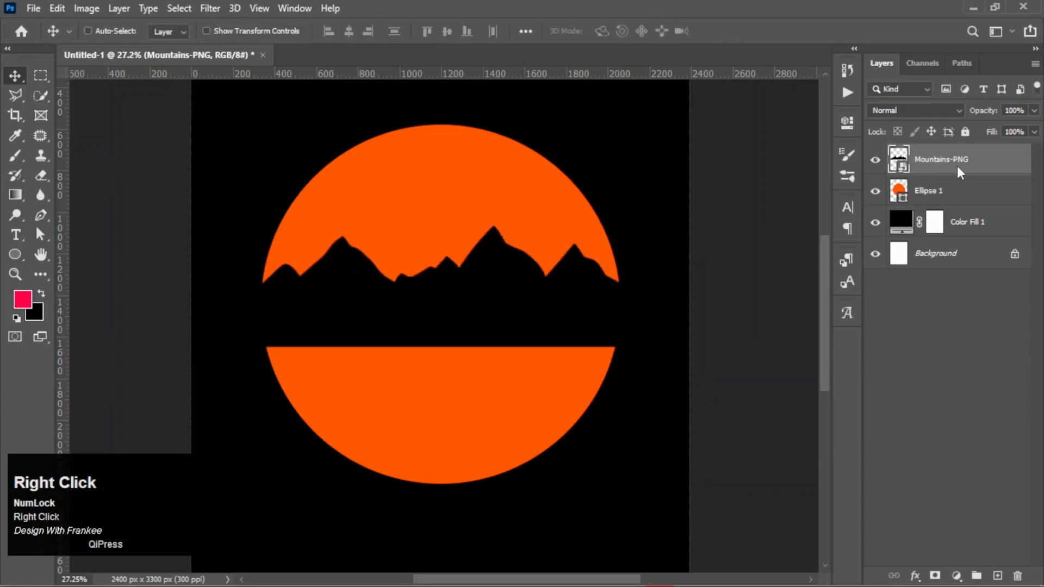
Clip the Mountains-PNG layer to the orange circle and rasterize the circle's layer
{"action": "right_click", "coordinate": [957, 165]}
{"action": "left_click", "coordinate": [828, 355]}
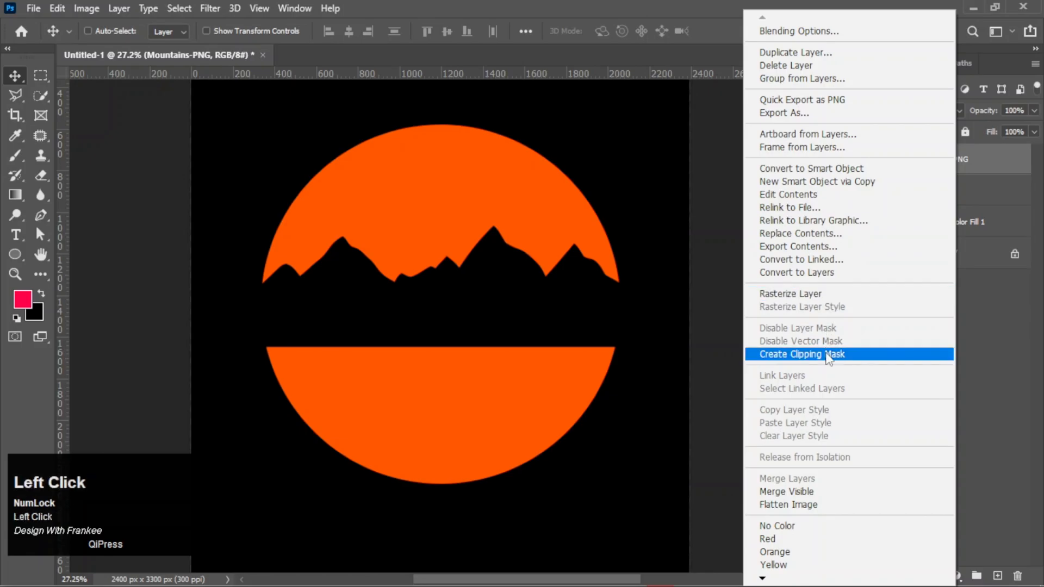
{"action": "left_click", "coordinate": [951, 197]}
{"action": "right_click", "coordinate": [948, 196]}
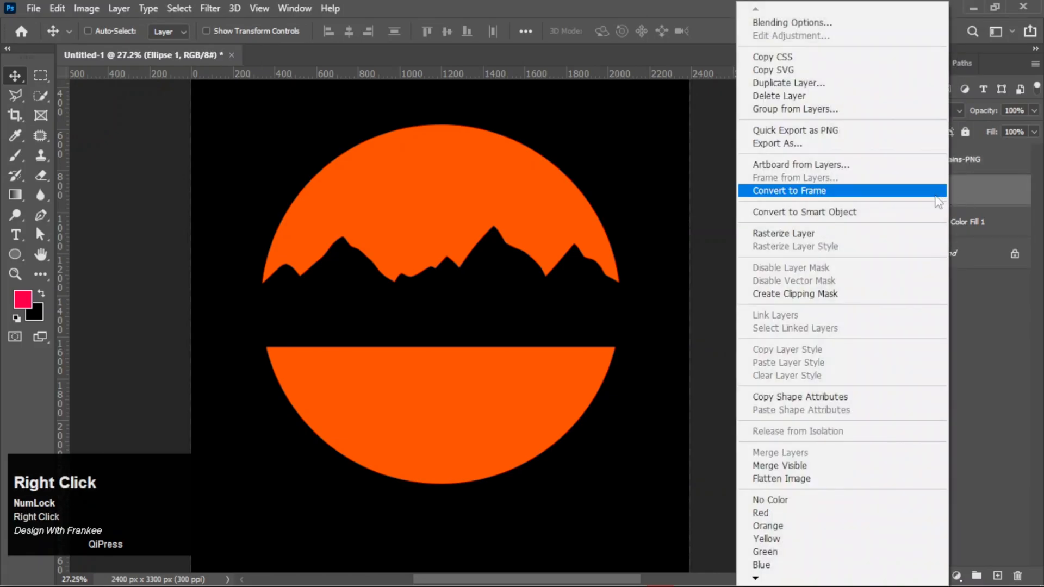
{"action": "left_click", "coordinate": [848, 234]}
Move the mountains slightly higher inside the orange circle
{"action": "left_click", "coordinate": [875, 160]}
{"action": "left_click", "coordinate": [875, 161]}
{"action": "left_click", "coordinate": [886, 162]}
{"action": "left_click_drag", "start_coordinate": [449, 303], "coordinate": [449, 288]}
Draw a sun circle about 366 px across over the left mountain peak and fill it with ffd91b
{"action": "left_click", "coordinate": [14, 254]}
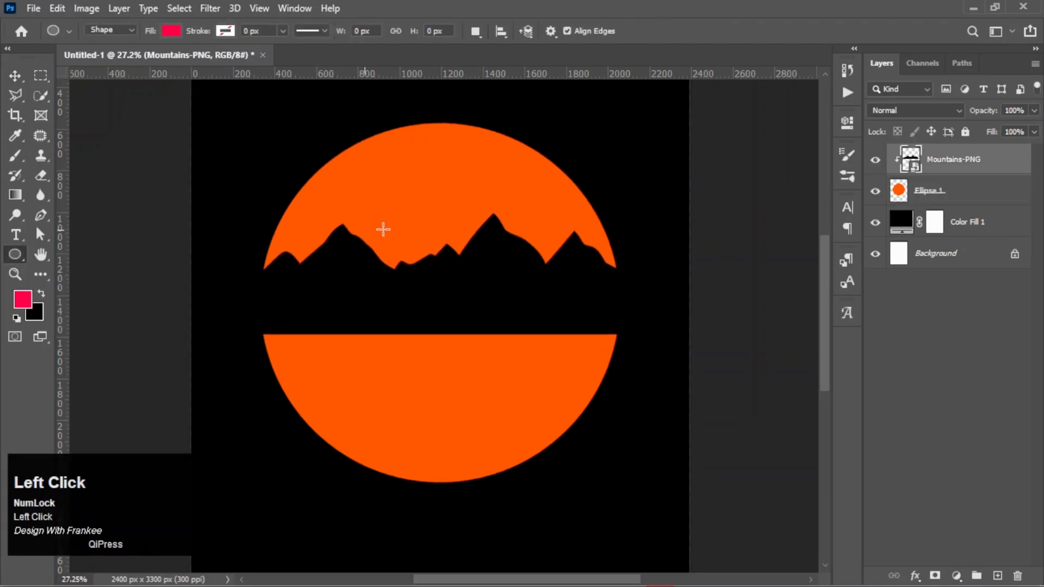
{"action": "left_click_drag", "start_coordinate": [373, 221], "coordinate": [410, 277]}
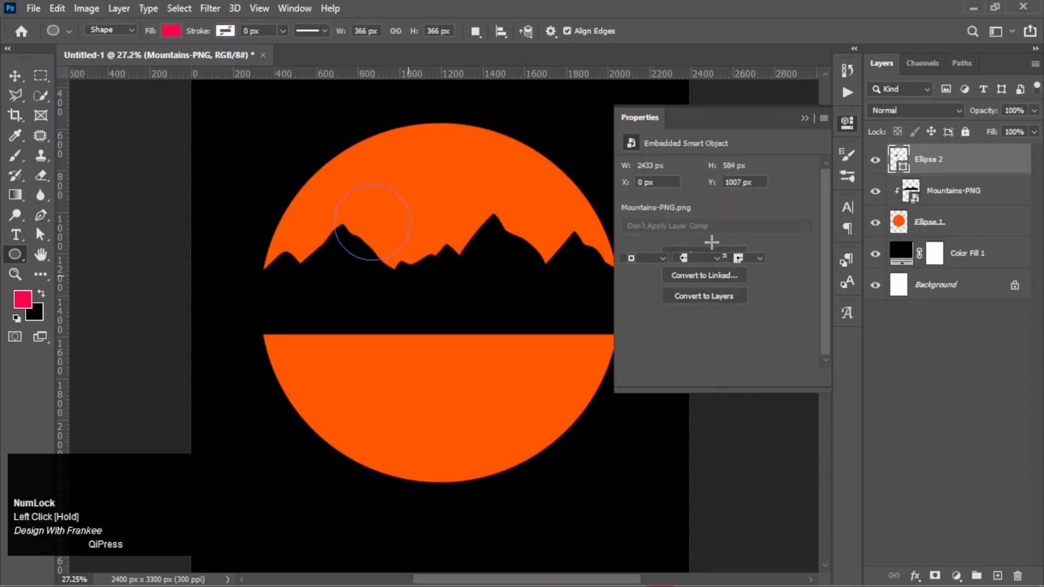
{"action": "left_click", "coordinate": [634, 241]}
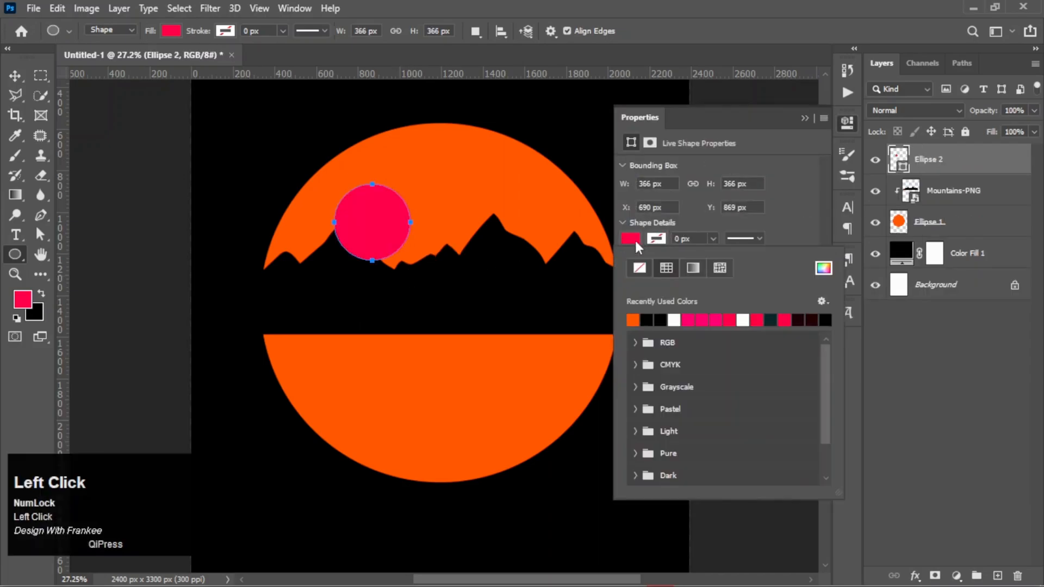
{"action": "left_click", "coordinate": [823, 269]}
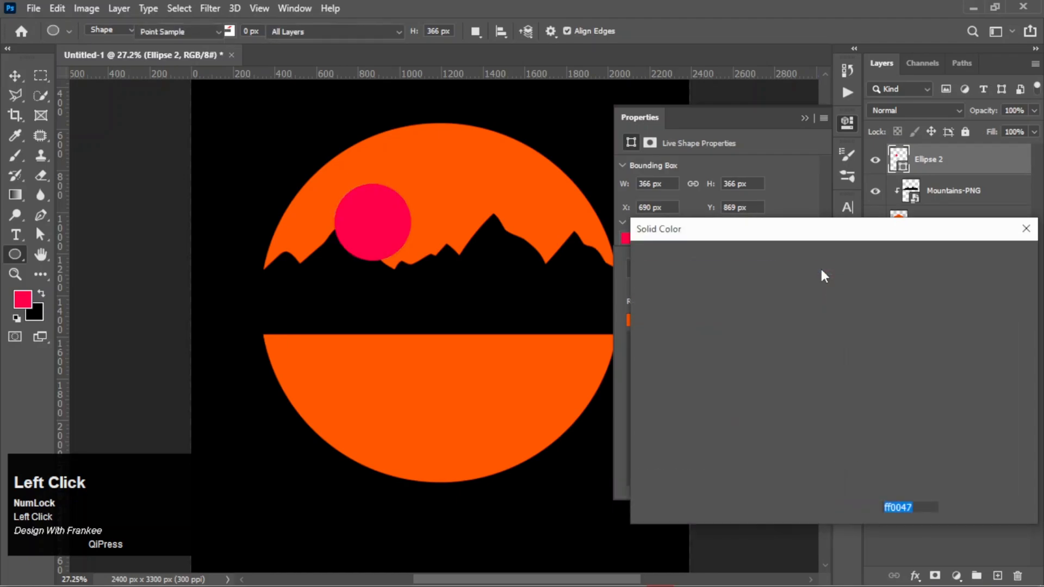
{"action": "type", "text": "ff"}
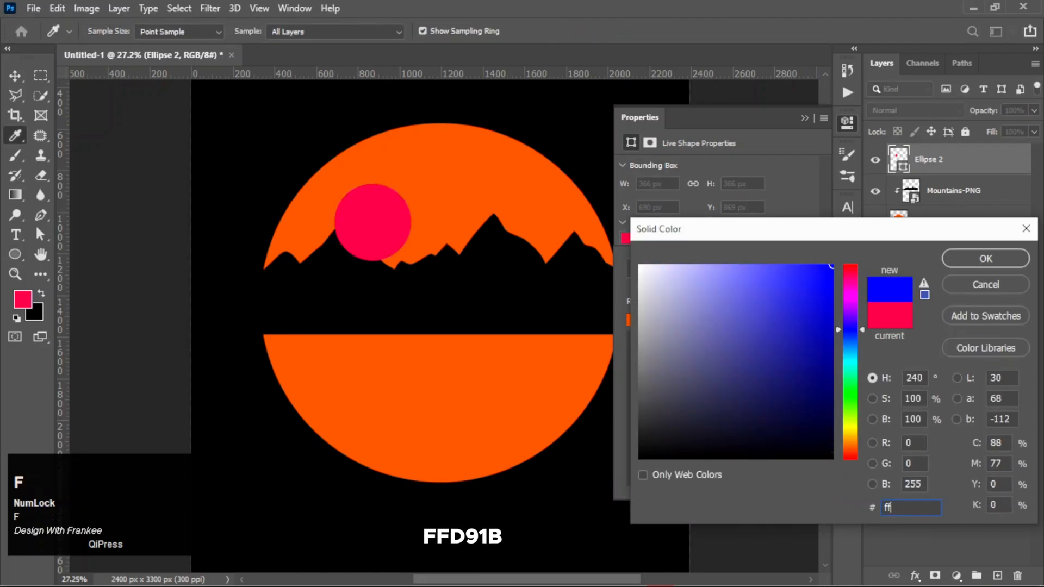
{"action": "type", "text": "d"}
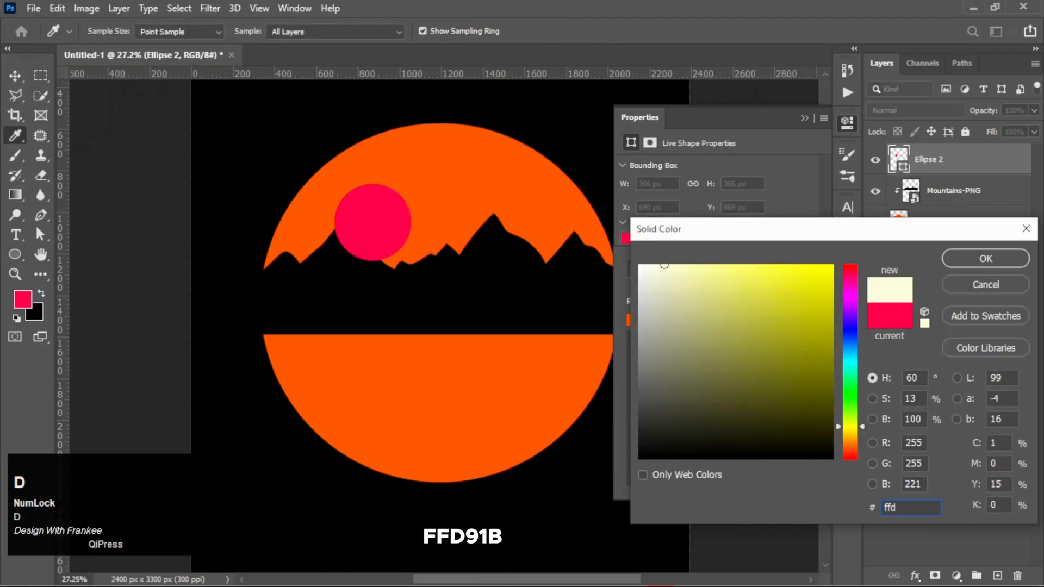
{"action": "type", "text": "91"}
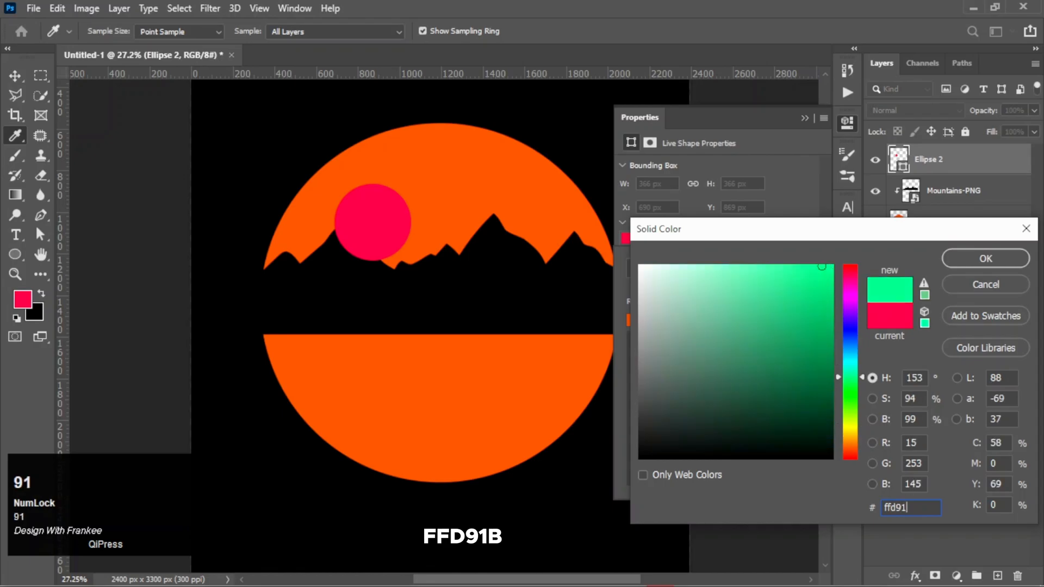
{"action": "type", "text": "b"}
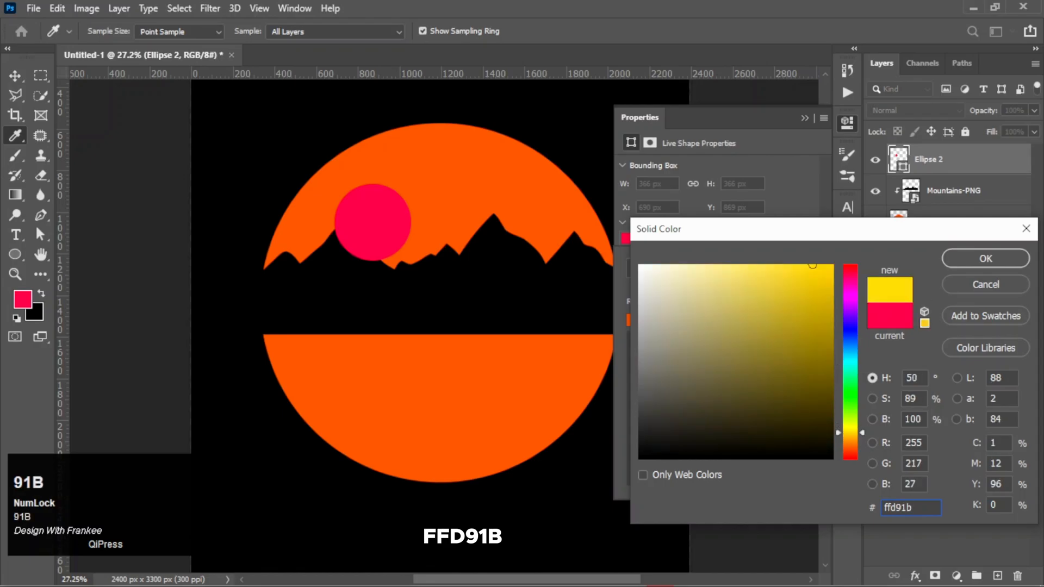
{"action": "left_click", "coordinate": [989, 259]}
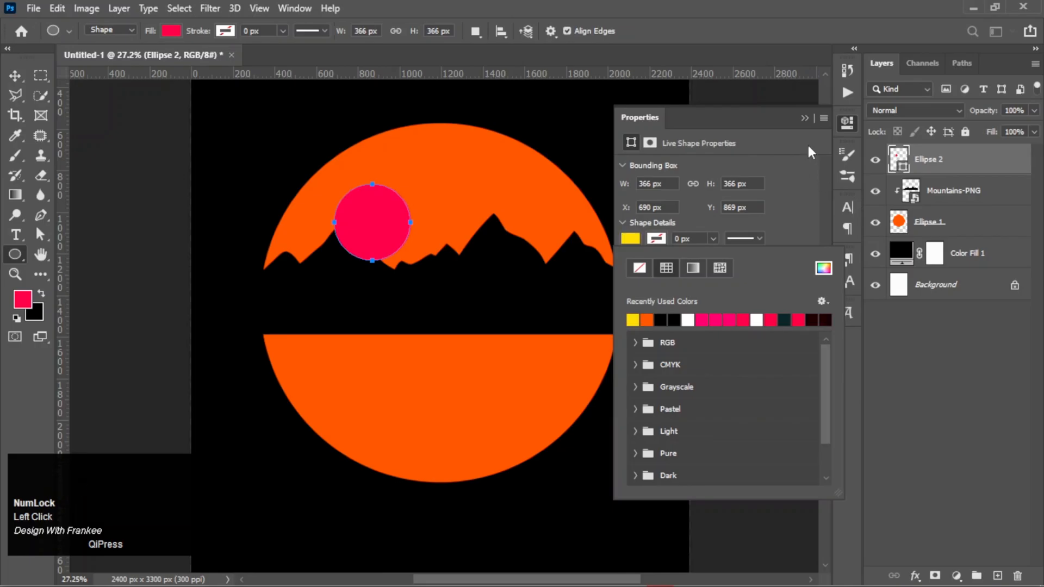
{"action": "left_click", "coordinate": [802, 119]}
{"action": "left_click", "coordinate": [804, 118]}
Clip the yellow sun to the orange circle, shift it into the valley beside the left peak, and put its layer below the mountains
{"action": "key", "text": "v"}
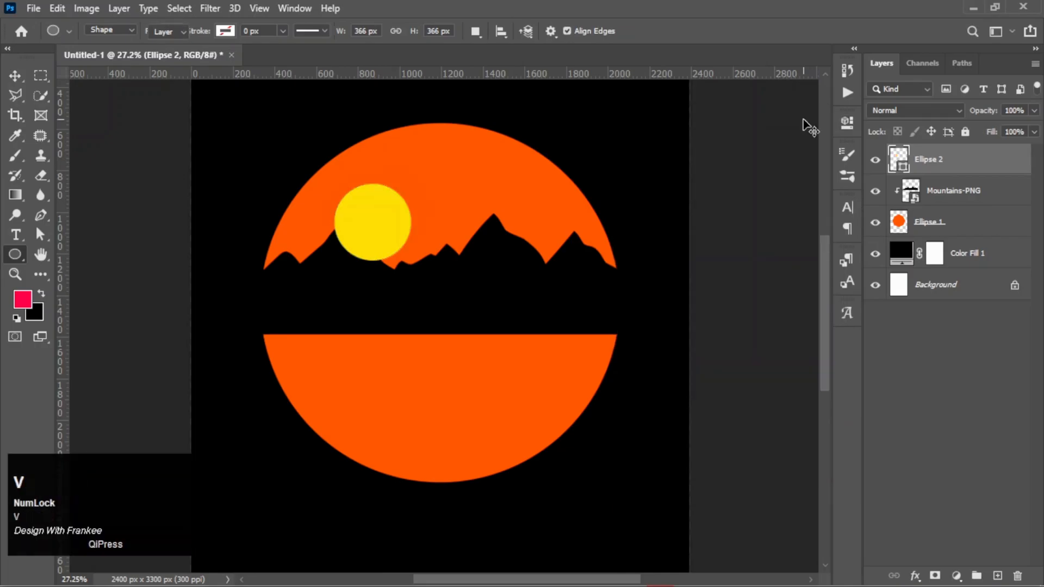
{"action": "right_click", "coordinate": [937, 174]}
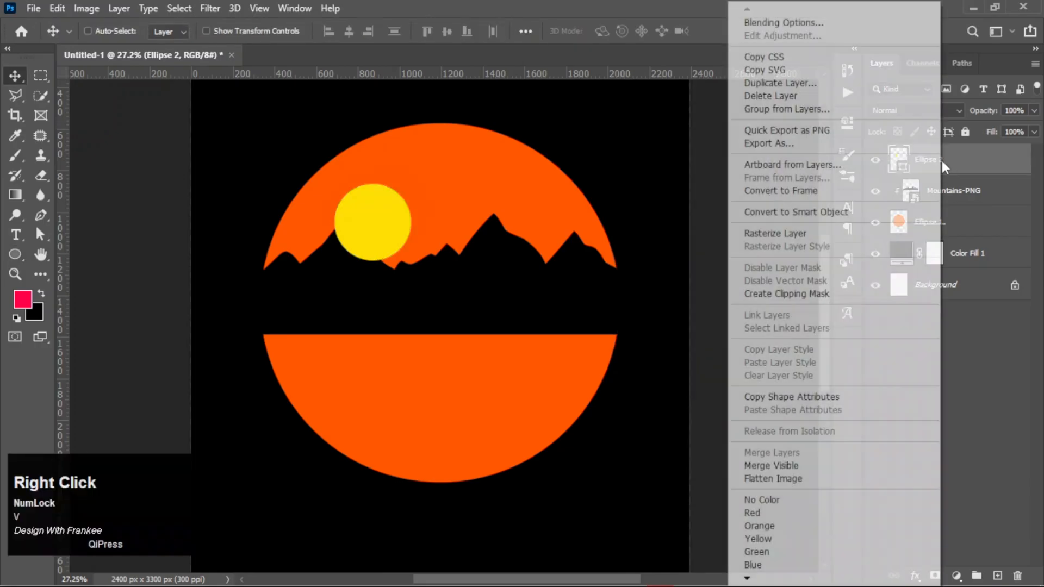
{"action": "left_click", "coordinate": [807, 294]}
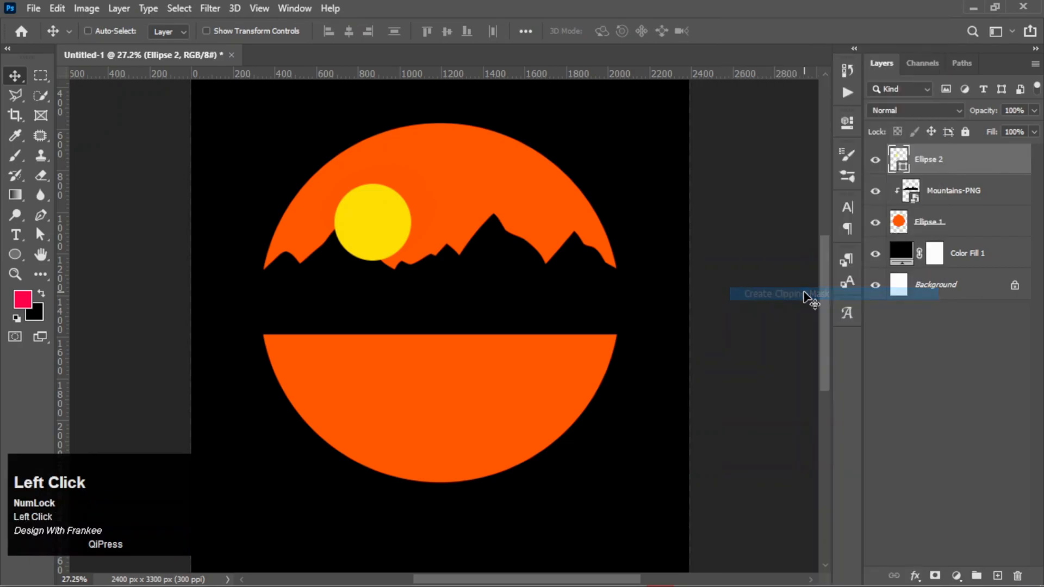
{"action": "left_click_drag", "start_coordinate": [388, 234], "coordinate": [408, 248]}
{"action": "left_click_drag", "start_coordinate": [972, 164], "coordinate": [975, 210]}
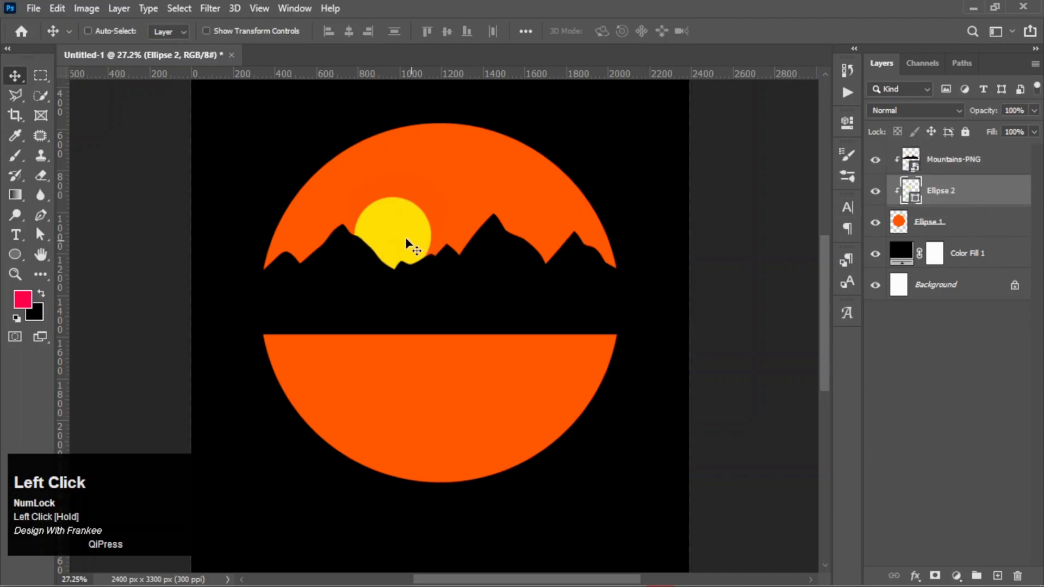
Nudge the yellow sun slightly left, then place Palm-Tree-PNG2 beside it on the mountains, scaled to about 16.16%
{"action": "mouse_move", "coordinate": [414, 241]}
{"action": "left_mouse_down"}
{"action": "mouse_move", "coordinate": [397, 242]}
{"action": "mouse_move", "coordinate": [407, 253]}
{"action": "mouse_move", "coordinate": [405, 241]}
{"action": "left_mouse_up"}
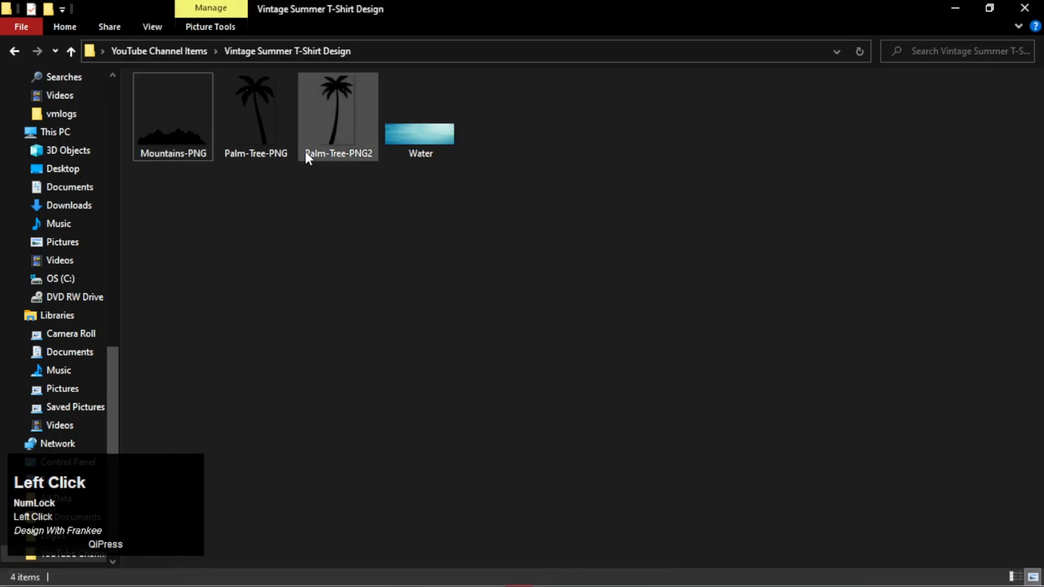
{"action": "left_click_drag", "start_coordinate": [306, 153], "coordinate": [498, 351]}
{"action": "scroll", "coordinate": [449, 297], "scroll_direction": "down", "scroll_amount": 5}
{"action": "left_click_drag", "start_coordinate": [546, 517], "coordinate": [442, 359]}
{"action": "left_click_drag", "start_coordinate": [451, 314], "coordinate": [445, 270]}
{"action": "scroll", "coordinate": [445, 266], "scroll_direction": "up", "scroll_amount": 4}
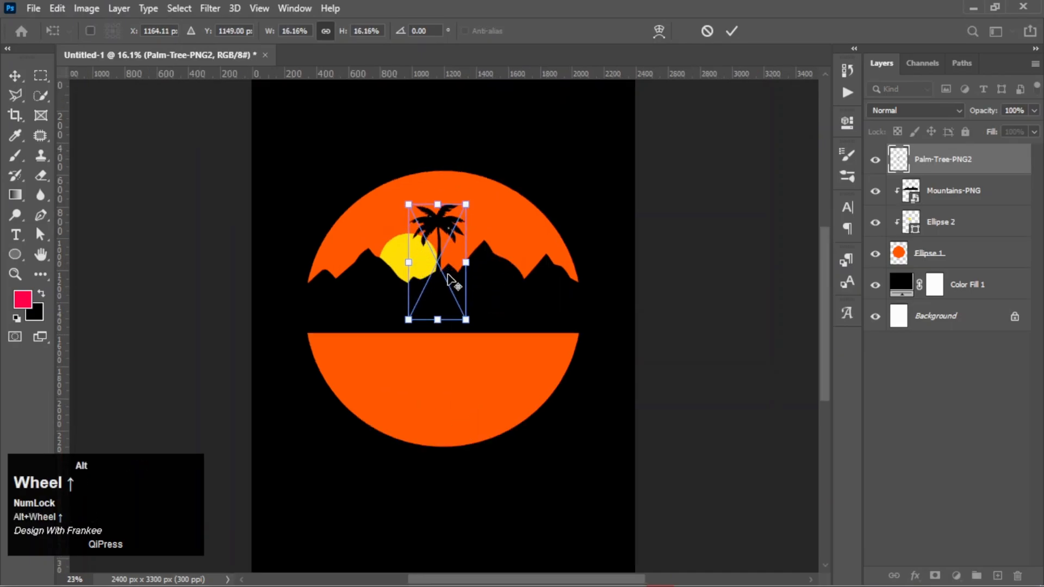
Shift the placed palm right of the sun, scale it down to about 10.18% and rotate it about 12 degrees
{"action": "scroll", "coordinate": [447, 274], "scroll_direction": "down", "scroll_amount": 1}
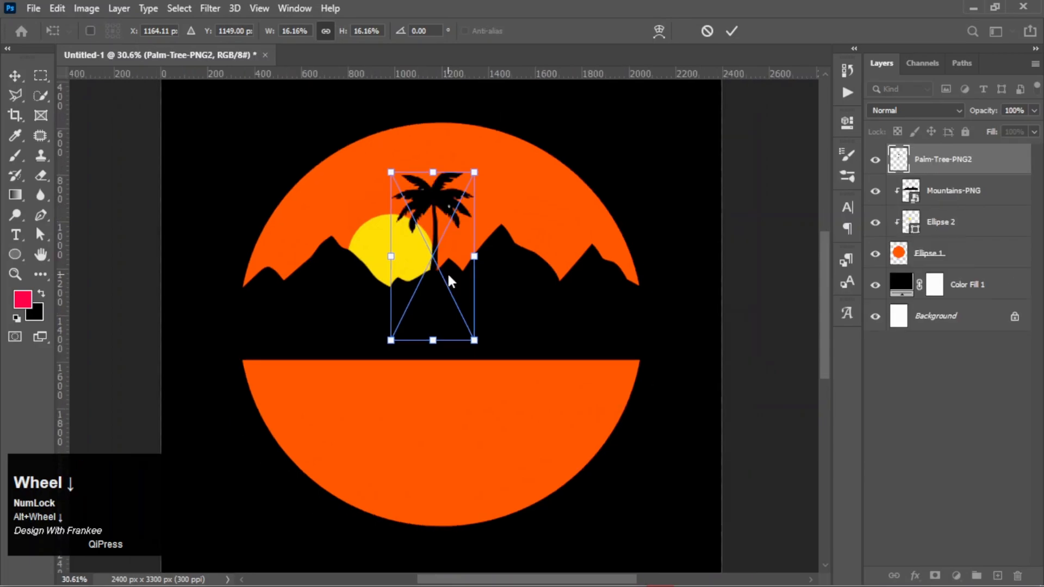
{"action": "left_click_drag", "start_coordinate": [438, 279], "coordinate": [450, 280]}
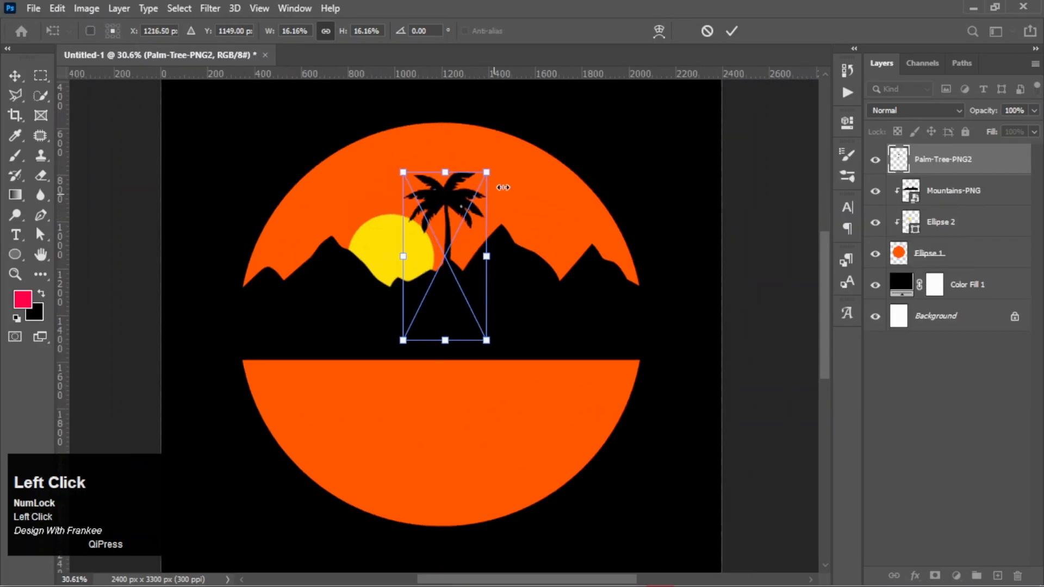
{"action": "left_click_drag", "start_coordinate": [498, 157], "coordinate": [482, 210]}
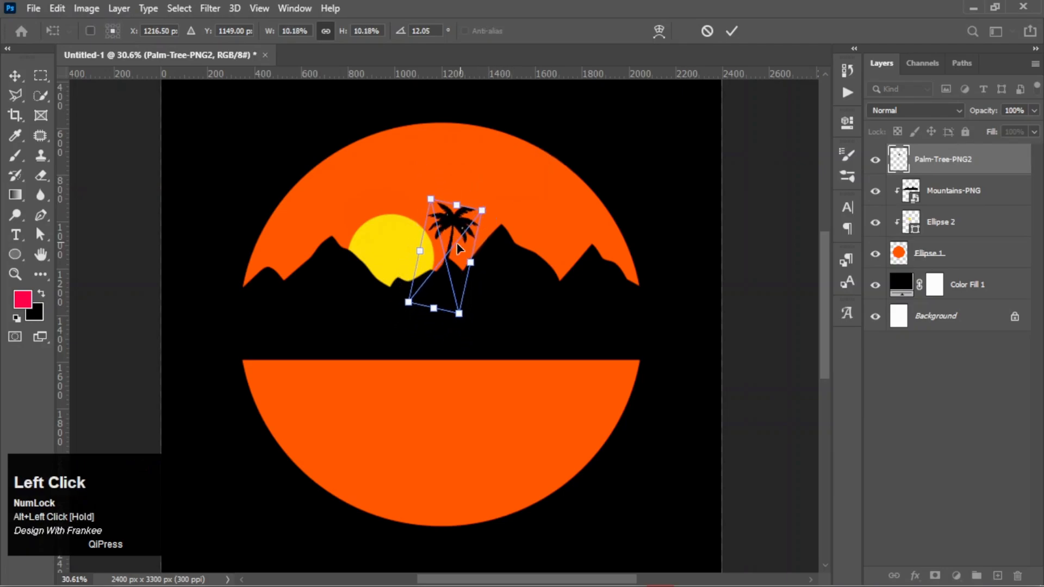
Duplicate the palm onto the far-left slope, flip the copy horizontally and make it smaller
{"action": "left_click_drag", "start_coordinate": [454, 260], "coordinate": [310, 257]}
{"action": "double_click", "coordinate": [455, 254]}
{"action": "key", "text": "ctrl+t"}
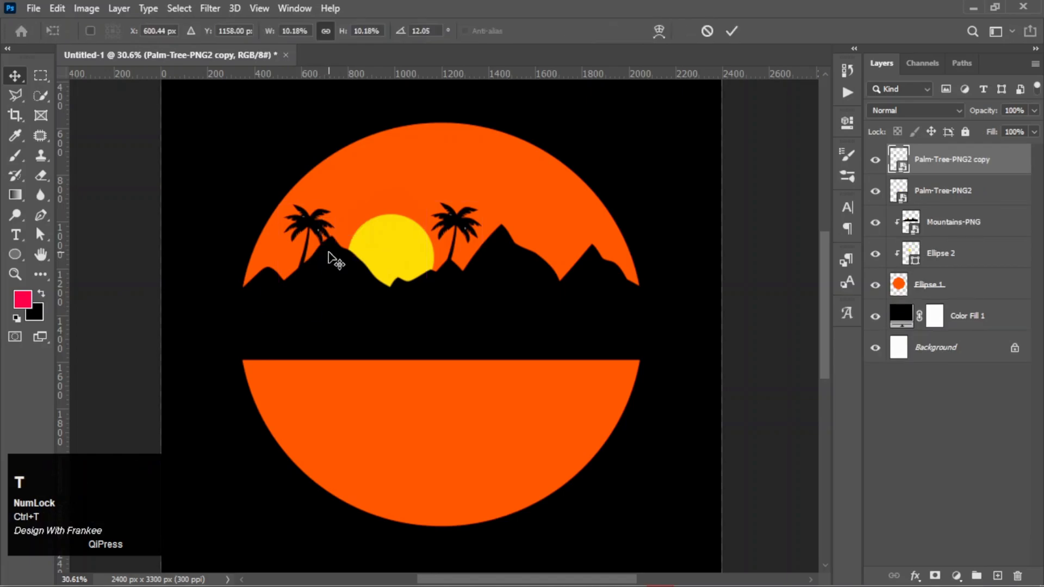
{"action": "right_click", "coordinate": [316, 248]}
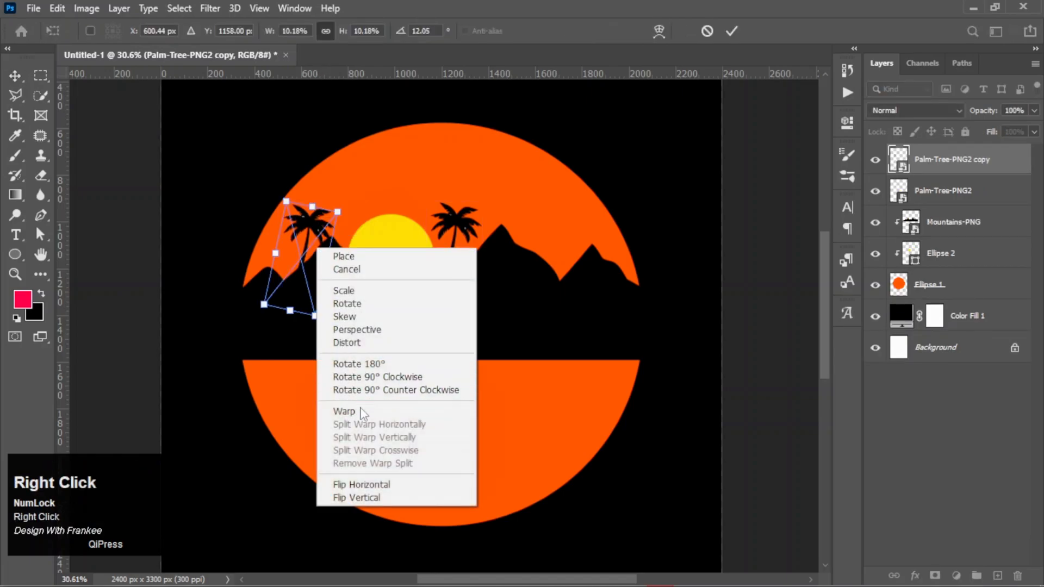
{"action": "left_click", "coordinate": [379, 483]}
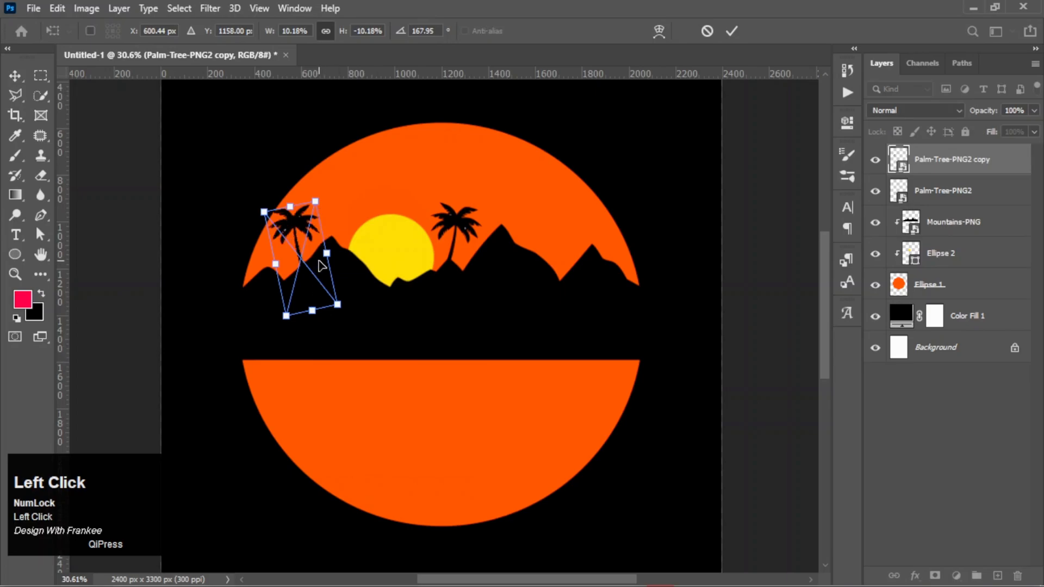
{"action": "left_click_drag", "start_coordinate": [338, 304], "coordinate": [296, 269]}
{"action": "key", "text": "Return"}
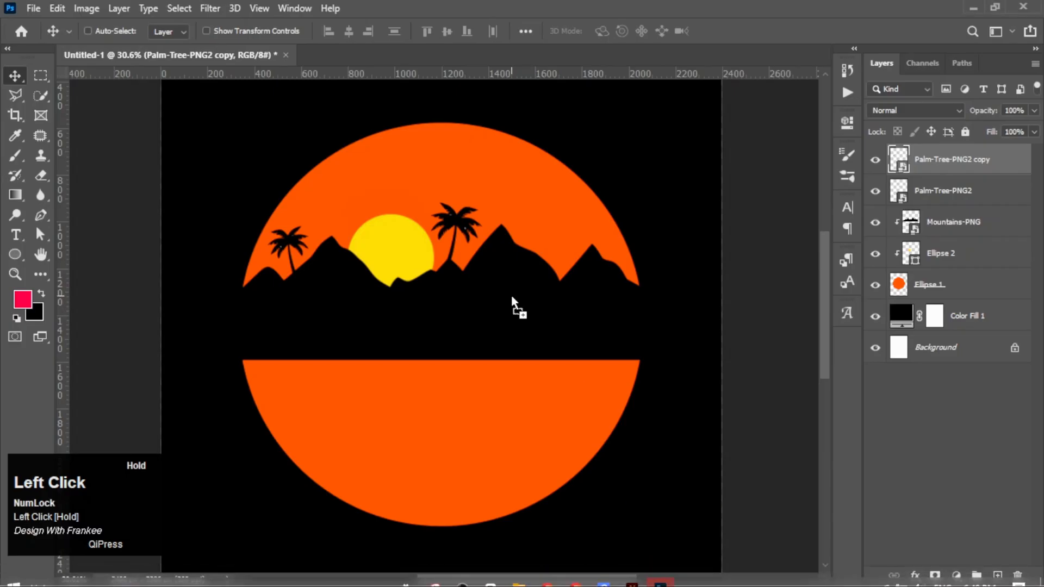
Place Palm-Tree-PNG scaled to about 15.71% and stand it on the right slope of the tallest peak
{"action": "left_click_drag", "start_coordinate": [511, 294], "coordinate": [546, 303]}
{"action": "scroll", "coordinate": [546, 302], "scroll_direction": "down", "scroll_amount": 3}
{"action": "left_click_drag", "start_coordinate": [531, 457], "coordinate": [481, 285]}
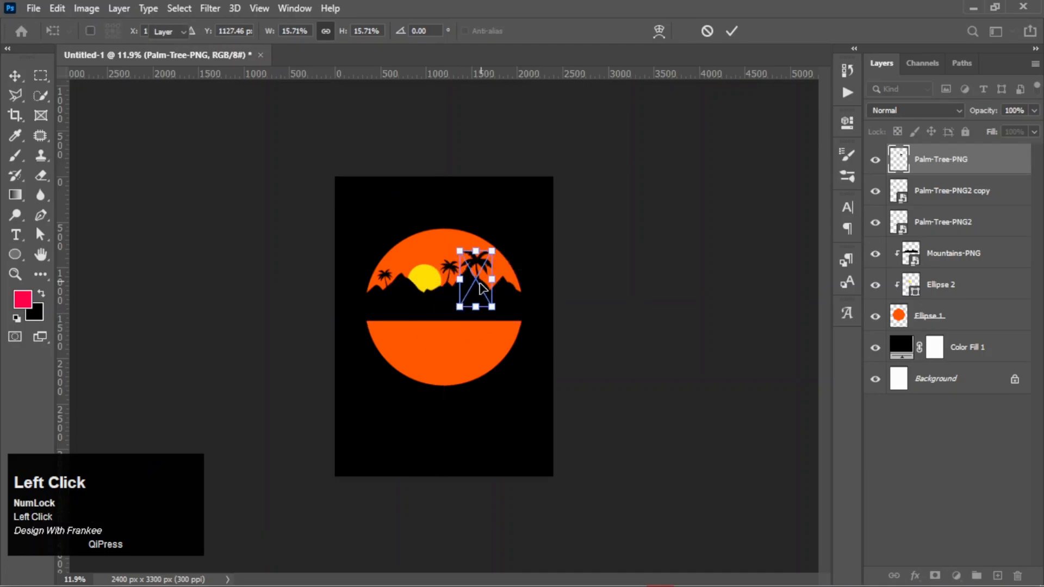
{"action": "double_click", "coordinate": [482, 285]}
{"action": "scroll", "coordinate": [478, 289], "scroll_direction": "up", "scroll_amount": 5}
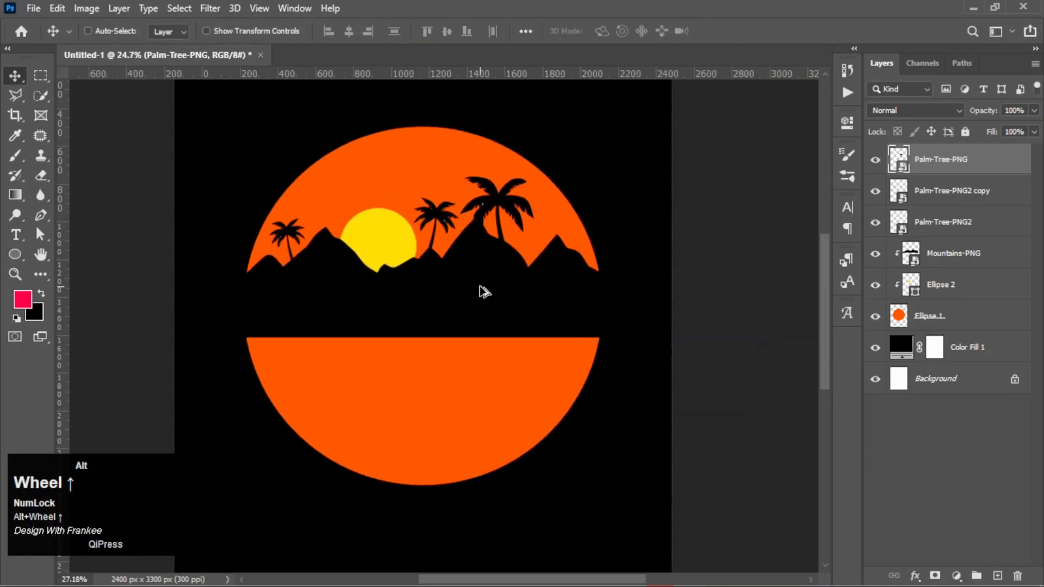
{"action": "scroll", "coordinate": [479, 288], "scroll_direction": "up", "scroll_amount": 1}
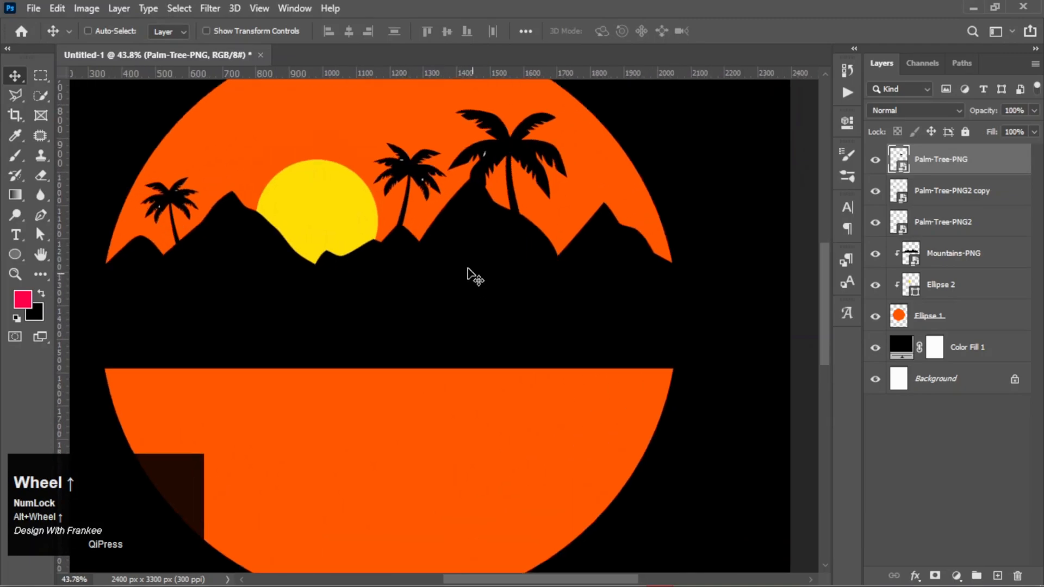
{"action": "left_click_drag", "start_coordinate": [470, 277], "coordinate": [482, 288]}
{"action": "left_click_drag", "start_coordinate": [526, 202], "coordinate": [552, 199]}
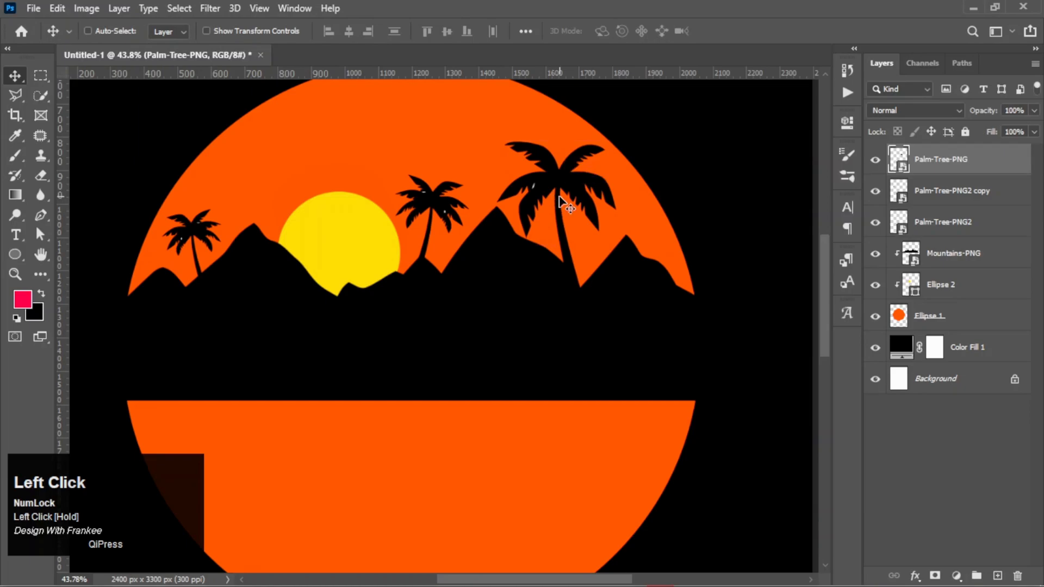
Duplicate the large palm onto the rightmost peak and scale the copy down to about 8.41%
{"action": "left_click_drag", "start_coordinate": [562, 195], "coordinate": [650, 256]}
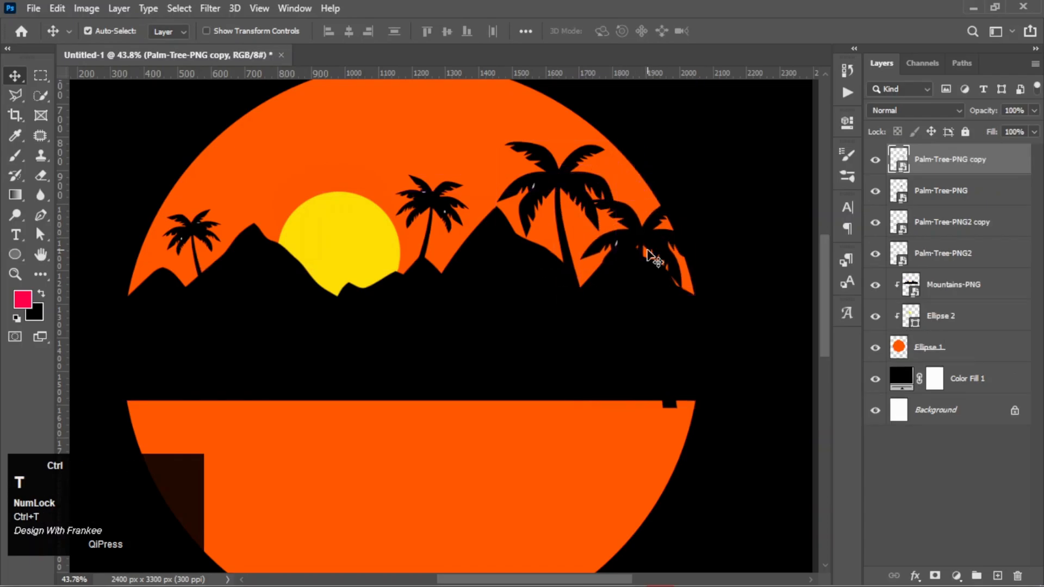
{"action": "key", "text": "ctrl+t"}
{"action": "left_click_drag", "start_coordinate": [699, 407], "coordinate": [661, 362]}
{"action": "left_click_drag", "start_coordinate": [651, 323], "coordinate": [644, 260]}
Flip the rightmost palm horizontally, shrink it to about 5.18% and tilt it so it leans right on the peak's slope
{"action": "right_click", "coordinate": [644, 260]}
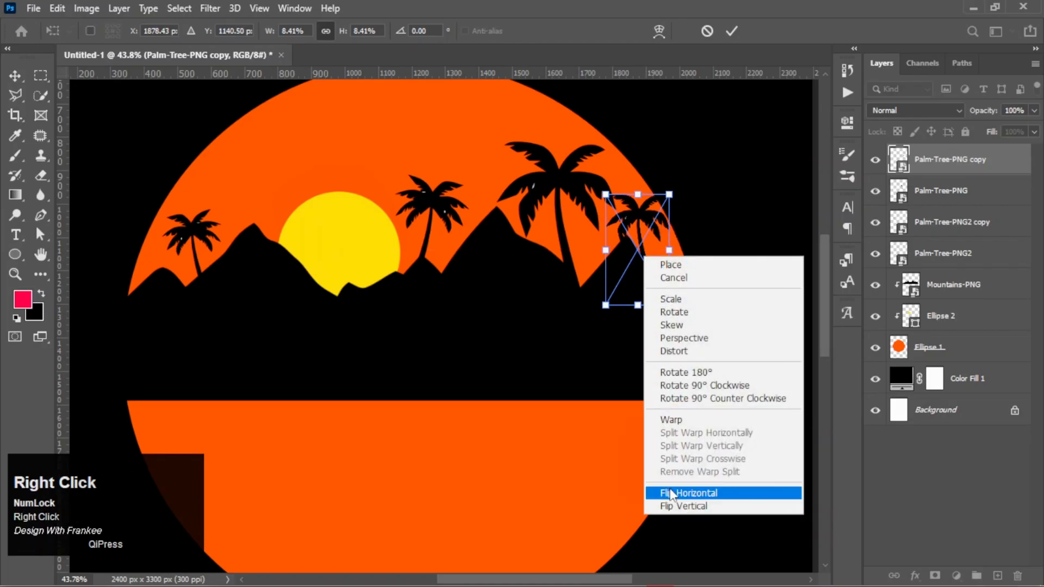
{"action": "left_click", "coordinate": [666, 494]}
{"action": "left_click_drag", "start_coordinate": [673, 308], "coordinate": [661, 291]}
{"action": "mouse_move", "coordinate": [664, 196]}
{"action": "left_mouse_down"}
{"action": "mouse_move", "coordinate": [677, 206]}
{"action": "mouse_move", "coordinate": [652, 227]}
{"action": "mouse_move", "coordinate": [668, 214]}
{"action": "left_mouse_up"}
{"action": "double_click", "coordinate": [651, 235]}
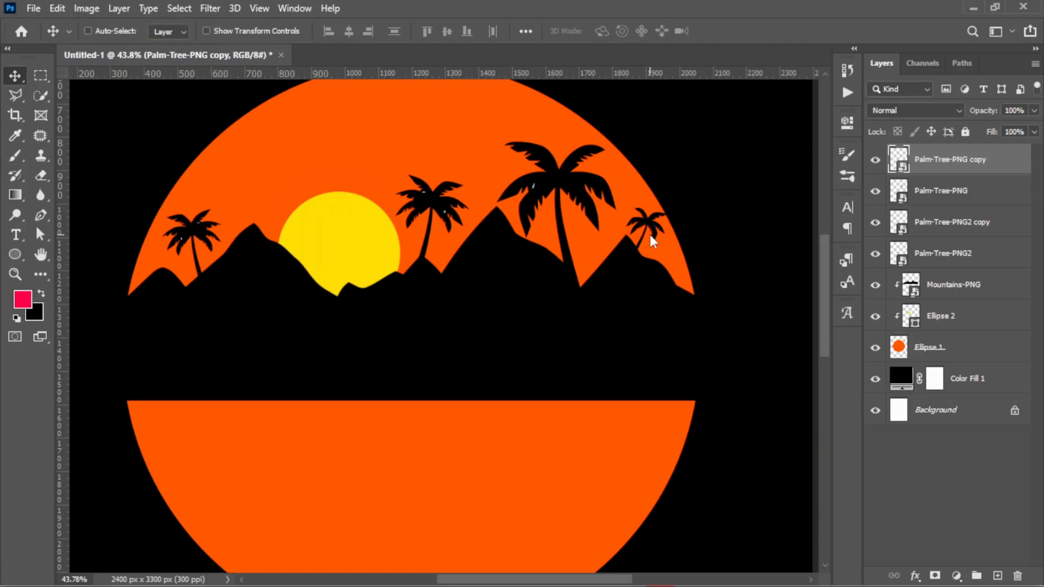
Duplicate the small rightmost palm in front of the sun, enlarge the copy to about 6.46%, straighten it and seat it on the mountain slope
{"action": "key", "text": "ctrl+0"}
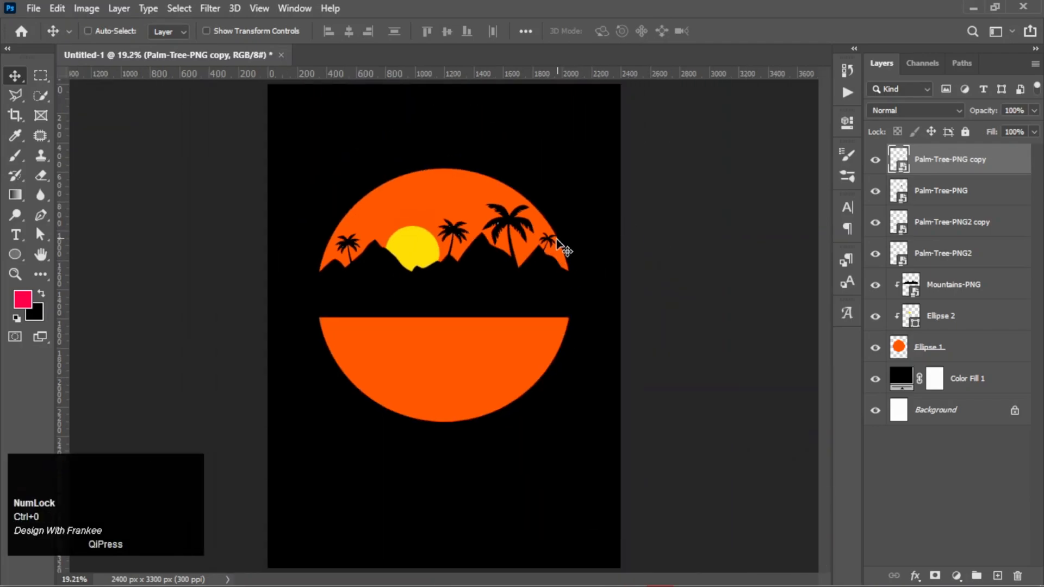
{"action": "left_click_drag", "start_coordinate": [552, 249], "coordinate": [408, 255]}
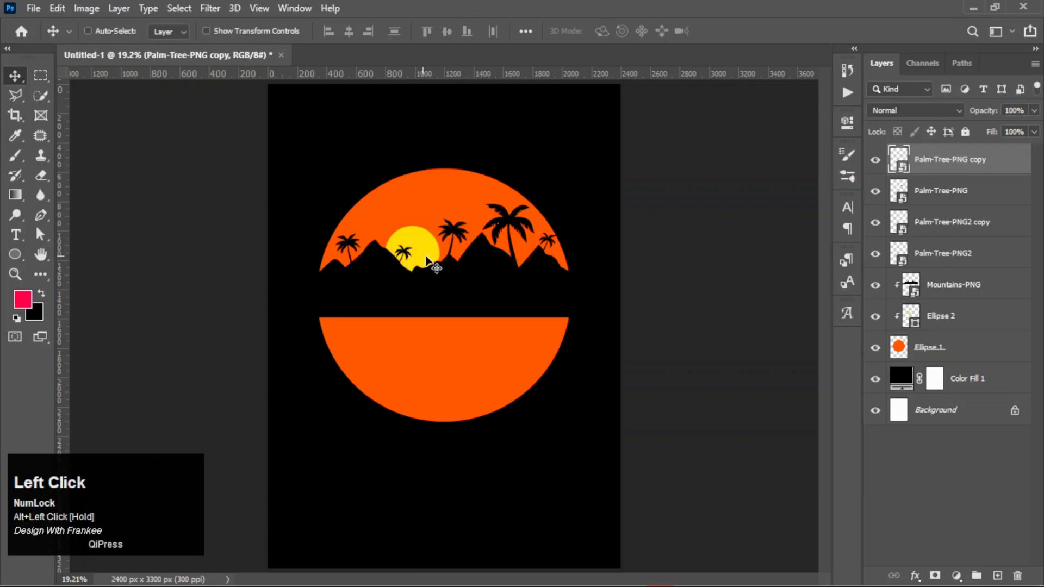
{"action": "key", "text": "ctrl+t"}
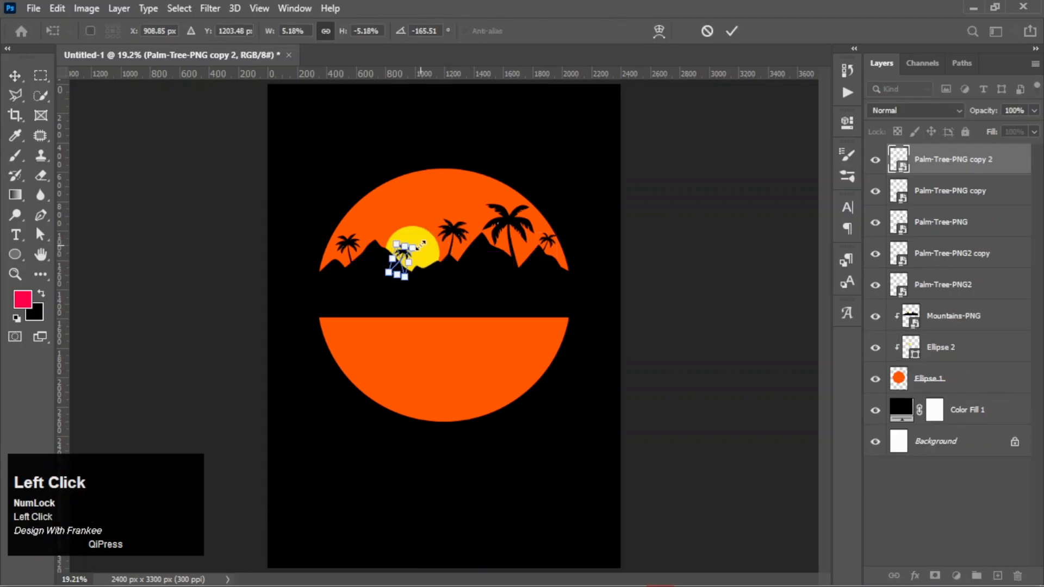
{"action": "left_click_drag", "start_coordinate": [417, 243], "coordinate": [426, 235]}
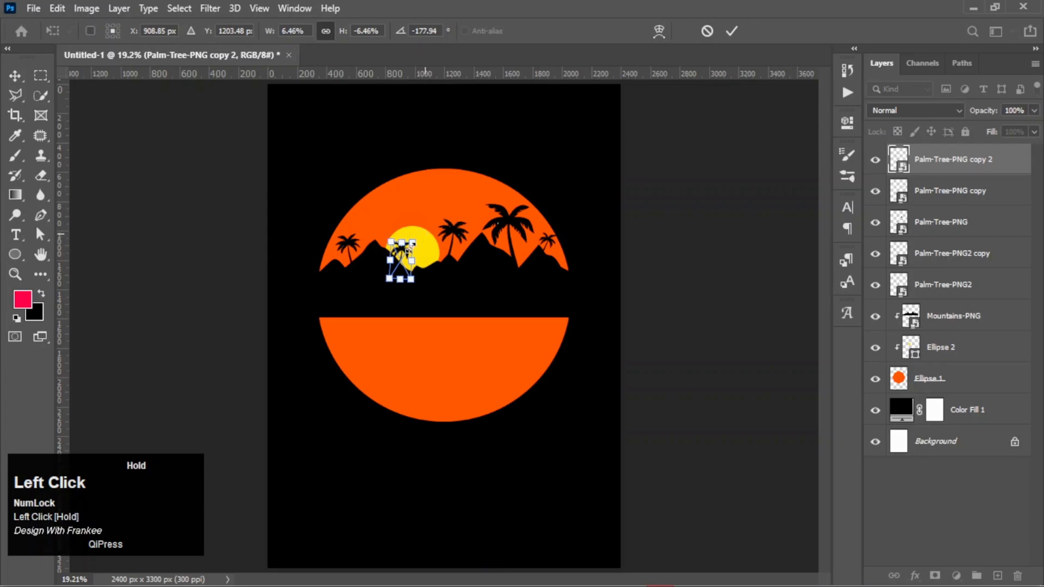
{"action": "scroll", "coordinate": [400, 261], "scroll_direction": "up", "scroll_amount": 4, "text": "alt"}
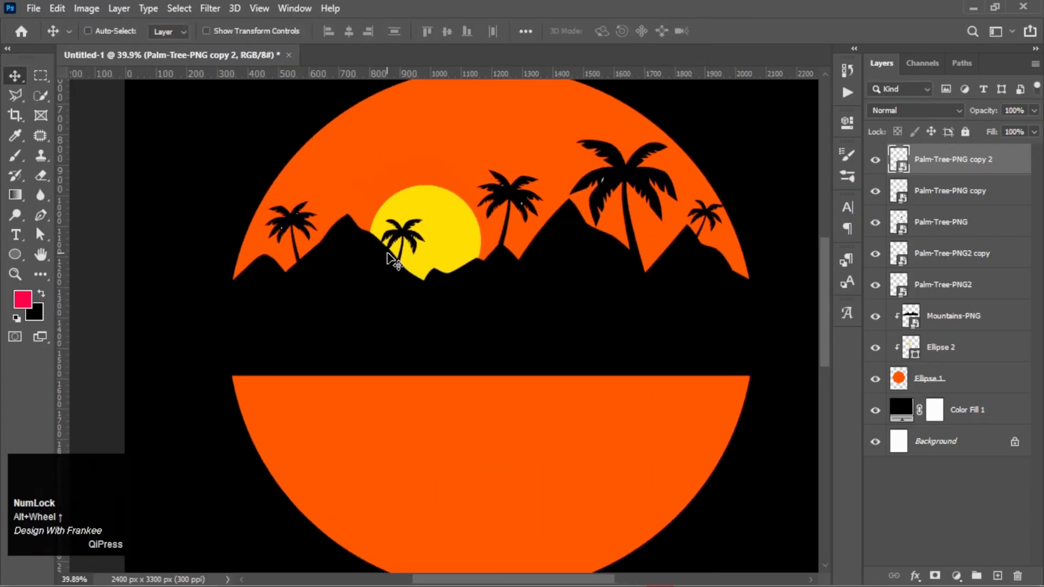
{"action": "left_click_drag", "start_coordinate": [398, 252], "coordinate": [409, 259]}
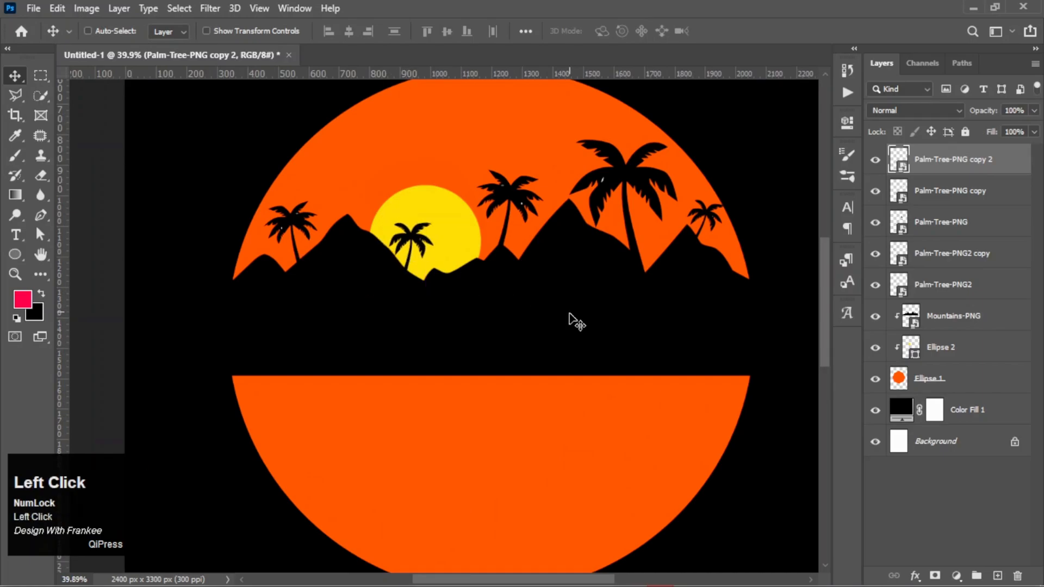
On the orange circle's layer, cut a pointed wedge out of the upper-left edge with the Polygonal Lasso and clear the selection
{"action": "key", "text": "ctrl+0"}
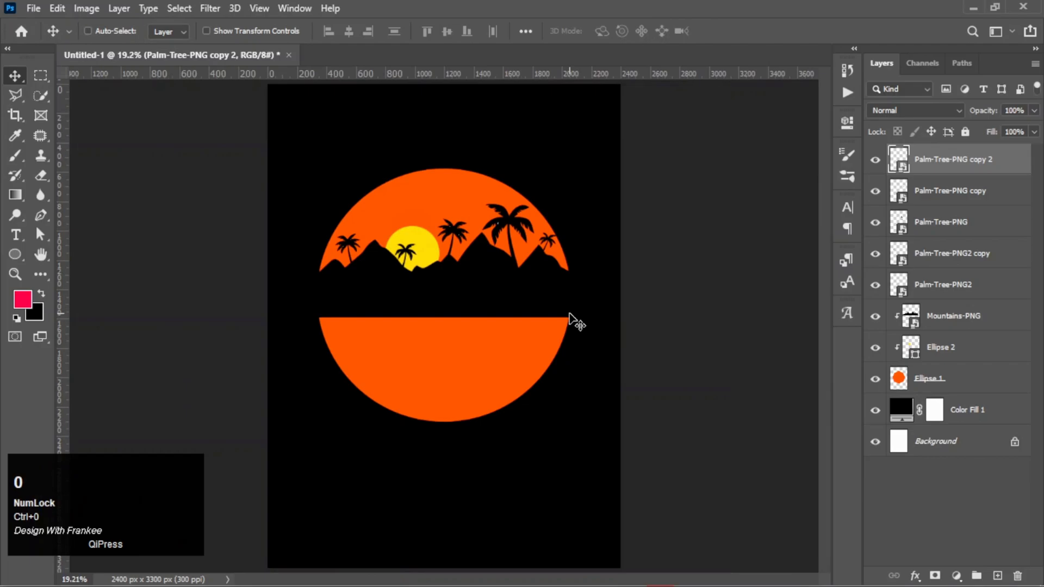
{"action": "left_click", "coordinate": [980, 382]}
{"action": "right_click", "coordinate": [18, 100]}
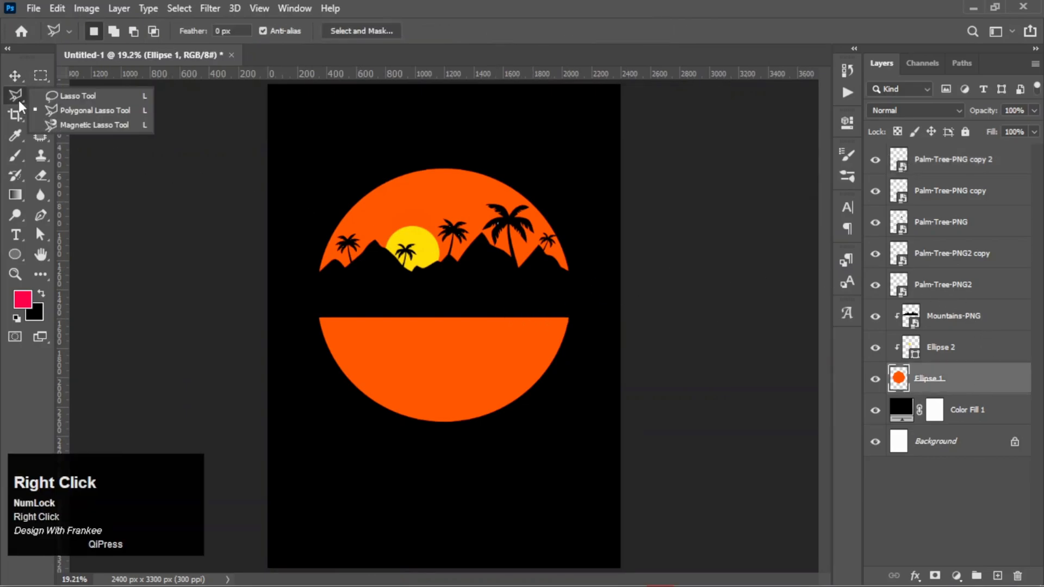
{"action": "left_click", "coordinate": [76, 111]}
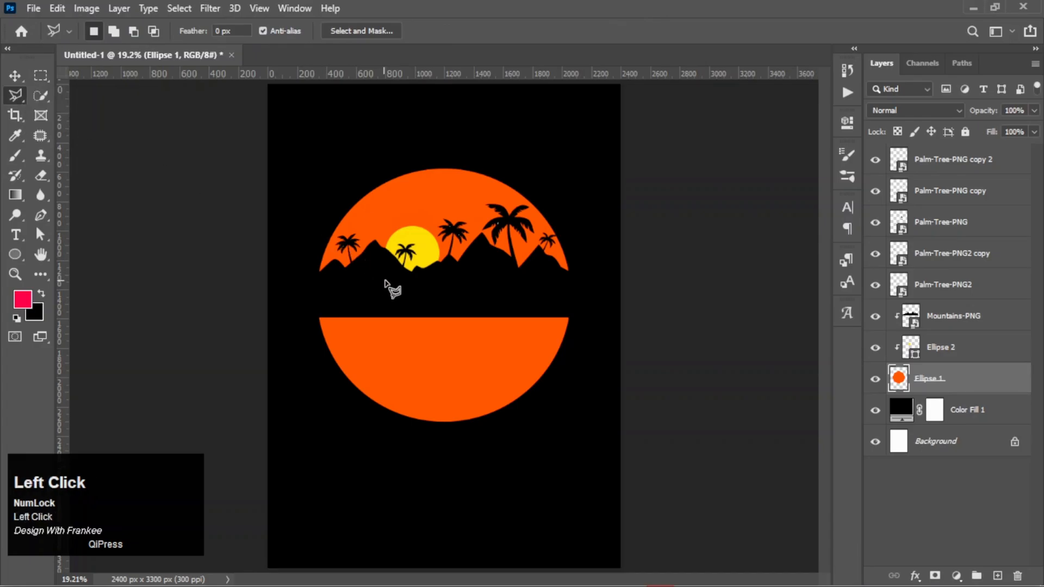
{"action": "scroll", "coordinate": [389, 287], "scroll_direction": "up", "scroll_amount": 5, "text": "alt"}
{"action": "left_click_drag", "start_coordinate": [462, 191], "coordinate": [428, 290]}
{"action": "left_click", "coordinate": [268, 213]}
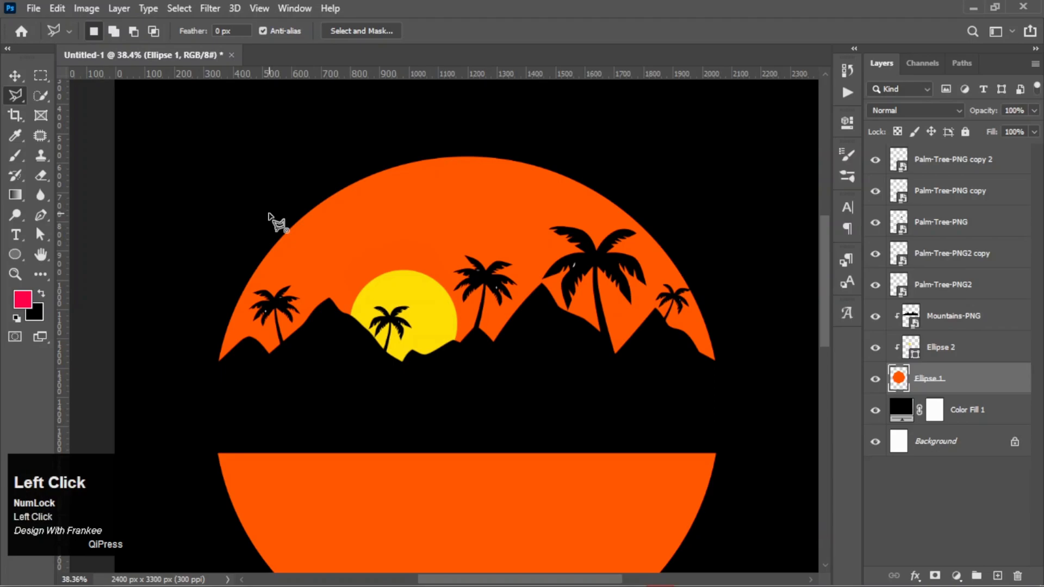
{"action": "left_click", "coordinate": [378, 223]}
{"action": "double_click", "coordinate": [269, 241]}
{"action": "key", "text": "Delete"}
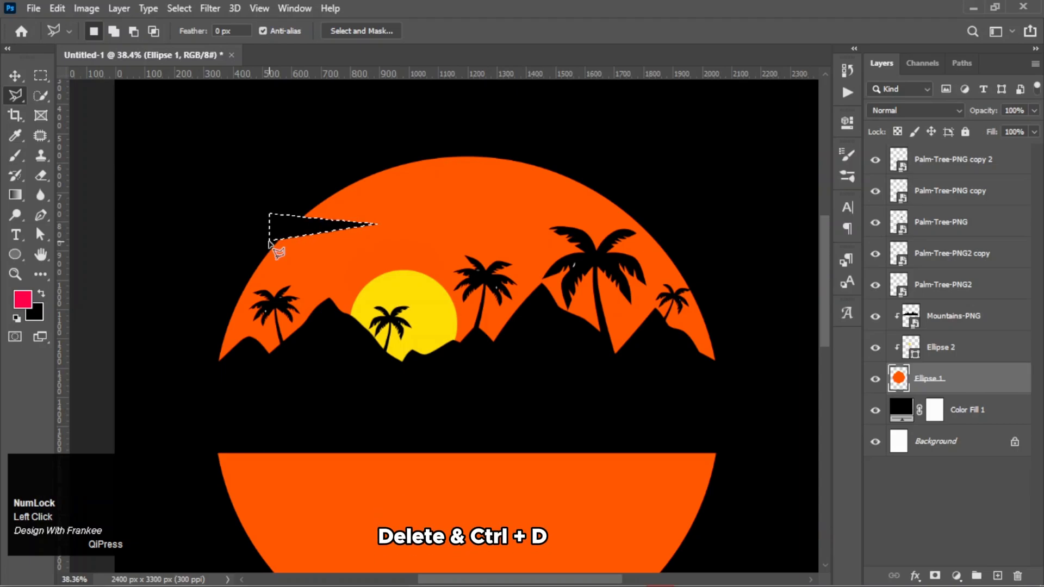
{"action": "key", "text": "ctrl+d"}
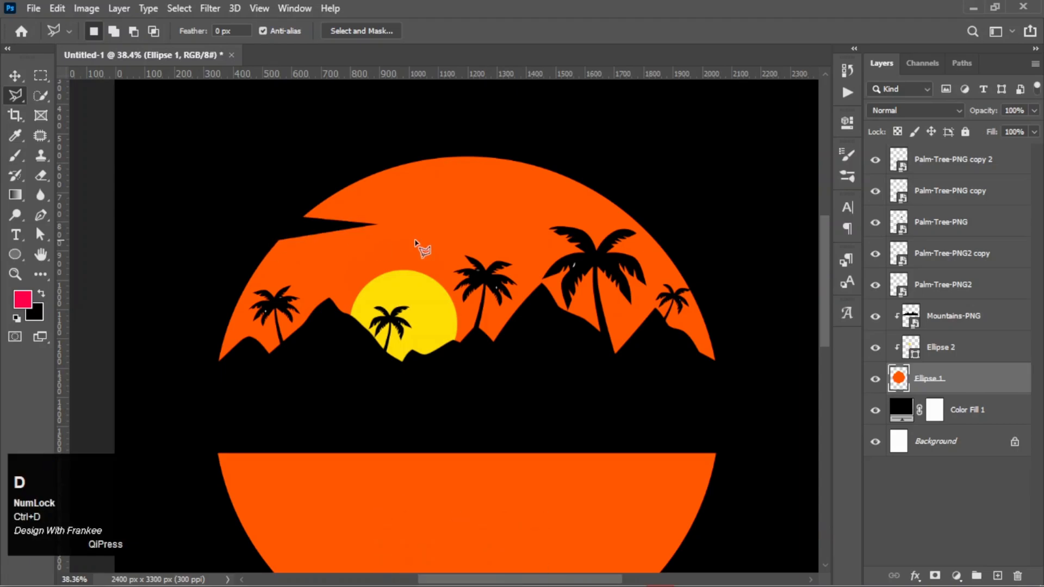
Cut a small pointed wedge out of the orange circle's right edge, just above the smallest palm, and deselect
{"action": "left_click", "coordinate": [705, 253]}
{"action": "left_click", "coordinate": [645, 264]}
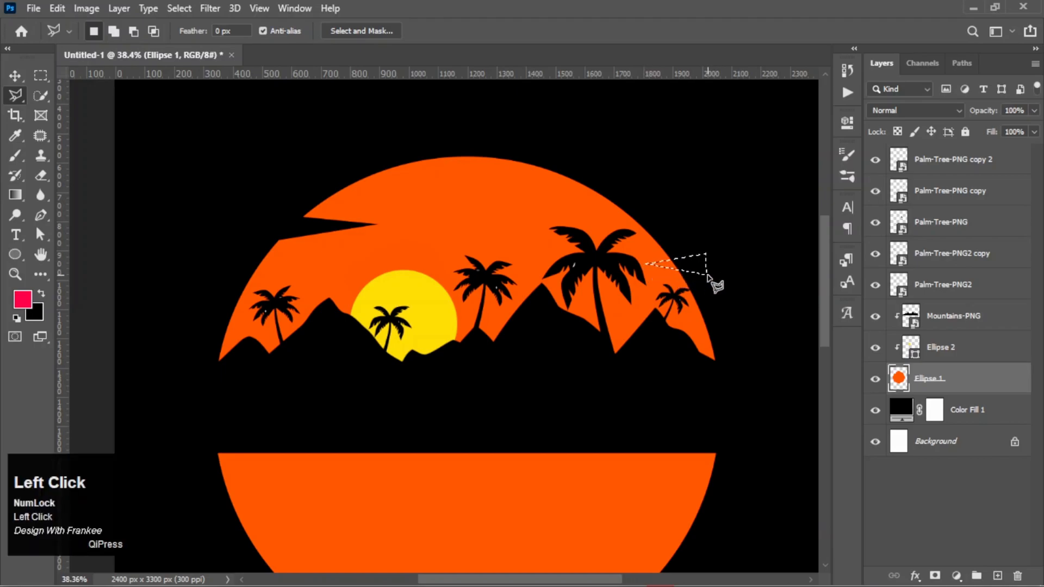
{"action": "key", "text": "Delete"}
{"action": "key", "text": "ctrl+d"}
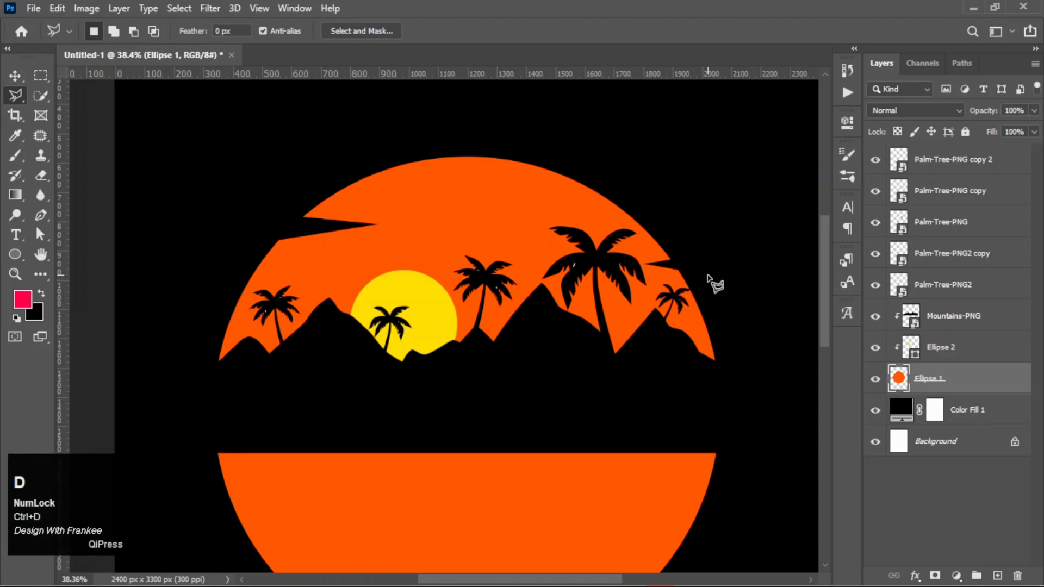
Cut a thin pointed wedge out of the orange circle's upper-right edge above the large palm and deselect
{"action": "left_click", "coordinate": [629, 190]}
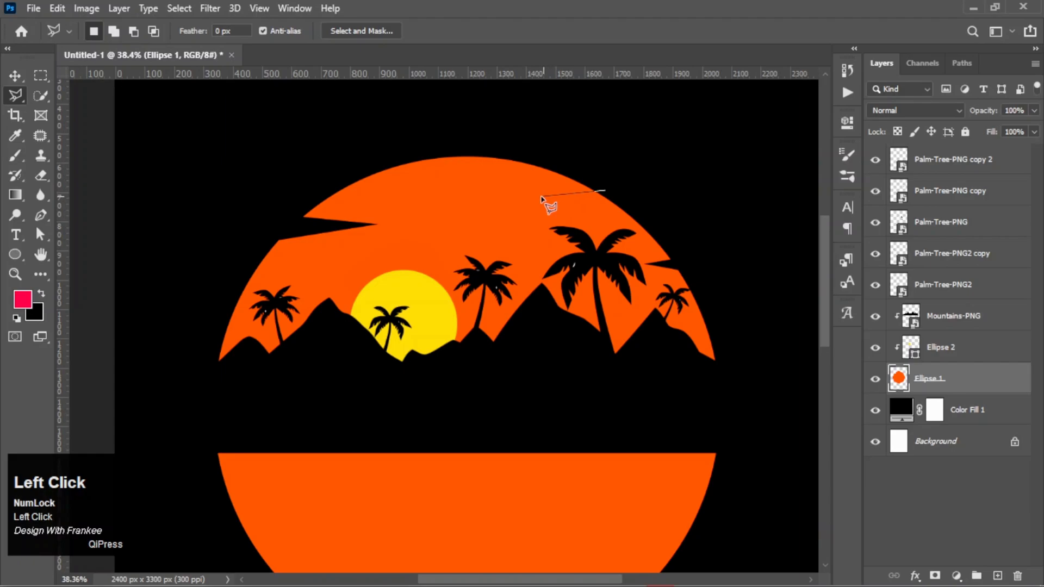
{"action": "left_click", "coordinate": [541, 196]}
{"action": "key", "text": "ctrl+d"}
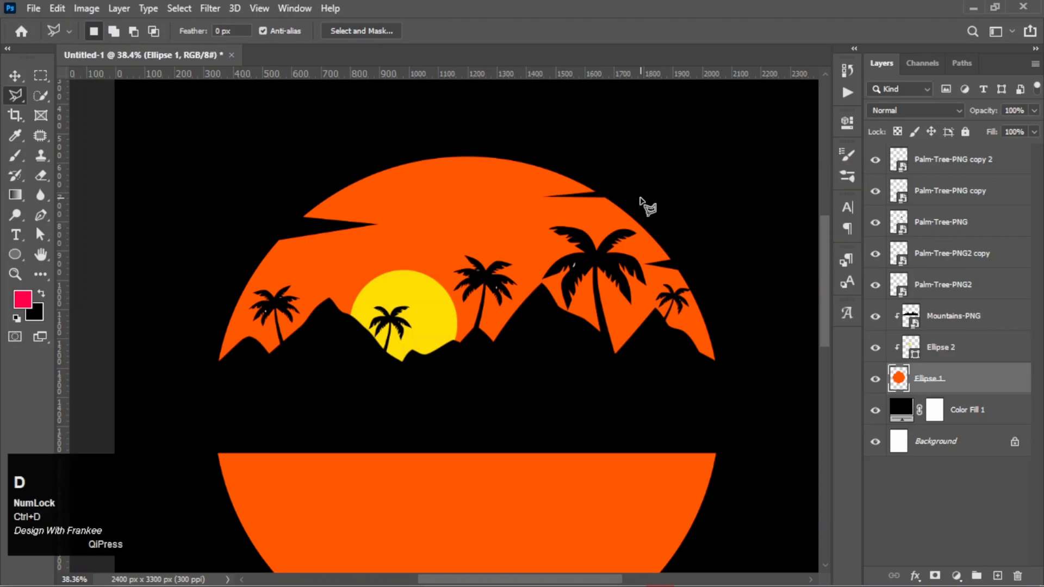
Place the Water image from the file folder above the Ellipse 2 layer and move it down over the circle's lower half
{"action": "key", "text": "ctrl+0"}
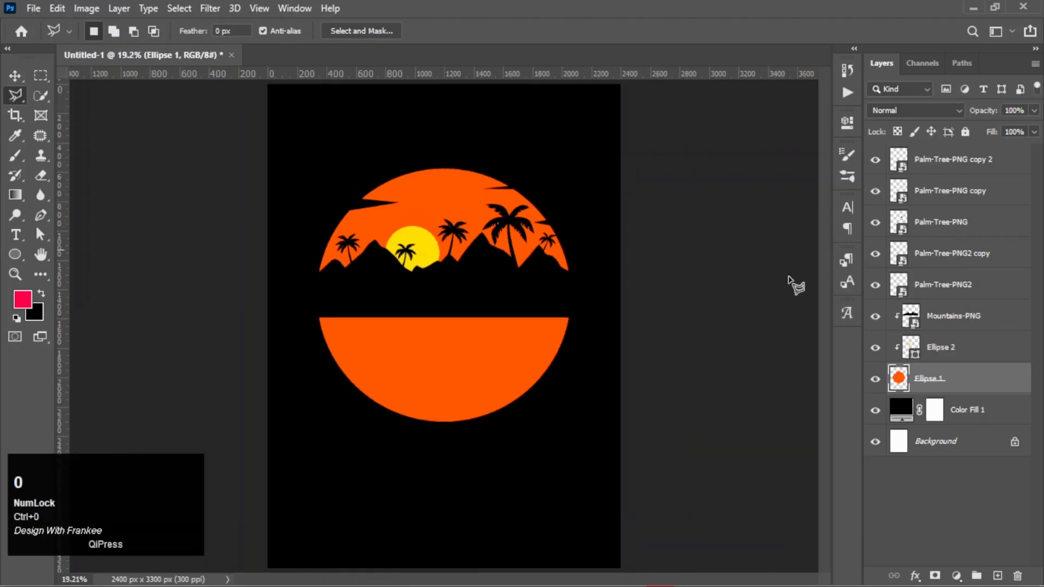
{"action": "left_click", "coordinate": [975, 473]}
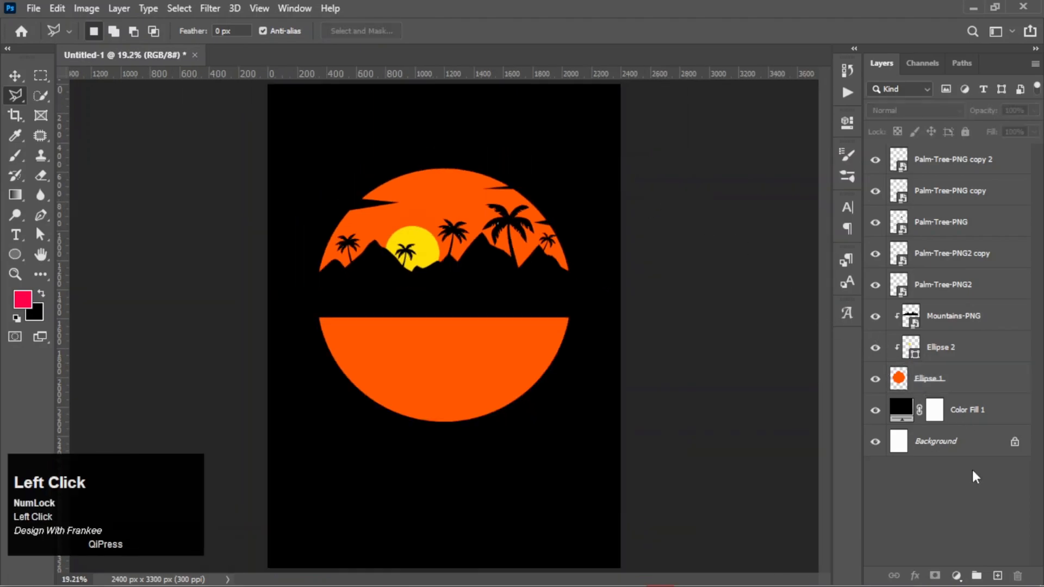
{"action": "left_click", "coordinate": [992, 166]}
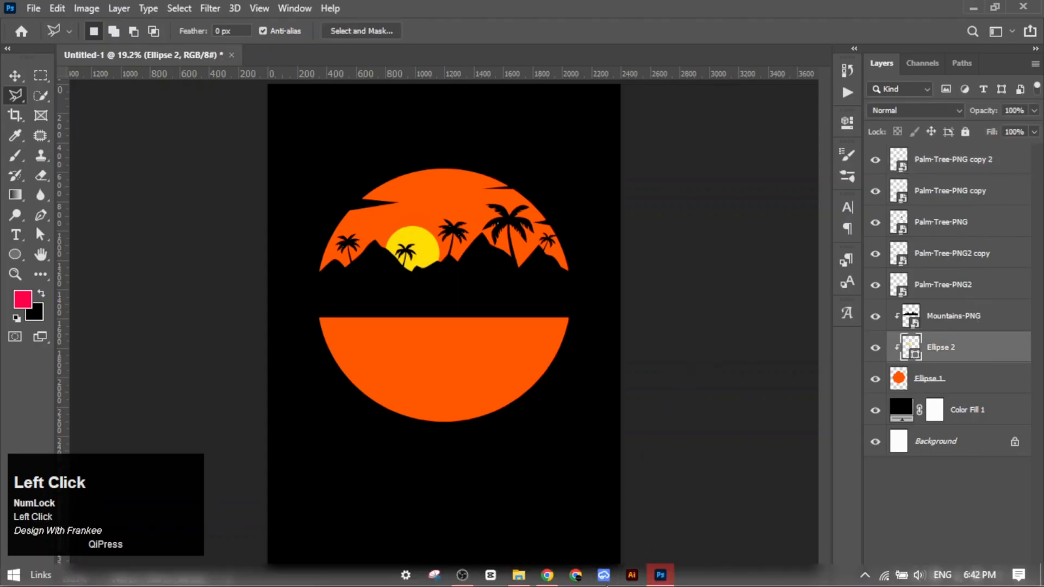
{"action": "left_click", "coordinate": [518, 577]}
{"action": "left_click_drag", "start_coordinate": [419, 128], "coordinate": [491, 375]}
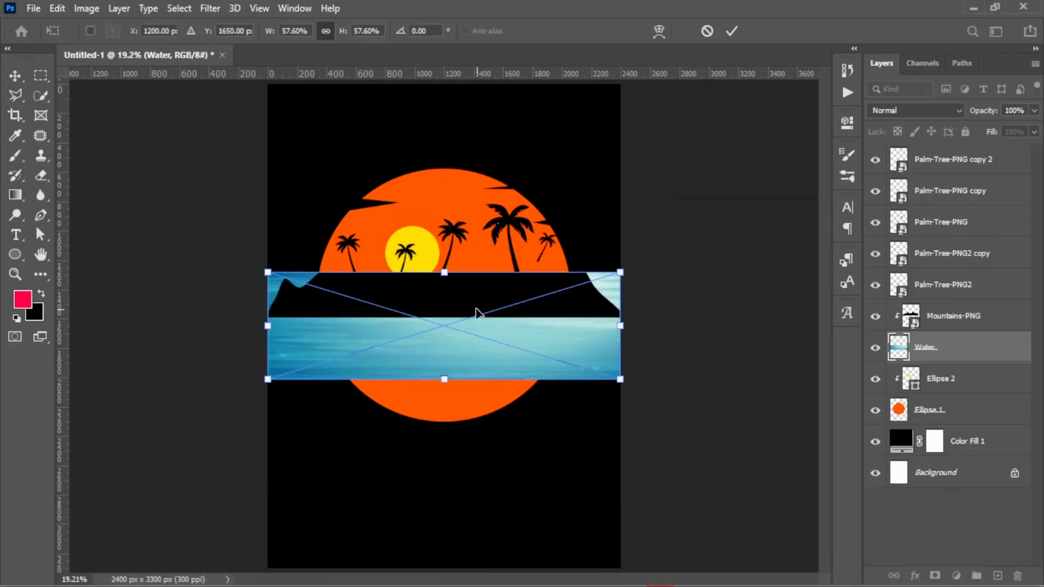
{"action": "left_click_drag", "start_coordinate": [449, 324], "coordinate": [450, 381]}
{"action": "key", "text": "Return"}
{"action": "key", "text": "l"}
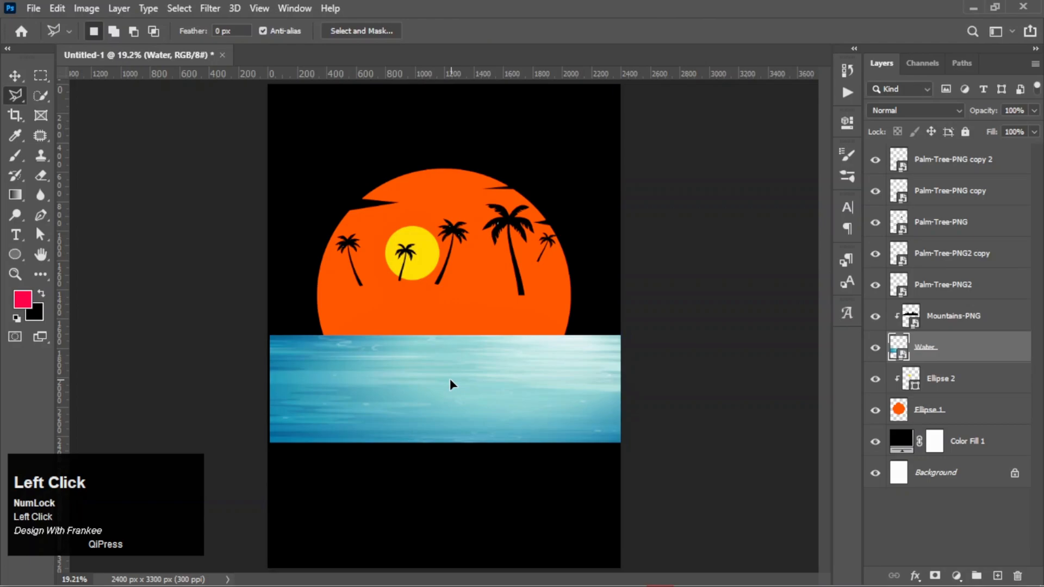
Move the Water layer below Ellipse 2 so it clips to the orange circle, and restore the clipping mask on Mountains-PNG
{"action": "left_click", "coordinate": [876, 319]}
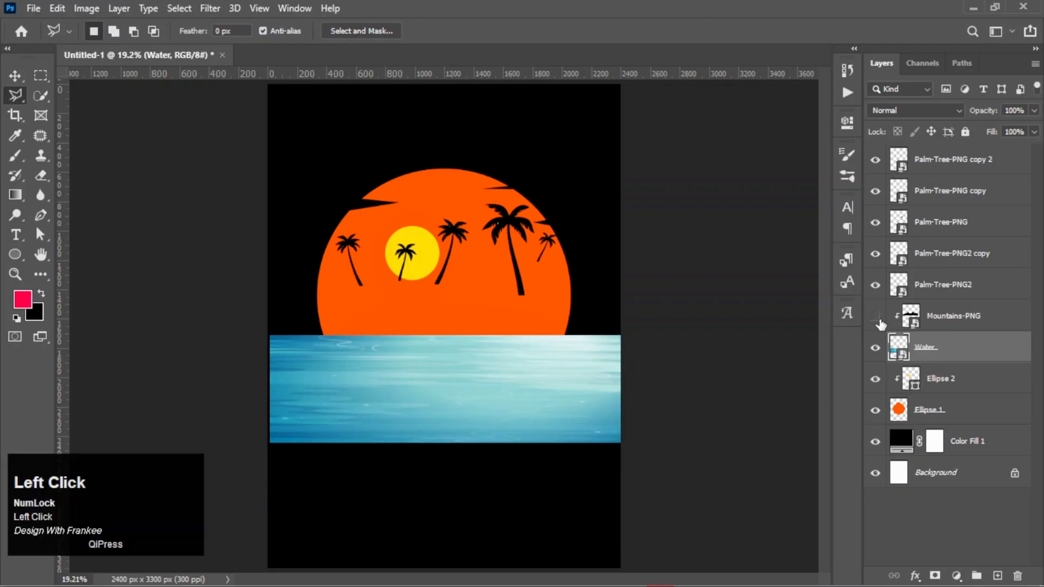
{"action": "left_click", "coordinate": [876, 320]}
{"action": "left_click_drag", "start_coordinate": [937, 356], "coordinate": [947, 396]}
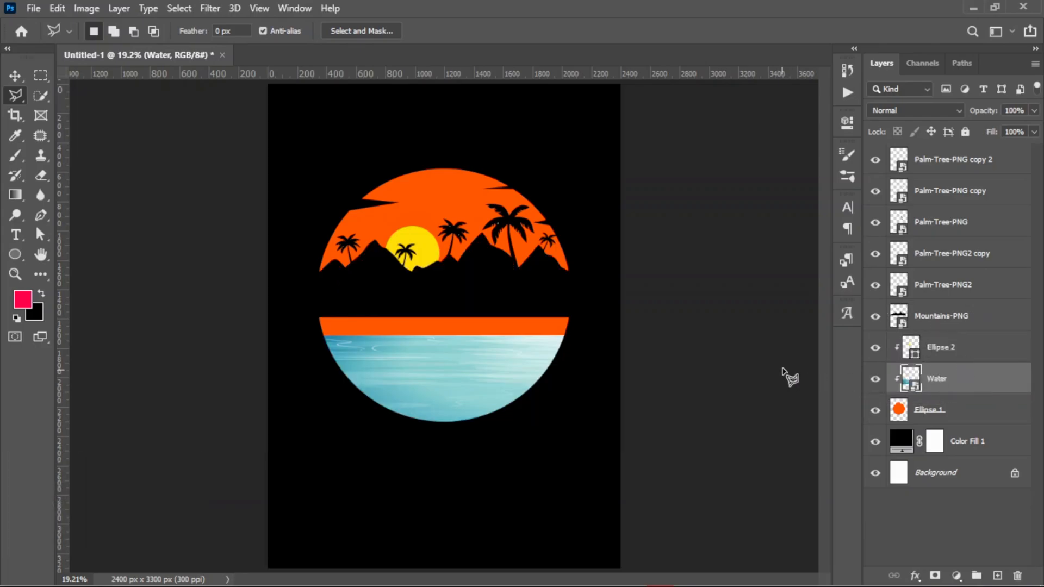
{"action": "left_click", "coordinate": [909, 325]}
{"action": "right_click", "coordinate": [927, 321]}
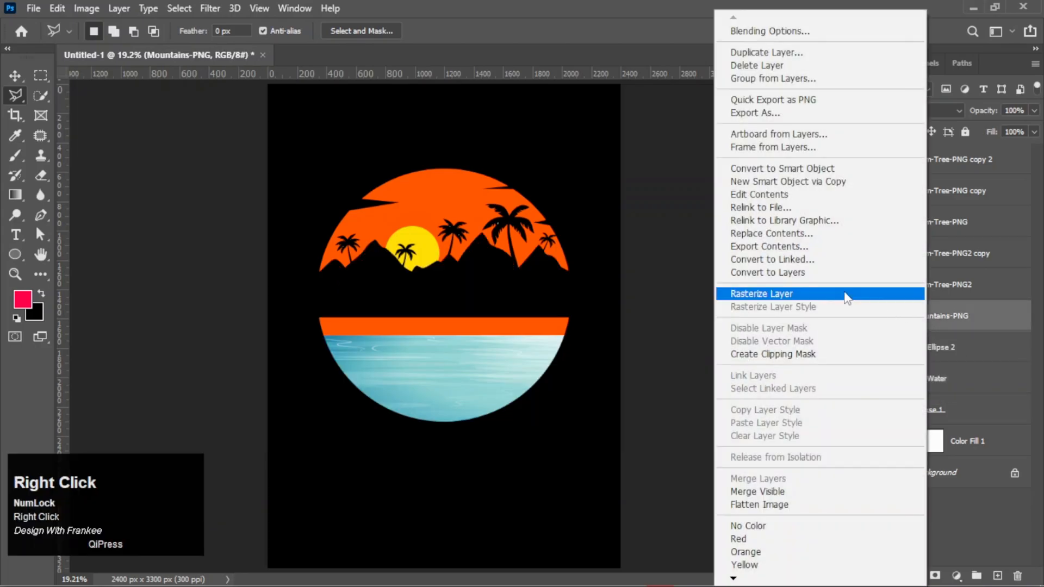
{"action": "left_click", "coordinate": [829, 356]}
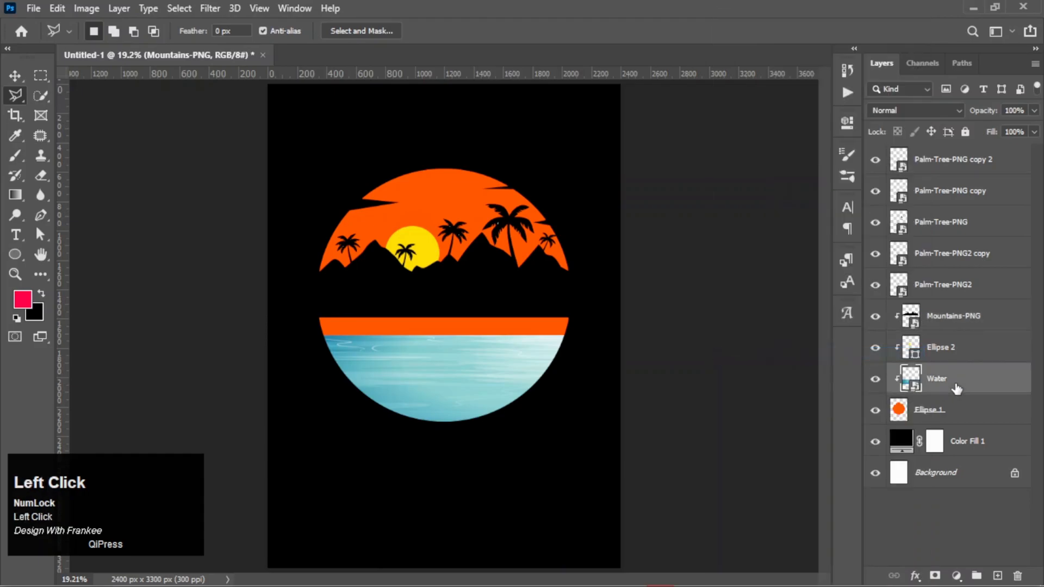
Move the water image up until it covers the orange strip along the straight edge of the circle's lower half
{"action": "left_click", "coordinate": [956, 388]}
{"action": "scroll", "coordinate": [436, 356], "scroll_direction": "up", "scroll_amount": 4}
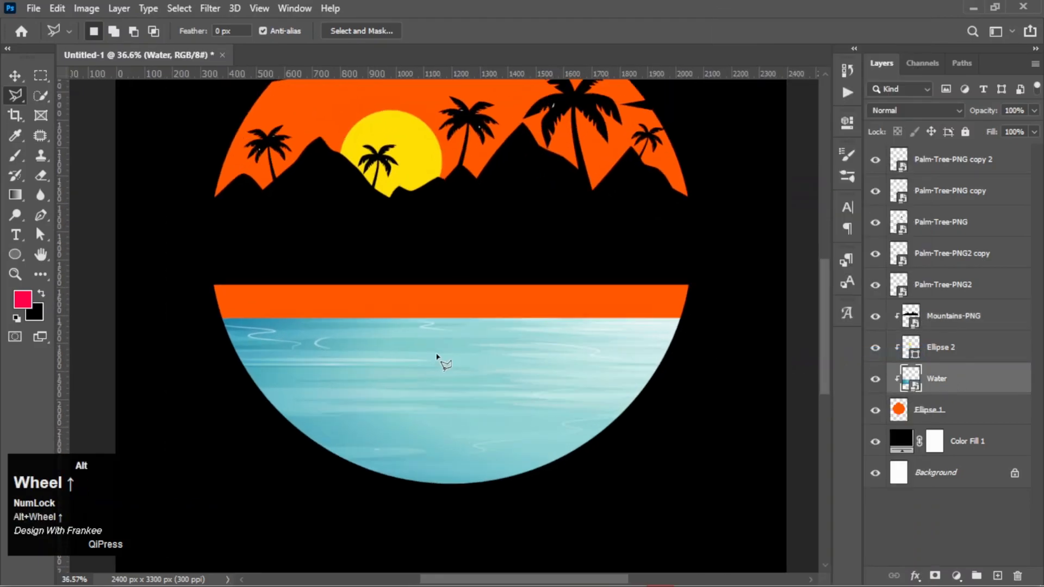
{"action": "scroll", "coordinate": [436, 356], "scroll_direction": "down", "scroll_amount": 1}
{"action": "key", "text": "v"}
{"action": "mouse_move", "coordinate": [447, 362]}
{"action": "left_mouse_down"}
{"action": "mouse_move", "coordinate": [448, 318]}
{"action": "mouse_move", "coordinate": [455, 324]}
{"action": "left_mouse_up"}
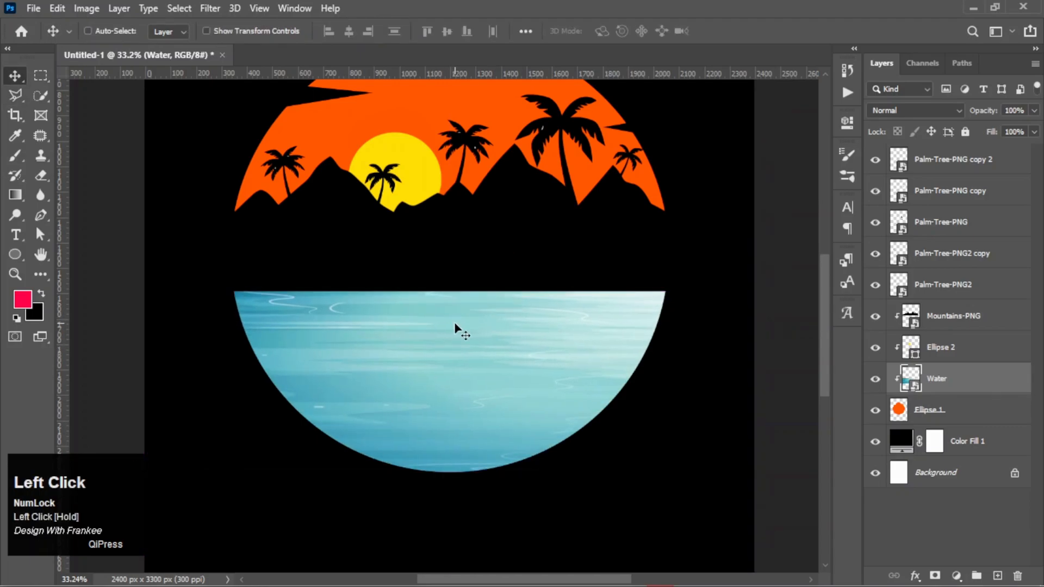
Resize the water image and shift it sideways so it fully fills the circle's lower half
{"action": "key", "text": "ctrl+t"}
{"action": "scroll", "coordinate": [455, 322], "scroll_direction": "down", "scroll_amount": 1}
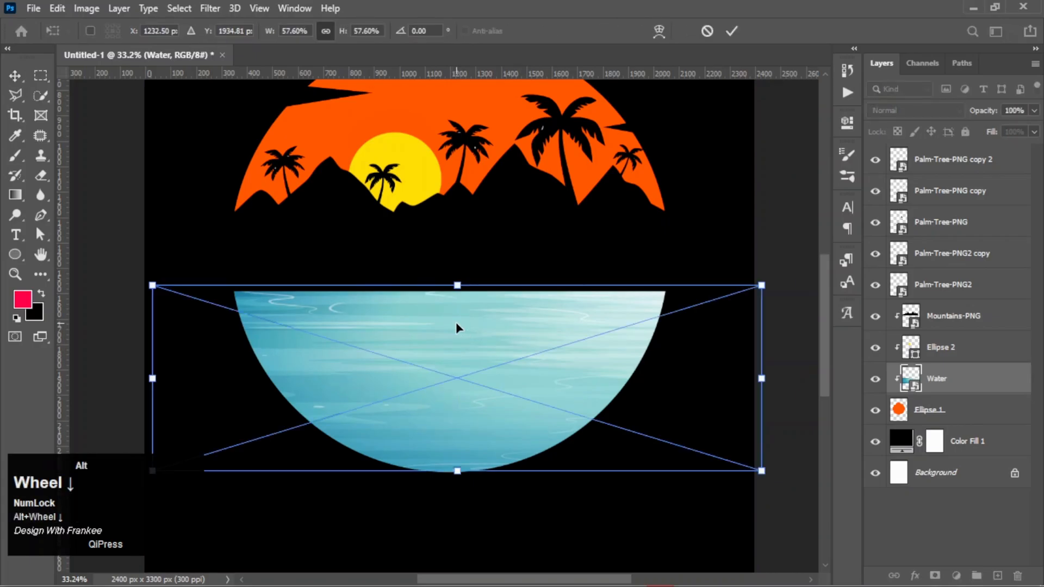
{"action": "left_click_drag", "start_coordinate": [734, 460], "coordinate": [752, 463]}
{"action": "left_click_drag", "start_coordinate": [468, 348], "coordinate": [501, 348]}
{"action": "key", "text": "Return"}
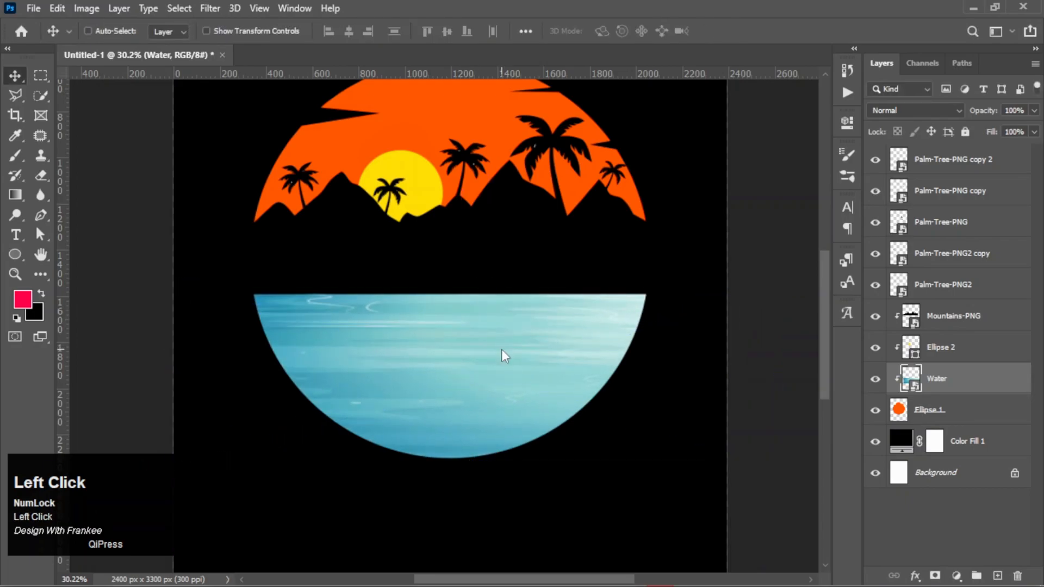
{"action": "key", "text": "ctrl+0"}
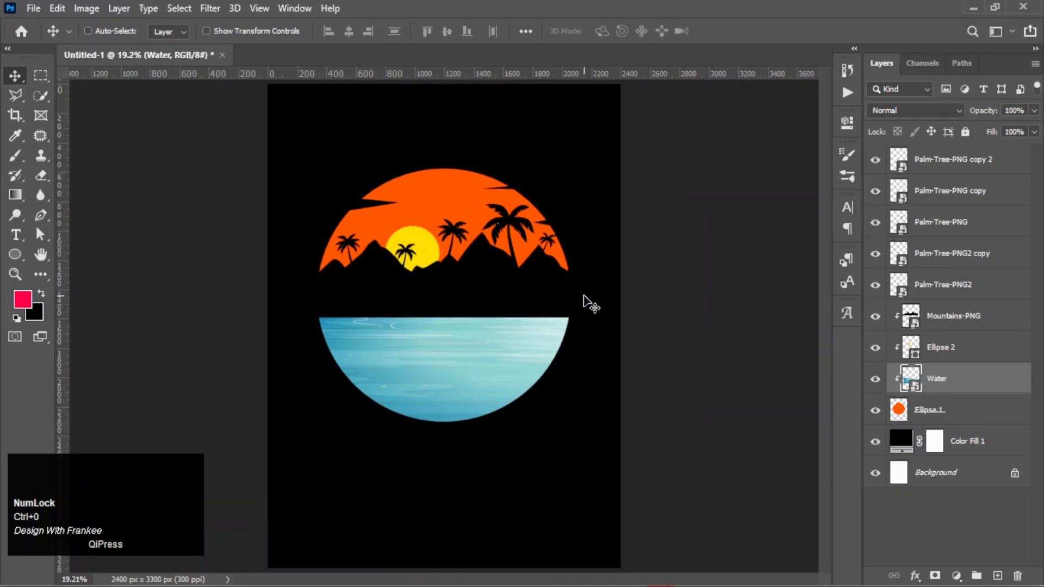
Add the text "Summer" over the water on a new layer above all the palm trees
{"action": "left_click", "coordinate": [988, 160]}
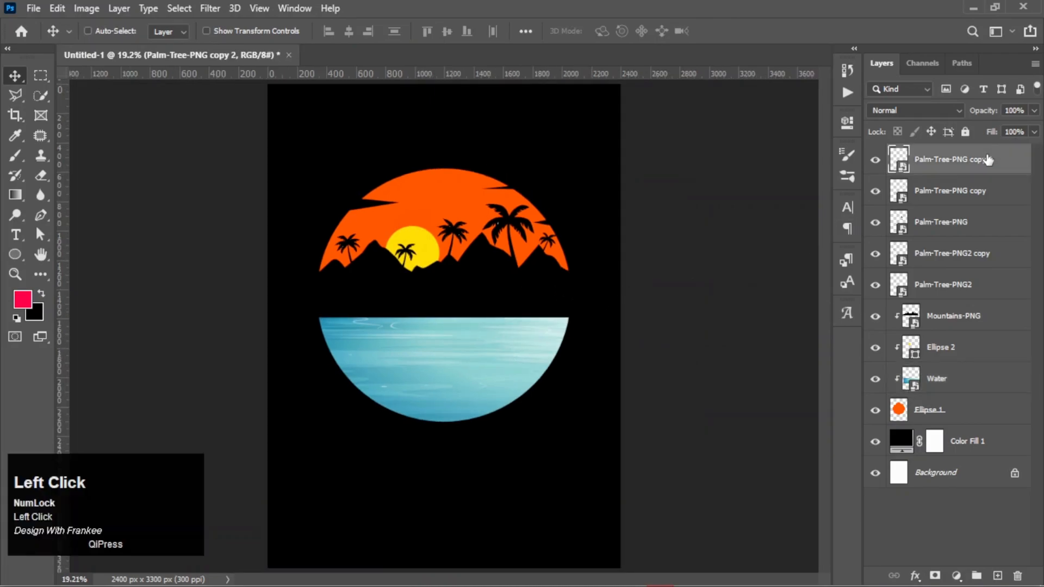
{"action": "key", "text": "t"}
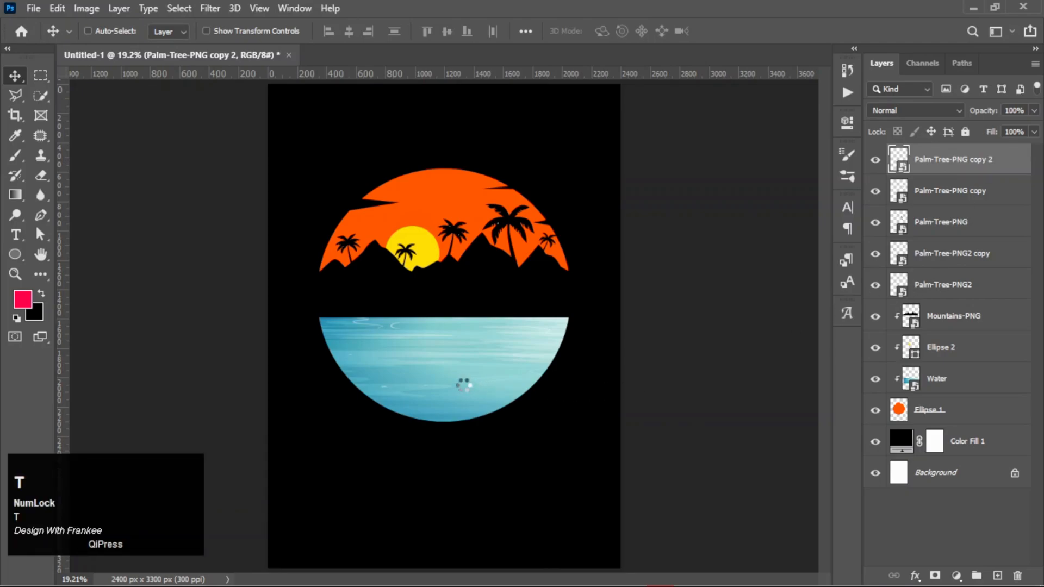
{"action": "left_click", "coordinate": [421, 387]}
{"action": "type", "text": "Summ"}
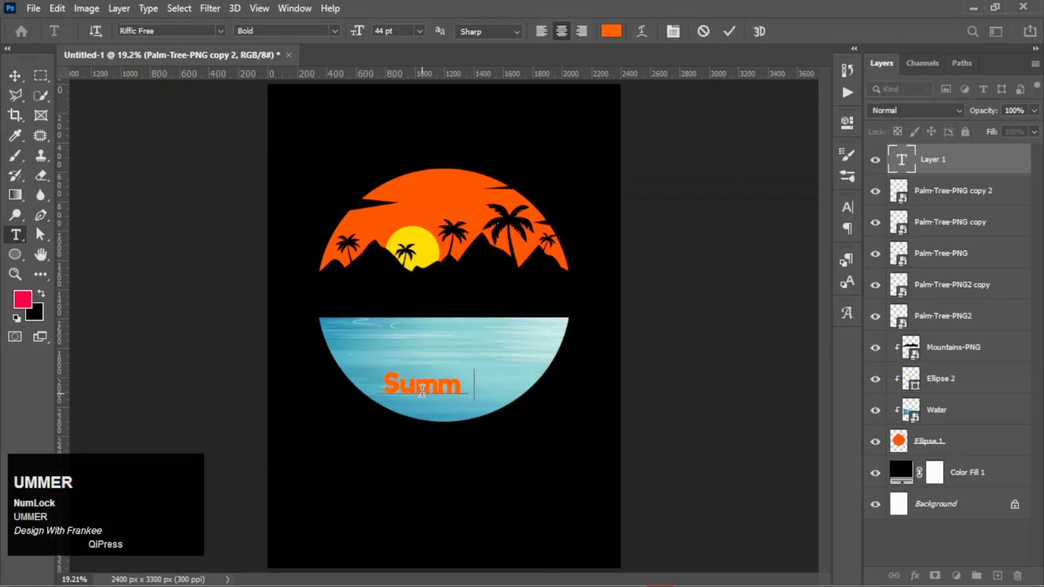
{"action": "type", "text": "er"}
Set the Summer text in the West Kingdom Personal Use font and colour it white
{"action": "left_click", "coordinate": [897, 161]}
{"action": "left_click", "coordinate": [220, 31]}
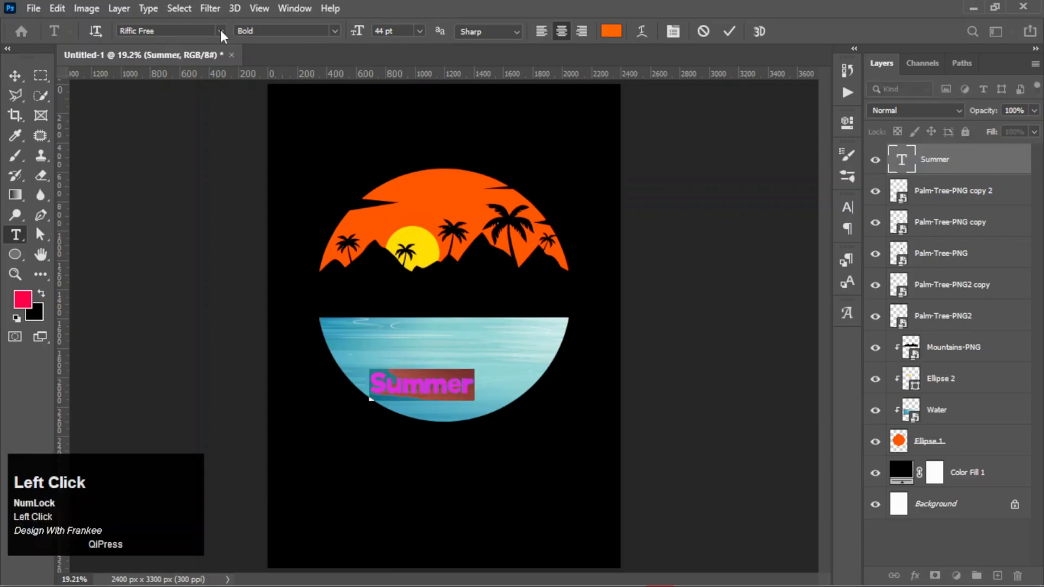
{"action": "type", "text": "west"}
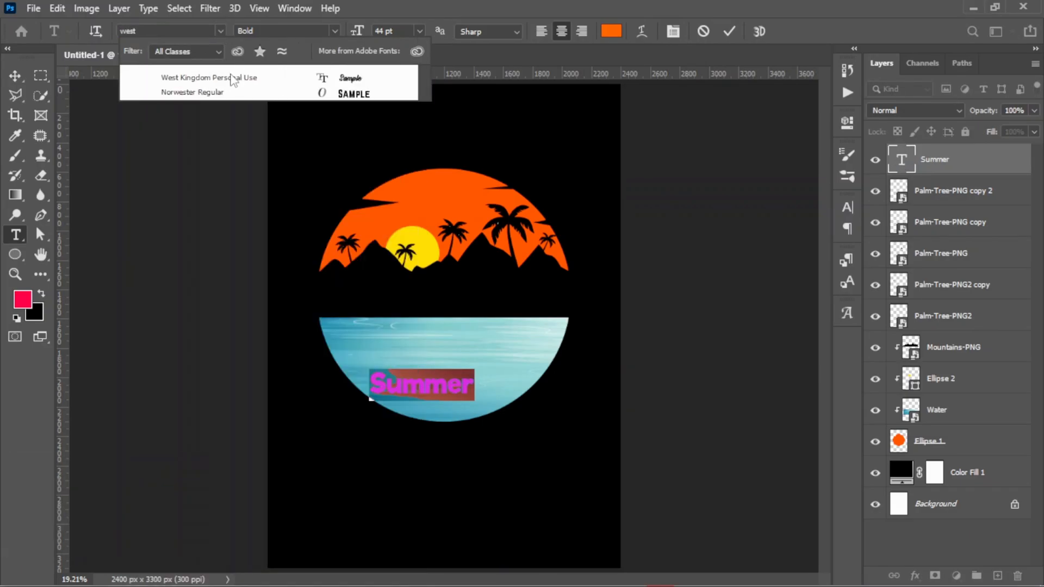
{"action": "left_click", "coordinate": [228, 82]}
{"action": "left_click", "coordinate": [611, 31]}
{"action": "left_click", "coordinate": [973, 258]}
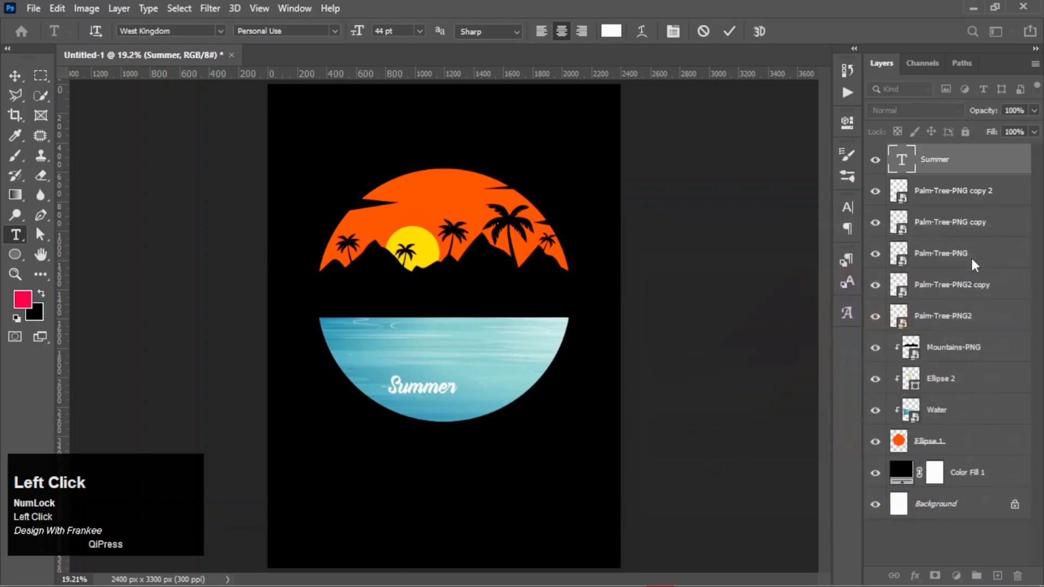
{"action": "left_click", "coordinate": [728, 33]}
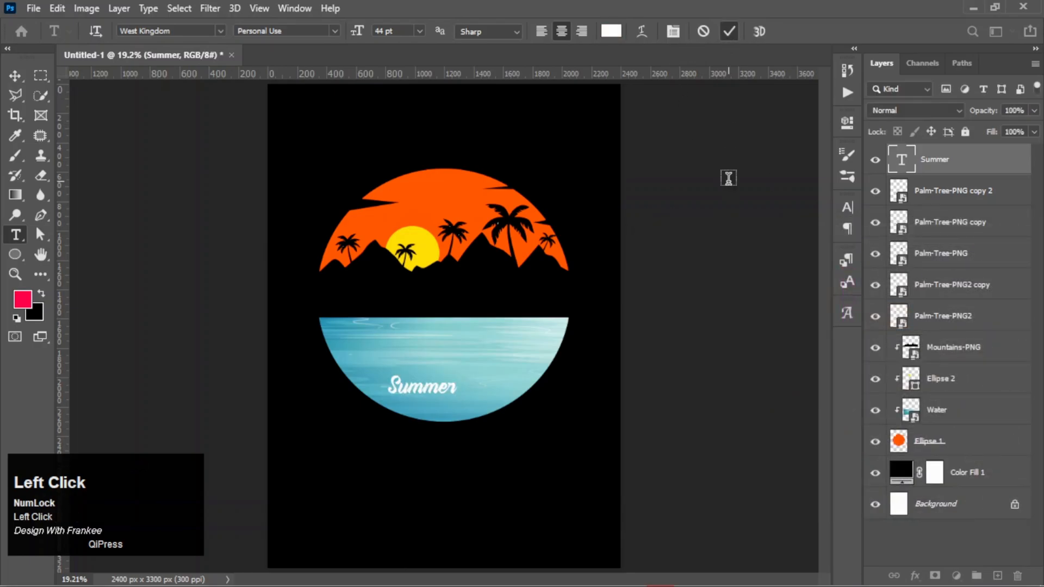
Enlarge the Summer text to about 274%, tilt it to about -8.51° and position it across the lower part of the water
{"action": "key", "text": "v"}
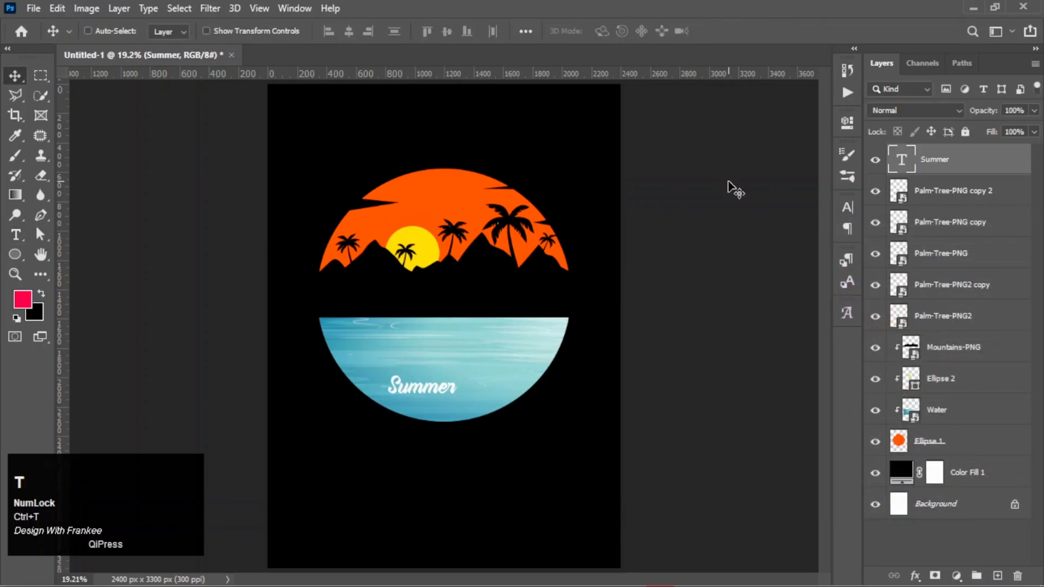
{"action": "key", "text": "ctrl+t"}
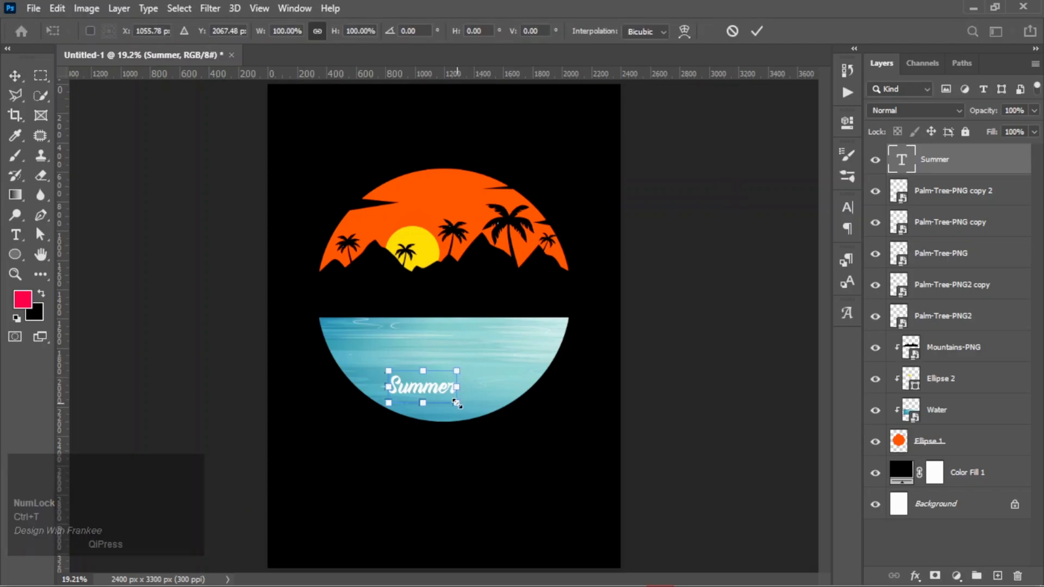
{"action": "left_click_drag", "start_coordinate": [456, 404], "coordinate": [517, 432]}
{"action": "left_click_drag", "start_coordinate": [435, 393], "coordinate": [463, 405]}
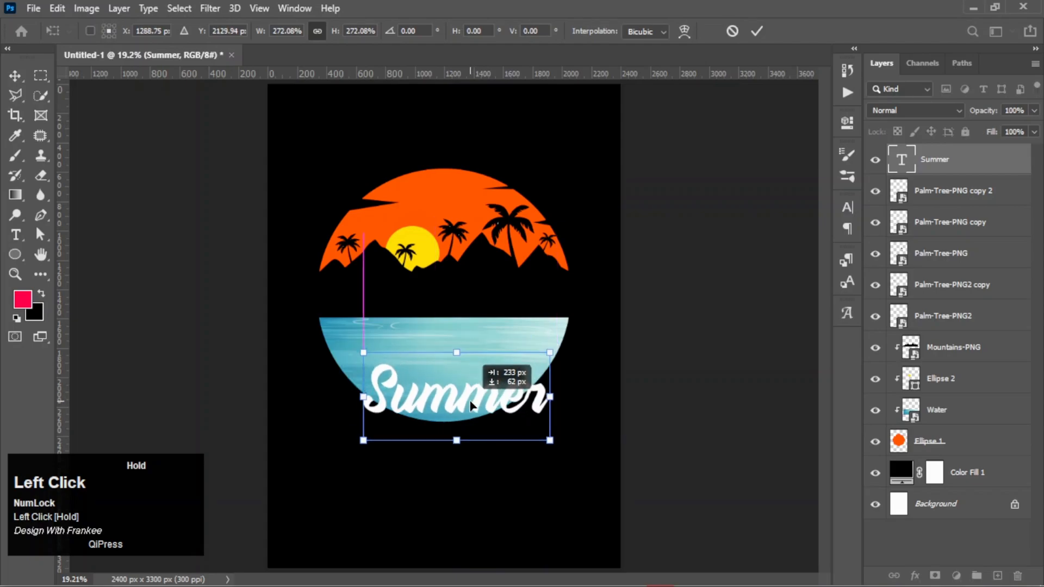
{"action": "left_click", "coordinate": [557, 349]}
{"action": "left_click_drag", "start_coordinate": [557, 343], "coordinate": [582, 303]}
{"action": "left_click_drag", "start_coordinate": [451, 396], "coordinate": [451, 387]}
{"action": "left_click_drag", "start_coordinate": [508, 358], "coordinate": [507, 359]}
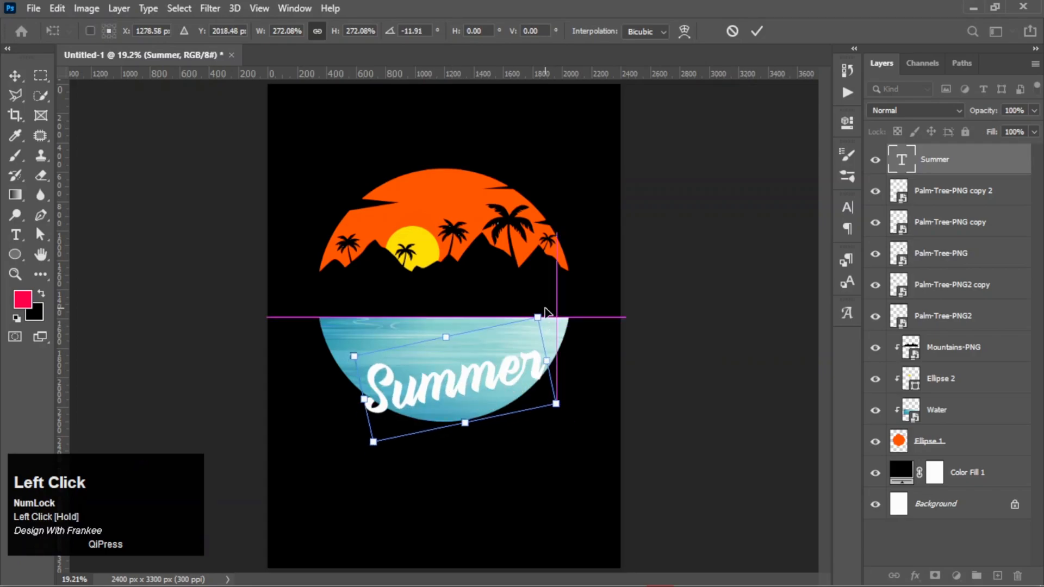
{"action": "left_click_drag", "start_coordinate": [542, 307], "coordinate": [548, 310]}
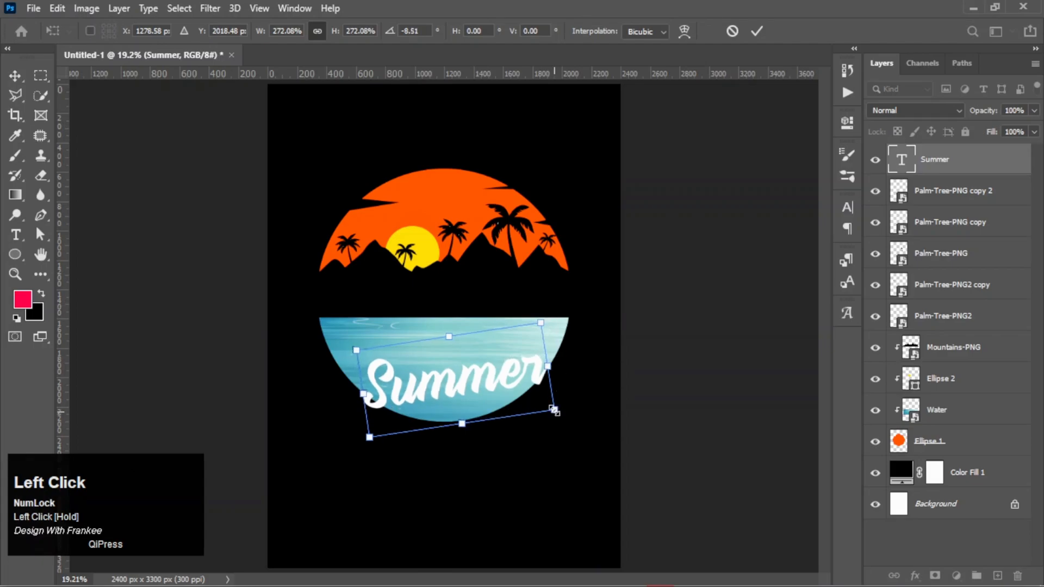
{"action": "left_click_drag", "start_coordinate": [553, 410], "coordinate": [555, 410]}
{"action": "left_click", "coordinate": [473, 386]}
{"action": "left_click_drag", "start_coordinate": [473, 386], "coordinate": [471, 387]}
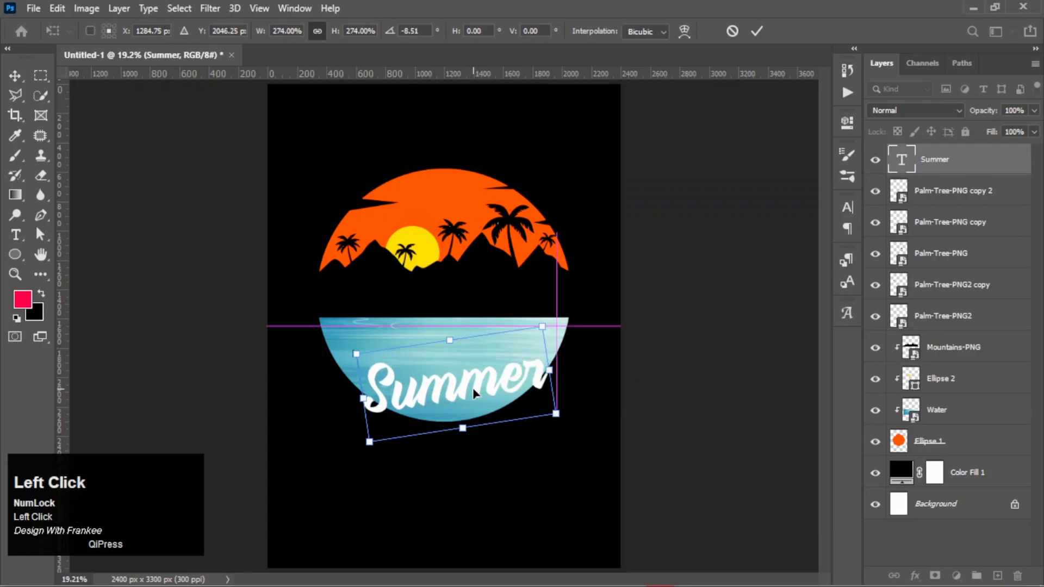
{"action": "double_click", "coordinate": [472, 387]}
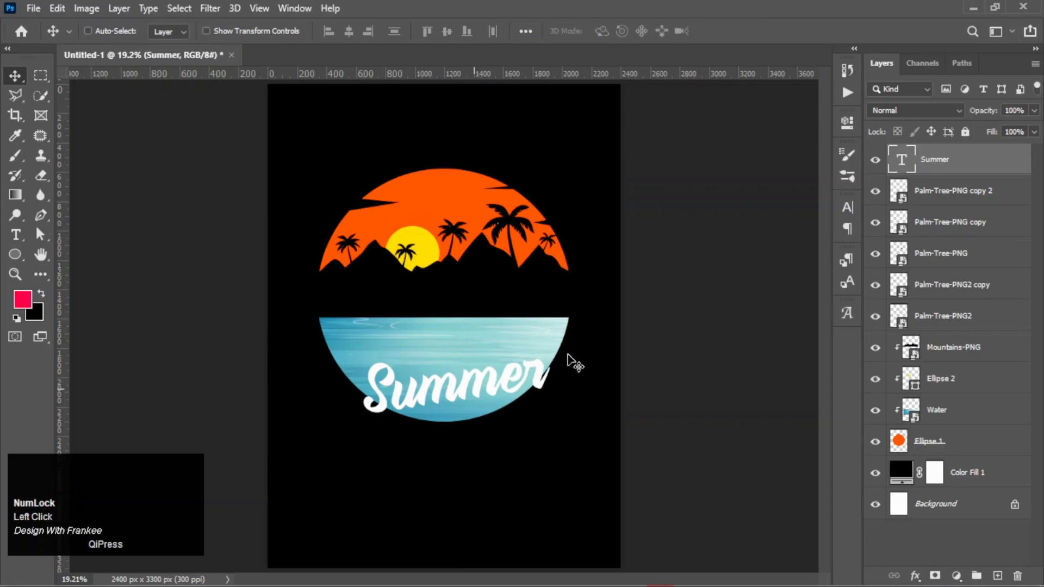
Add a Gradient Overlay to the Summer text with Normal blend mode and raise its opacity
{"action": "left_click", "coordinate": [917, 576]}
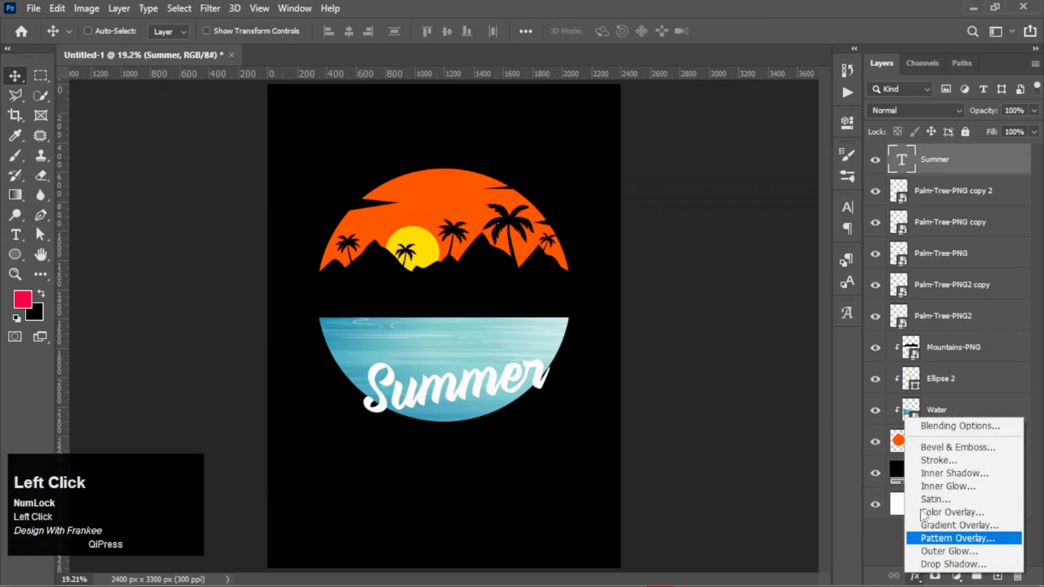
{"action": "left_click", "coordinate": [936, 424]}
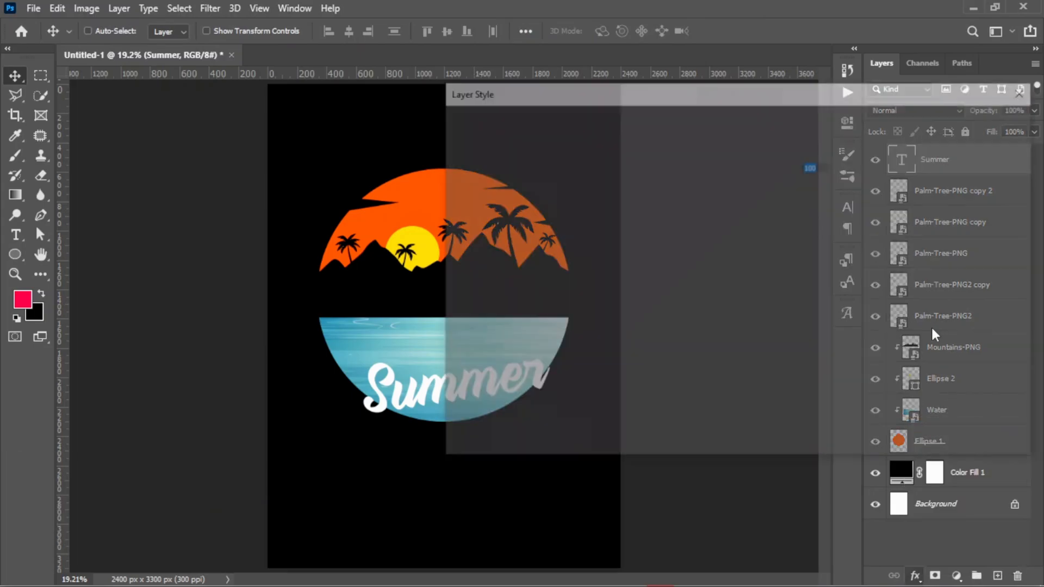
{"action": "left_click", "coordinate": [488, 322]}
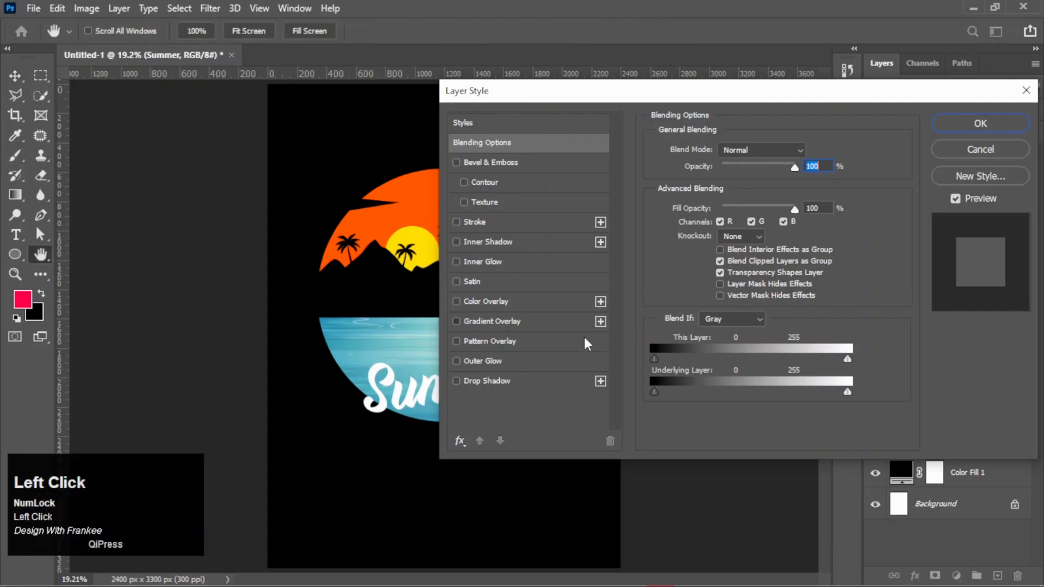
{"action": "left_click", "coordinate": [770, 149]}
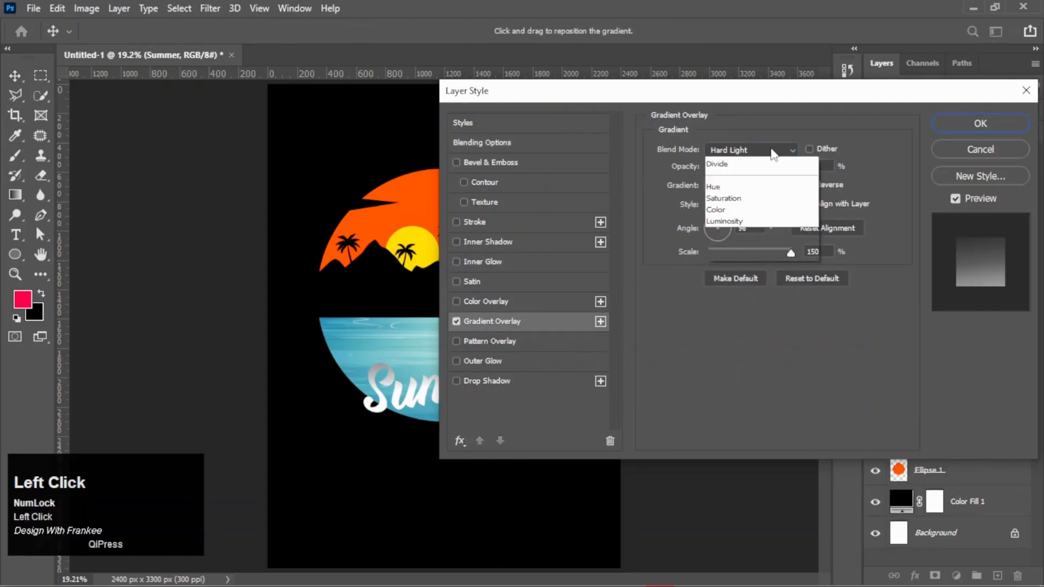
{"action": "left_click", "coordinate": [763, 163]}
{"action": "left_click_drag", "start_coordinate": [750, 167], "coordinate": [806, 166]}
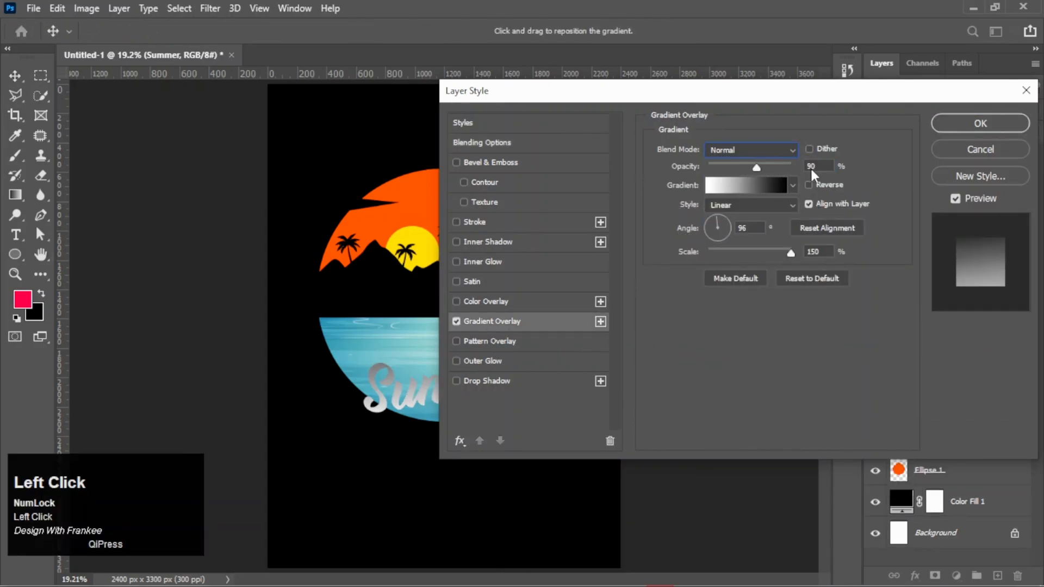
Set the starting colour stop of the Summer text's overlay gradient to ff5a00 at location 1%
{"action": "left_click", "coordinate": [742, 187]}
{"action": "left_click_drag", "start_coordinate": [551, 331], "coordinate": [553, 332]}
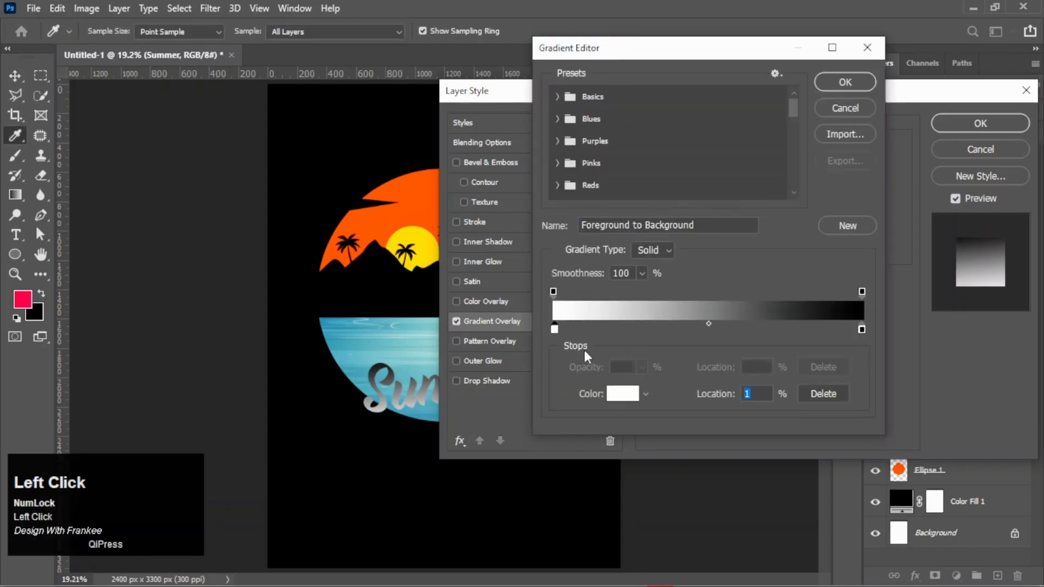
{"action": "left_click", "coordinate": [622, 393]}
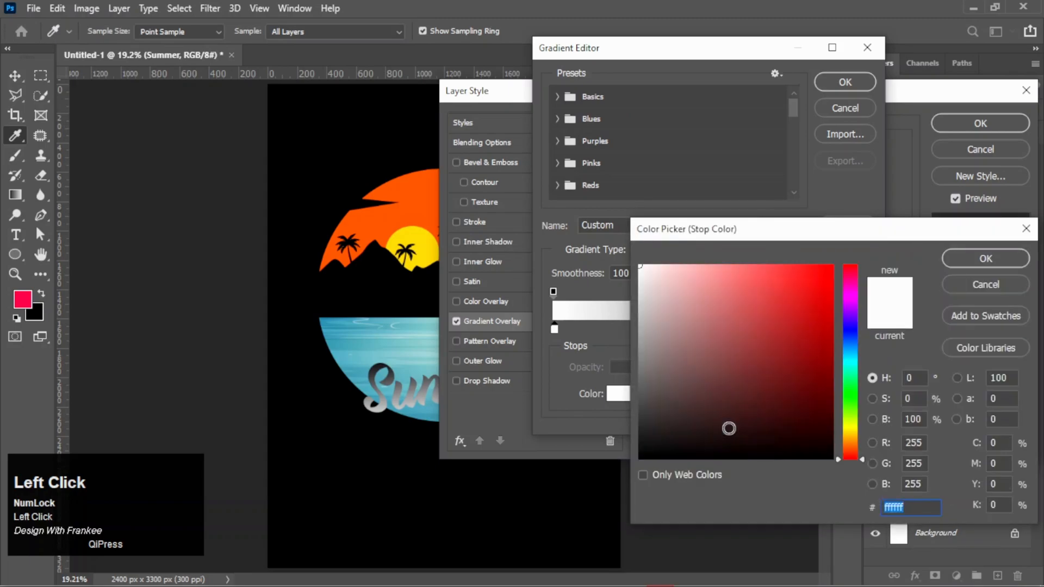
{"action": "type", "text": "ff5"}
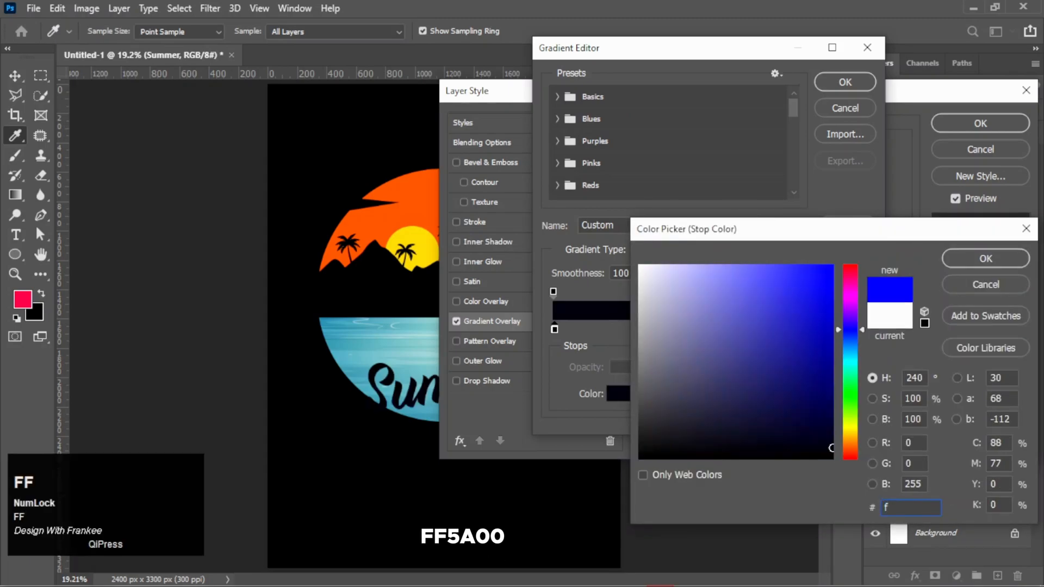
{"action": "type", "text": "a00"}
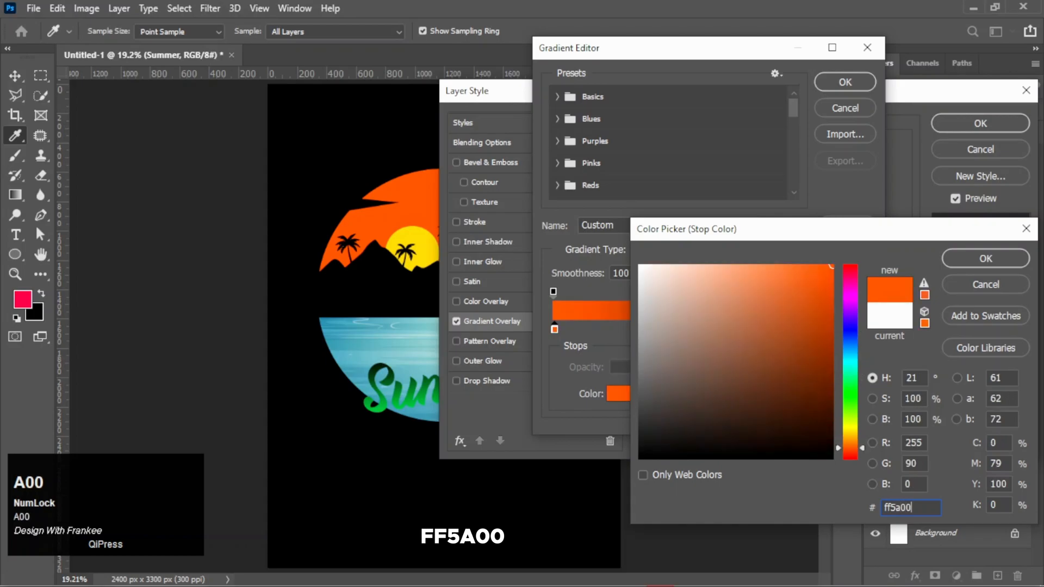
{"action": "left_click", "coordinate": [964, 261]}
Set the ending colour stop of the Summer text's overlay gradient to ffde00 and accept the gradient
{"action": "left_click", "coordinate": [861, 329]}
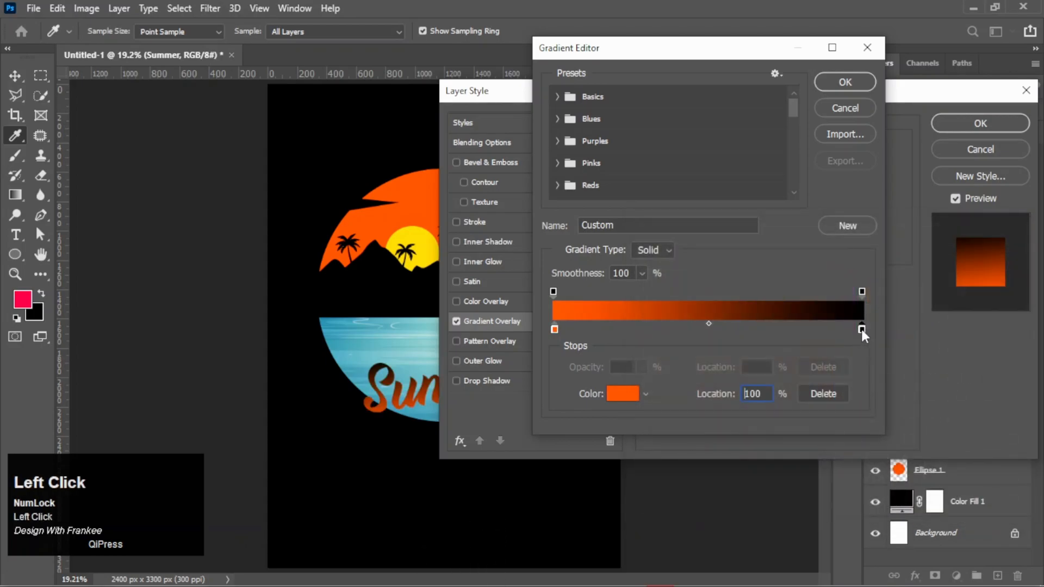
{"action": "left_click", "coordinate": [619, 403]}
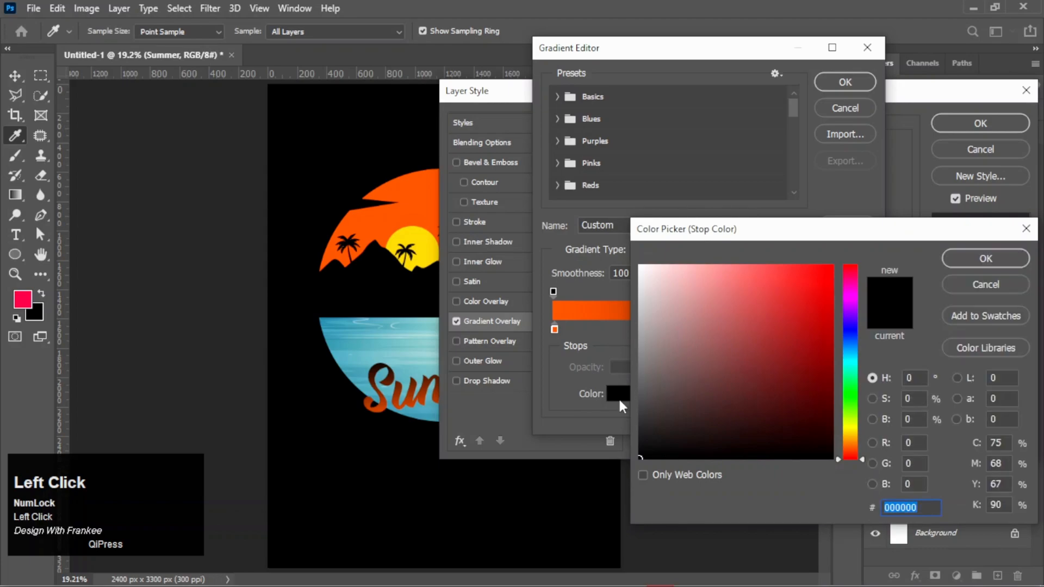
{"action": "type", "text": "FF"}
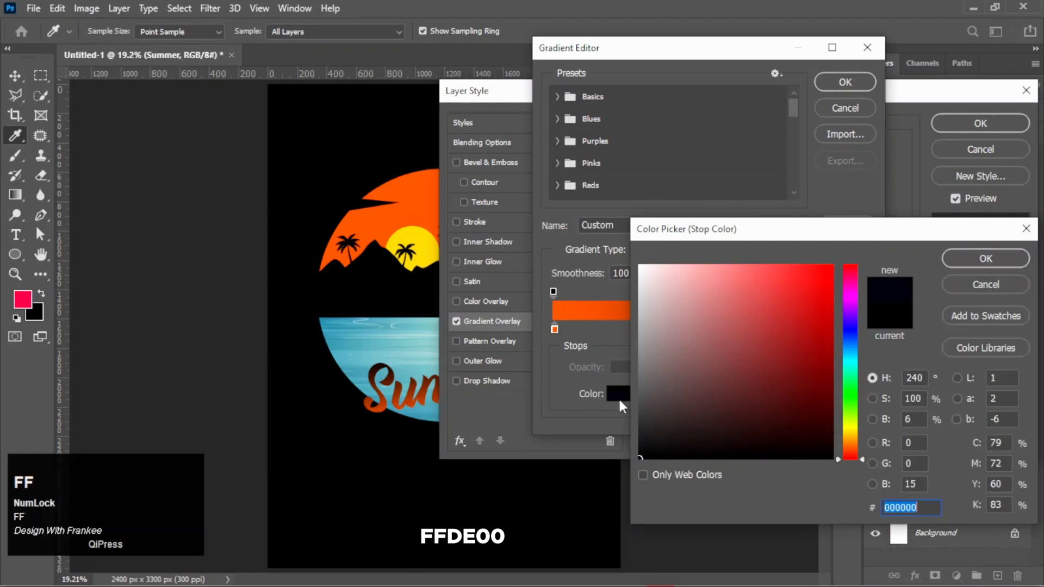
{"action": "type", "text": "de"}
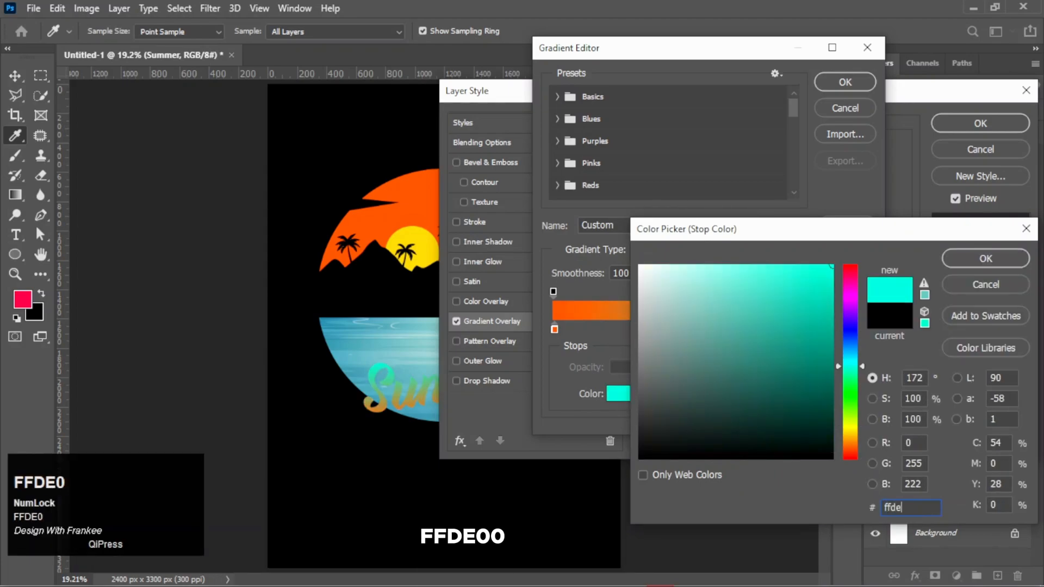
{"action": "type", "text": "00"}
{"action": "key", "text": "Return"}
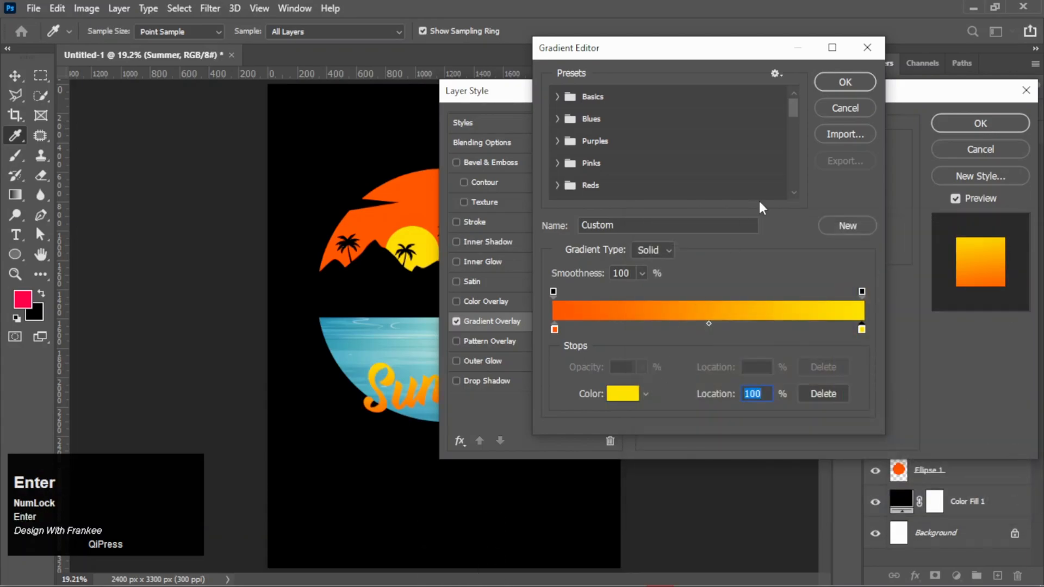
{"action": "left_click", "coordinate": [850, 76]}
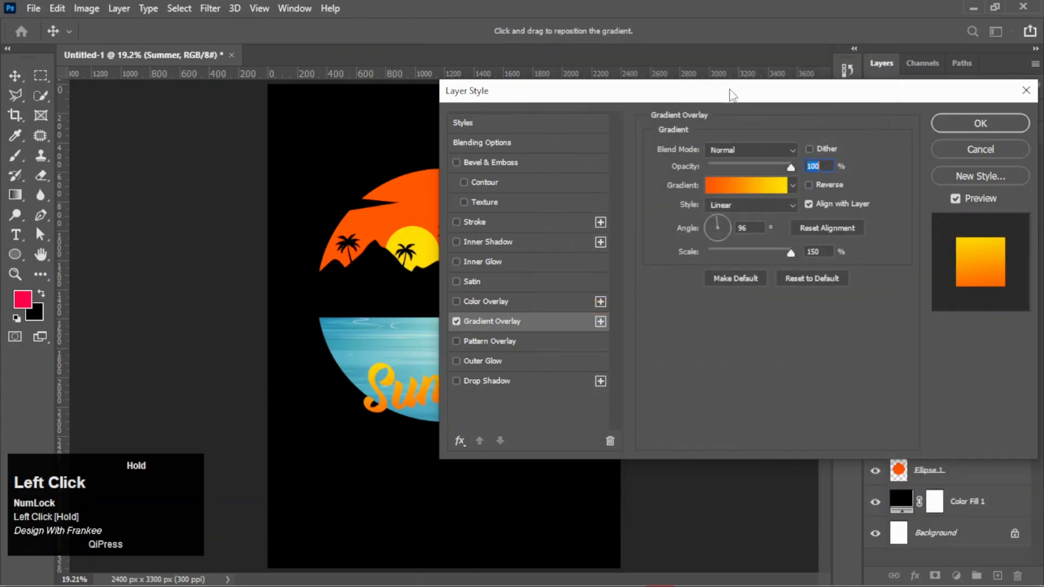
Reduce the Summer text's Gradient Overlay scale to 55%, apply the style and collapse the layer's effects list
{"action": "left_click_drag", "start_coordinate": [756, 95], "coordinate": [767, 93]}
{"action": "left_click_drag", "start_coordinate": [839, 249], "coordinate": [819, 248]}
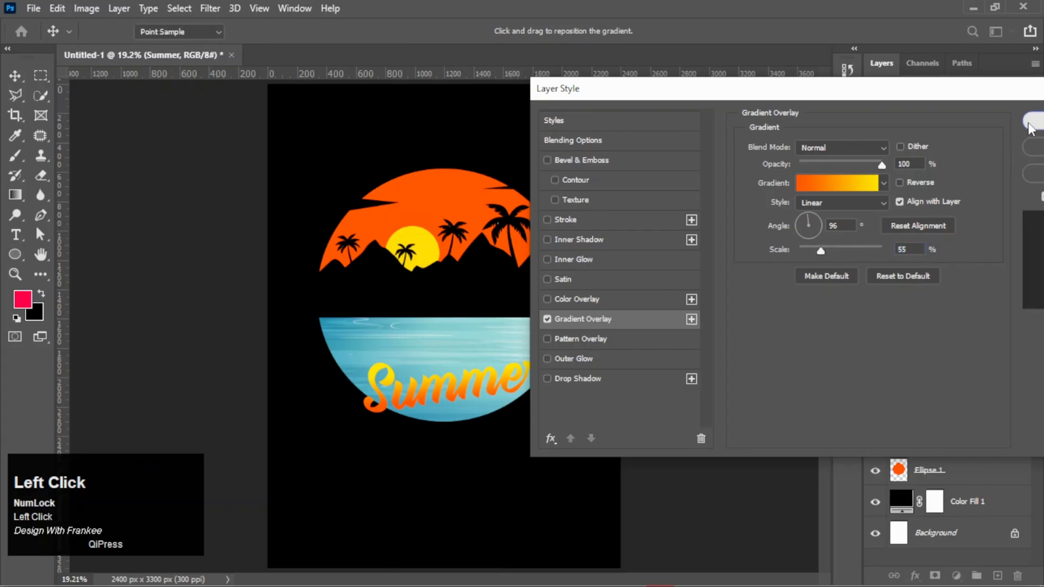
{"action": "left_click", "coordinate": [1027, 120]}
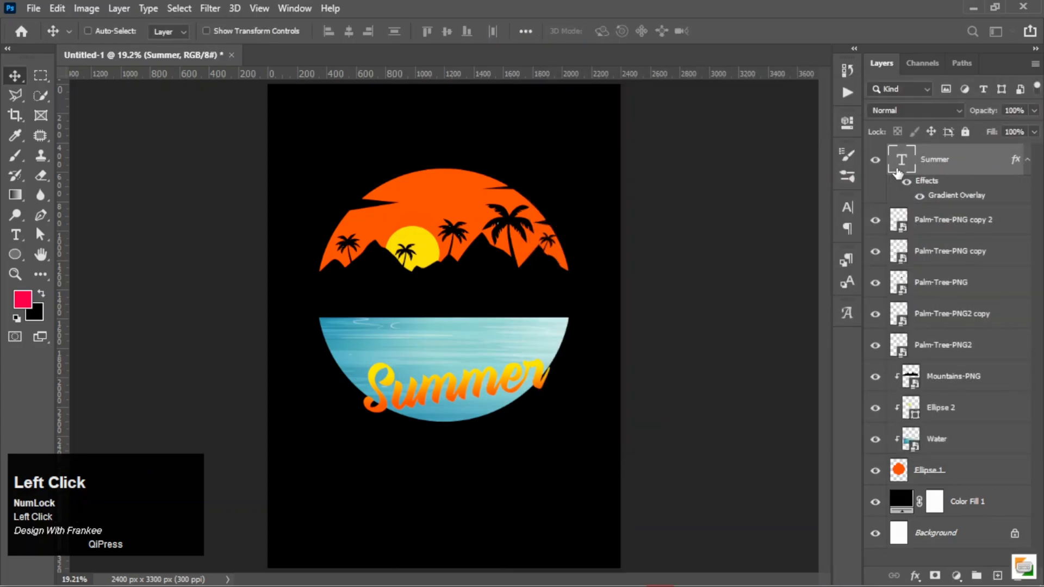
{"action": "left_click", "coordinate": [1027, 159]}
Cut the Summer lettering's outline, expanded by 10 pixels, out of the Ellipse 1 layer and clear the selection
{"action": "left_click", "coordinate": [903, 166], "text": "ctrl"}
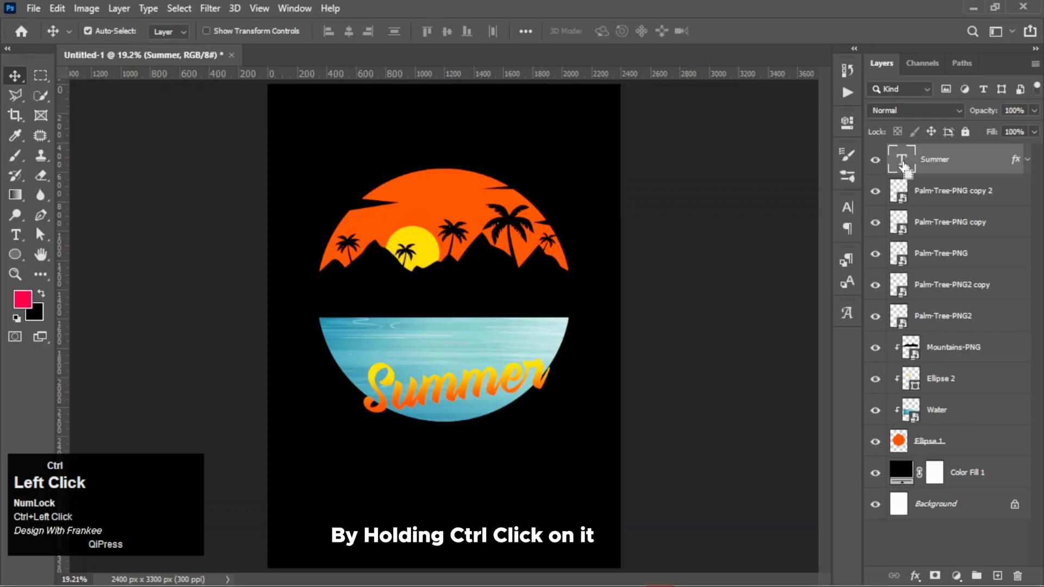
{"action": "left_click", "coordinate": [180, 7]}
{"action": "mouse_move", "coordinate": [223, 224]}
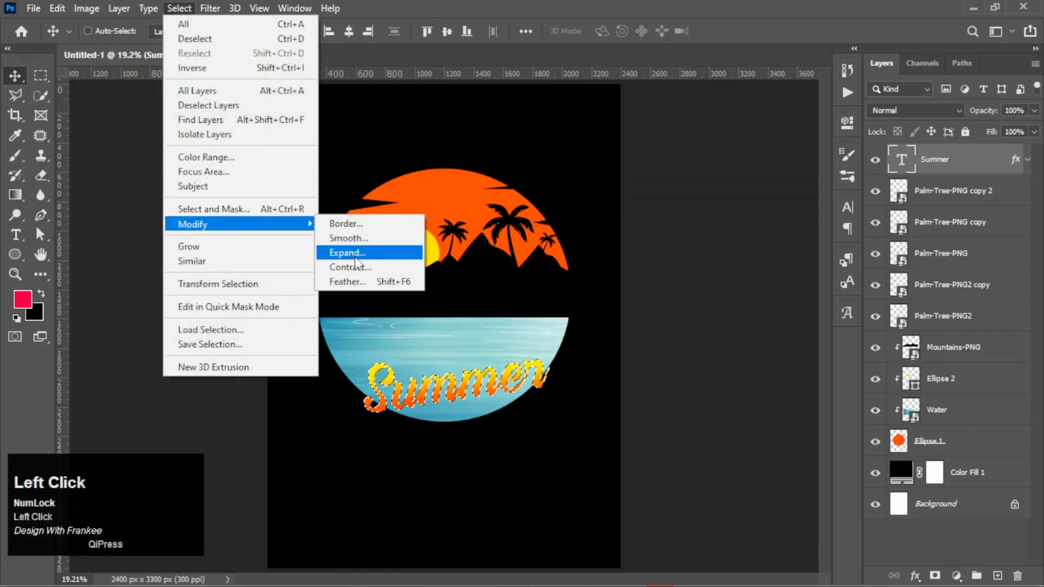
{"action": "left_click", "coordinate": [355, 255]}
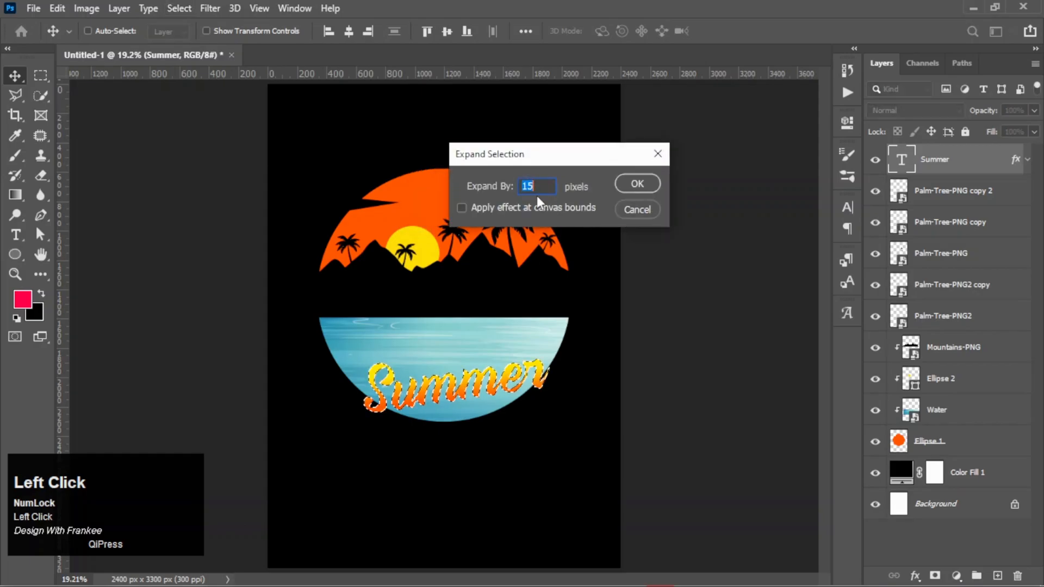
{"action": "left_click_drag", "start_coordinate": [535, 185], "coordinate": [514, 186]}
{"action": "type", "text": "10"}
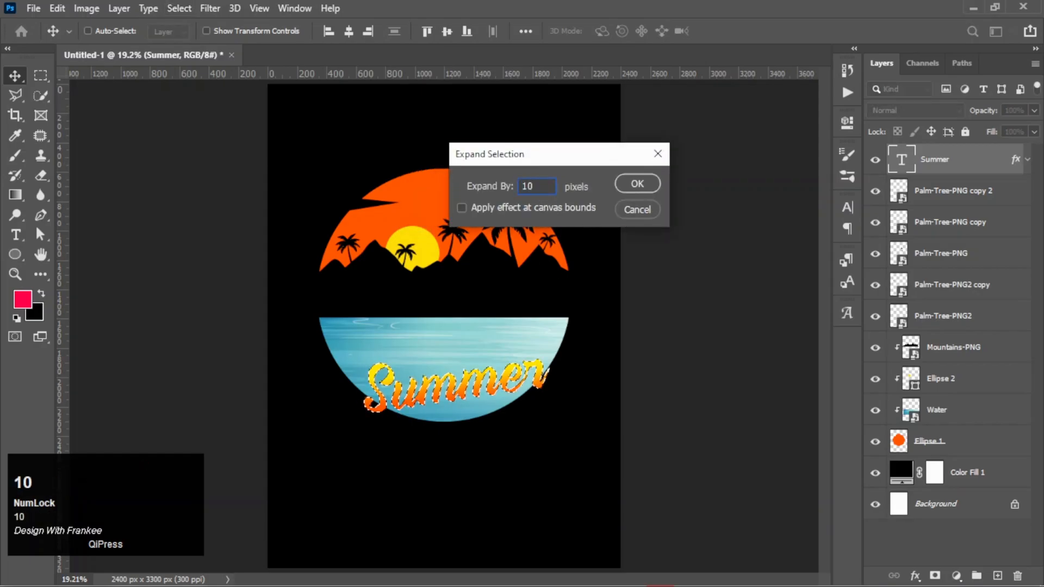
{"action": "left_click", "coordinate": [635, 185]}
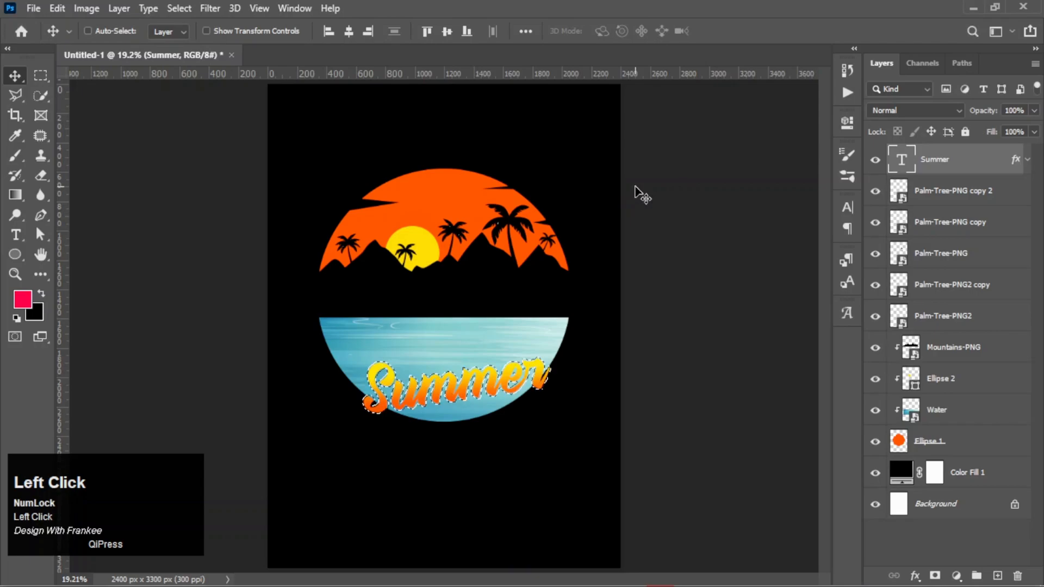
{"action": "left_click", "coordinate": [974, 446]}
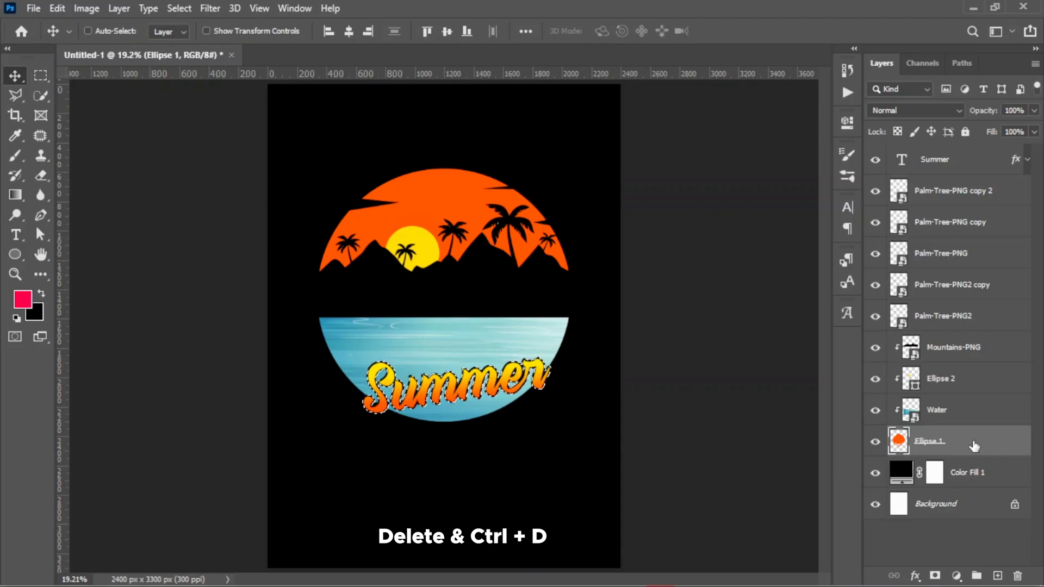
{"action": "key", "text": "ctrl+d"}
Duplicate the Summer text onto the upper edge of the orange circle and scale the copy to 55%
{"action": "left_click", "coordinate": [942, 169]}
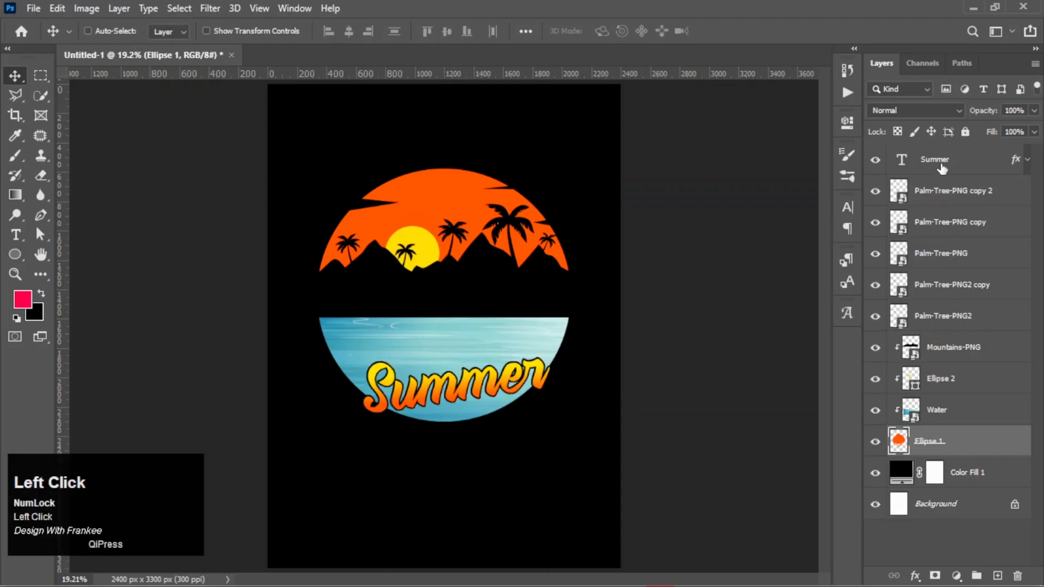
{"action": "left_click_drag", "start_coordinate": [460, 387], "coordinate": [435, 182]}
{"action": "key", "text": "ctrl+t"}
{"action": "left_click_drag", "start_coordinate": [558, 201], "coordinate": [512, 204]}
{"action": "mouse_move", "coordinate": [458, 175]}
{"action": "left_mouse_down"}
{"action": "mouse_move", "coordinate": [441, 177]}
{"action": "mouse_move", "coordinate": [442, 190]}
{"action": "mouse_move", "coordinate": [442, 177]}
{"action": "left_mouse_up"}
{"action": "double_click", "coordinate": [460, 179]}
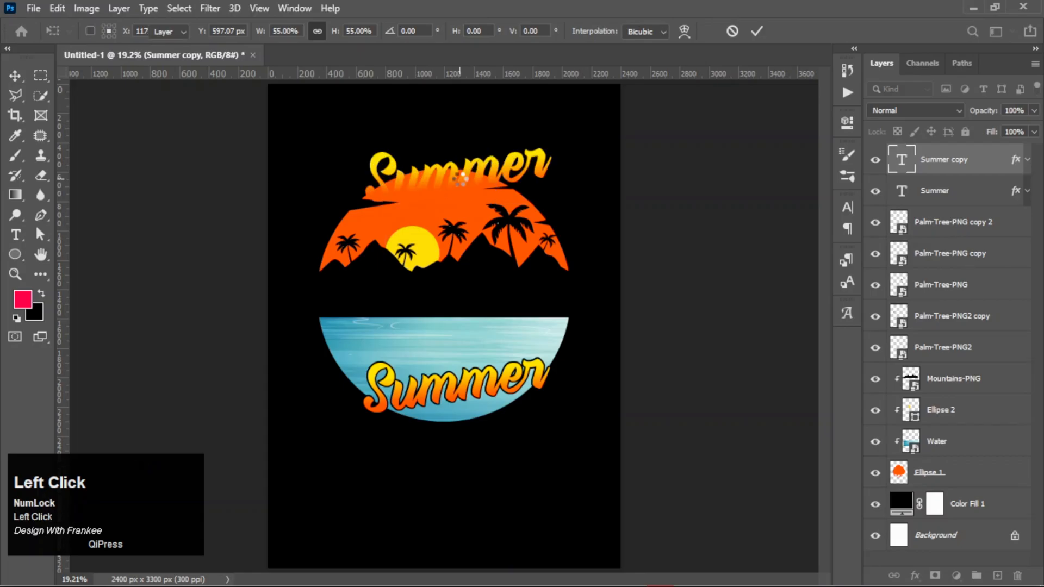
Change the wording of the small Summer copy above the circle to "Hello"
{"action": "double_click", "coordinate": [900, 170]}
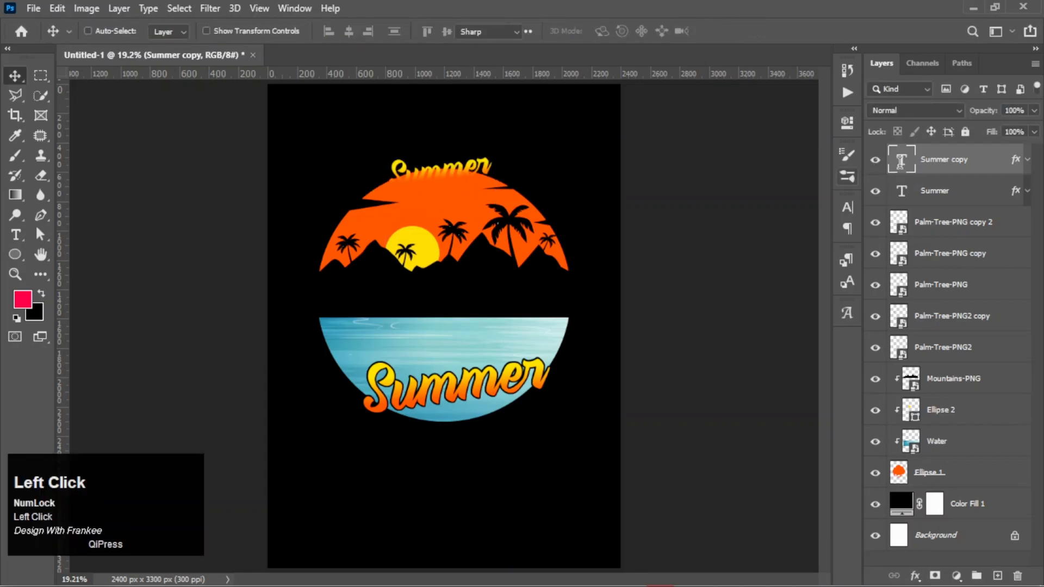
{"action": "type", "text": "H"}
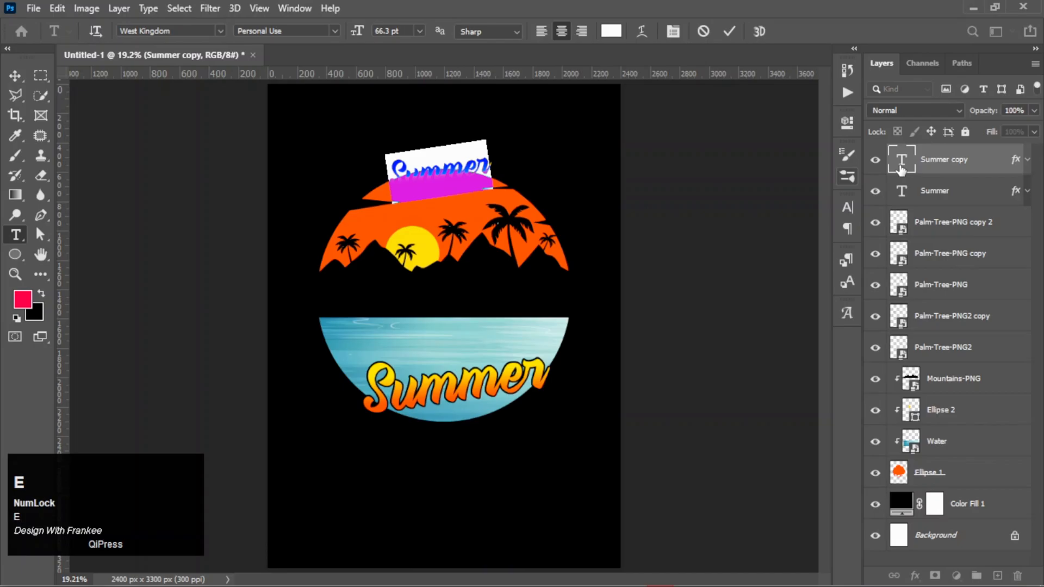
{"action": "type", "text": "ello"}
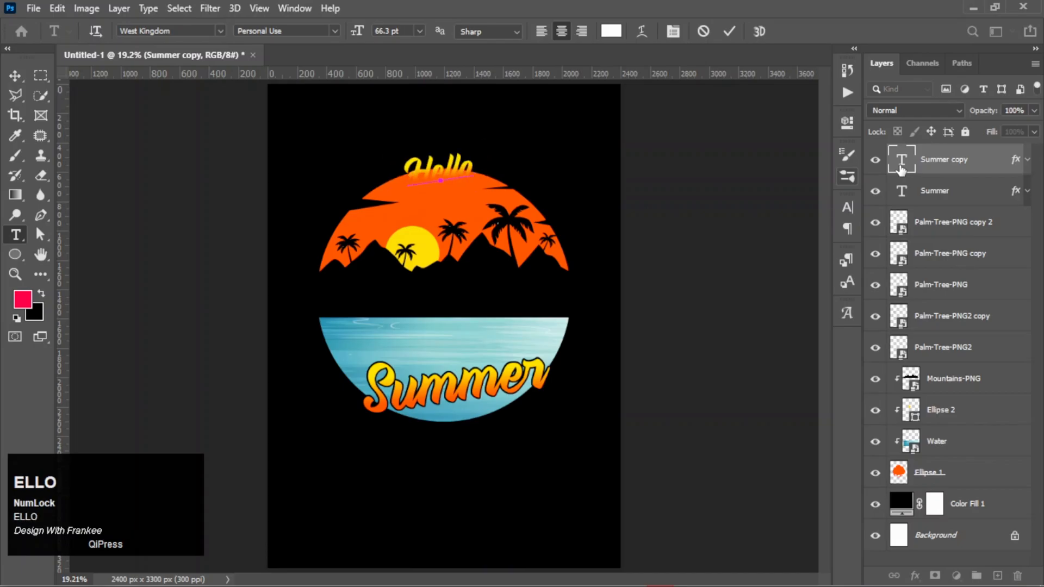
{"action": "left_click", "coordinate": [729, 31]}
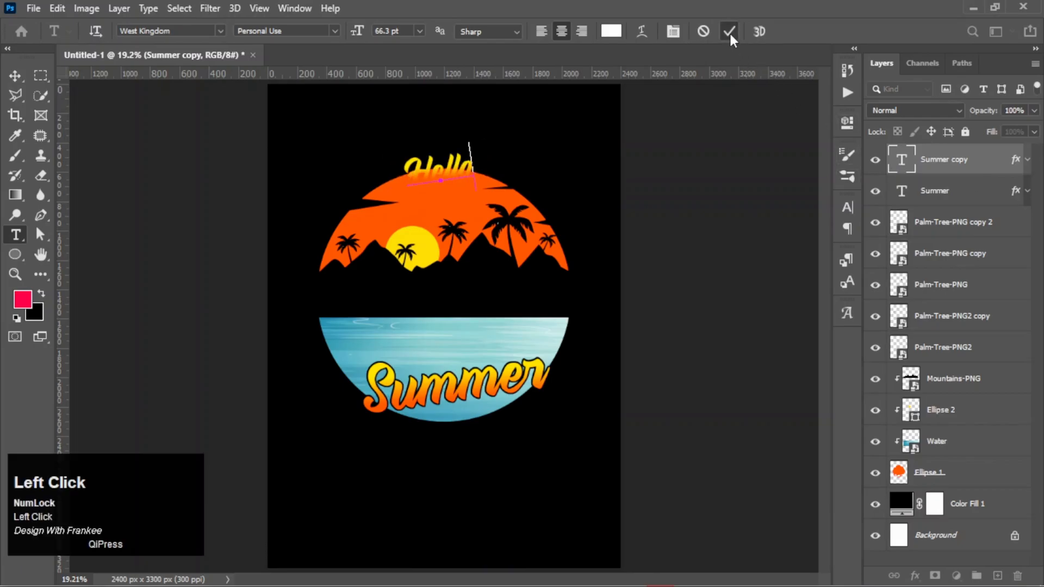
Remove the layer effects from the Hello text
{"action": "left_click", "coordinate": [1024, 167]}
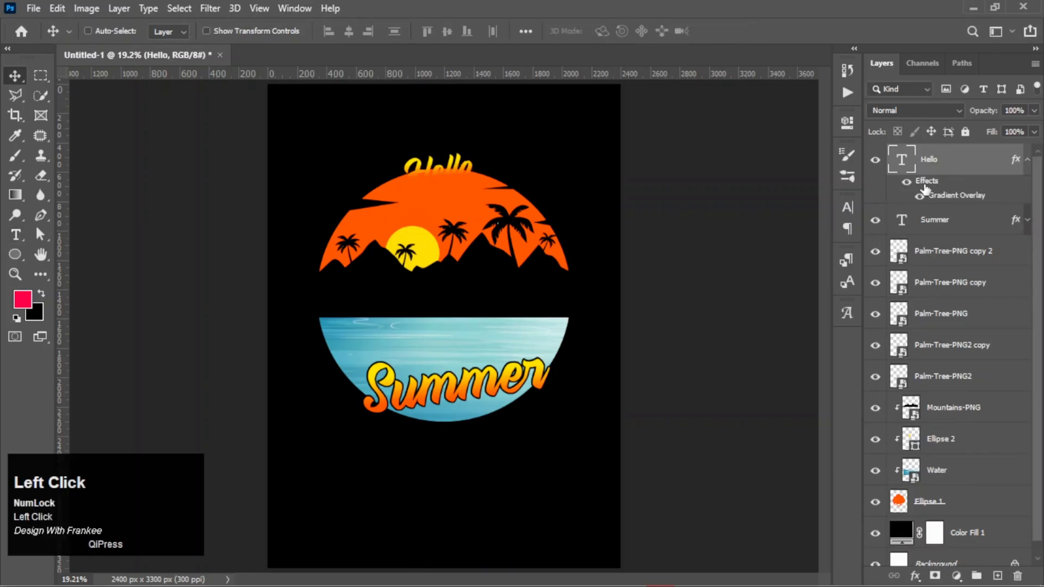
{"action": "left_click_drag", "start_coordinate": [924, 185], "coordinate": [1017, 576]}
{"action": "scroll", "coordinate": [958, 278], "scroll_direction": "up", "scroll_amount": 2}
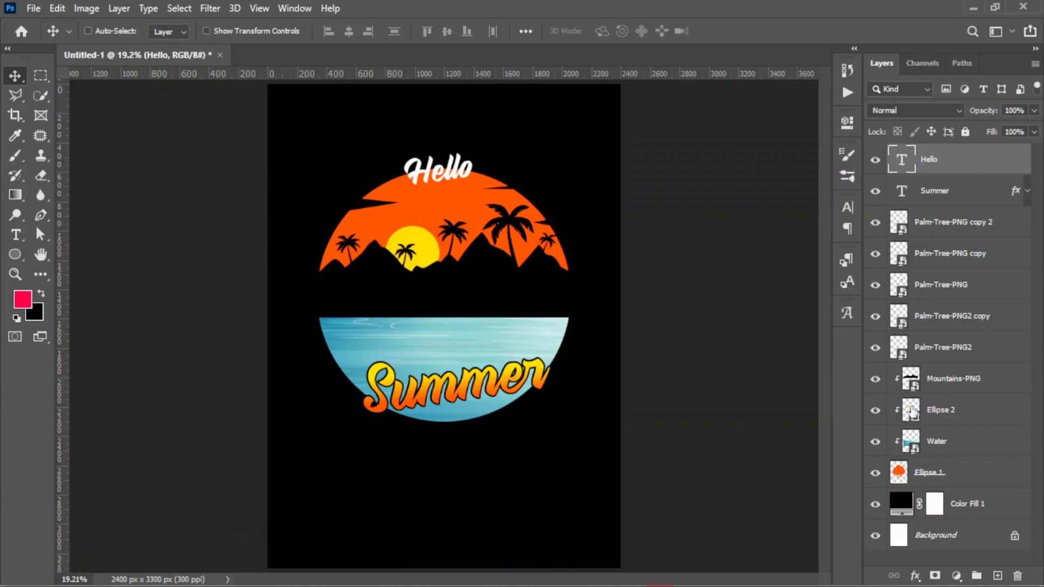
Add a Stroke with Gradient fill type to the Hello text and set the gradient's starting colour stop to ff5a00
{"action": "left_click", "coordinate": [918, 574]}
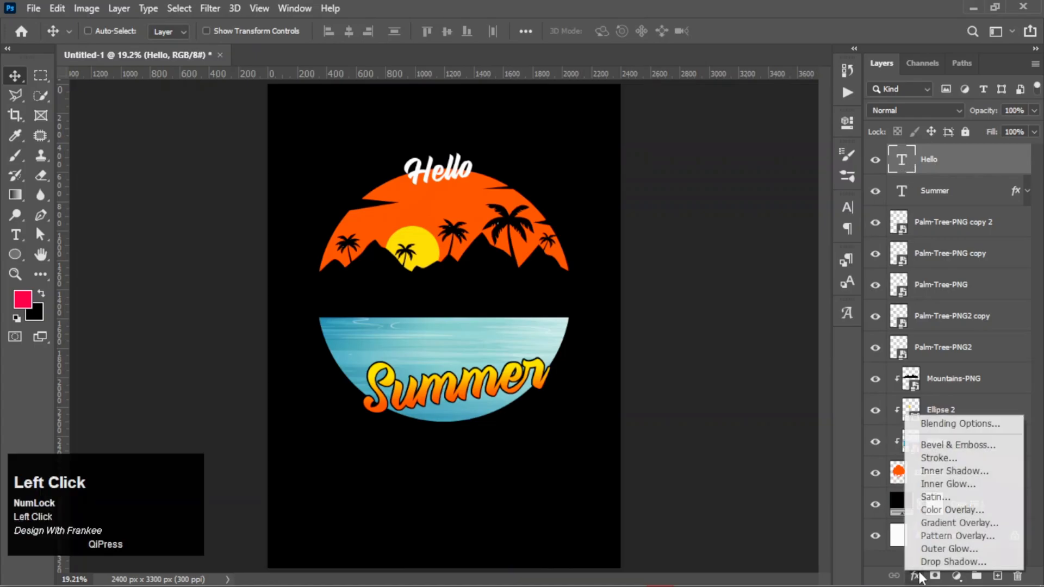
{"action": "left_click", "coordinate": [928, 459]}
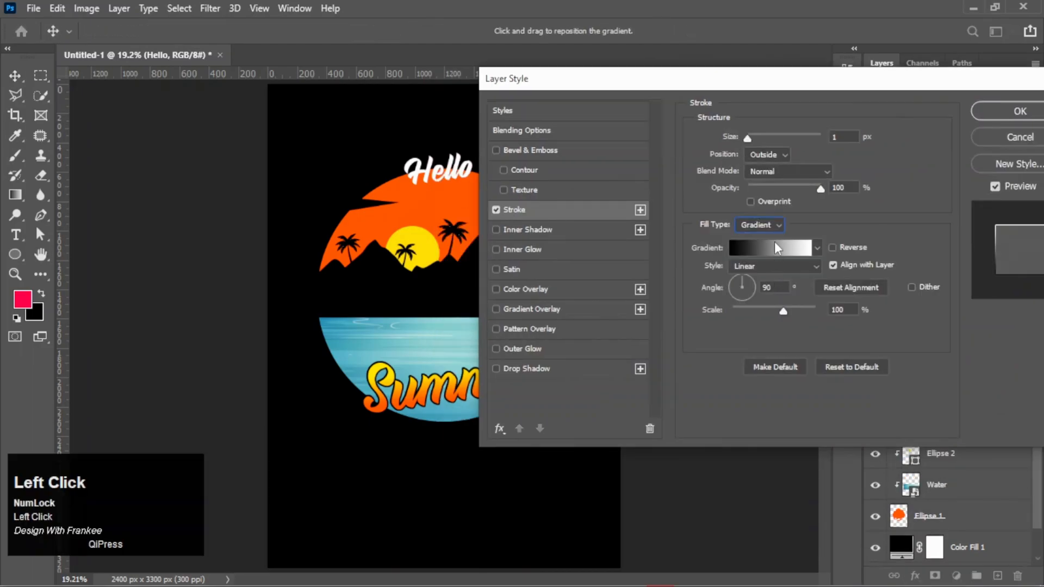
{"action": "left_click", "coordinate": [793, 258]}
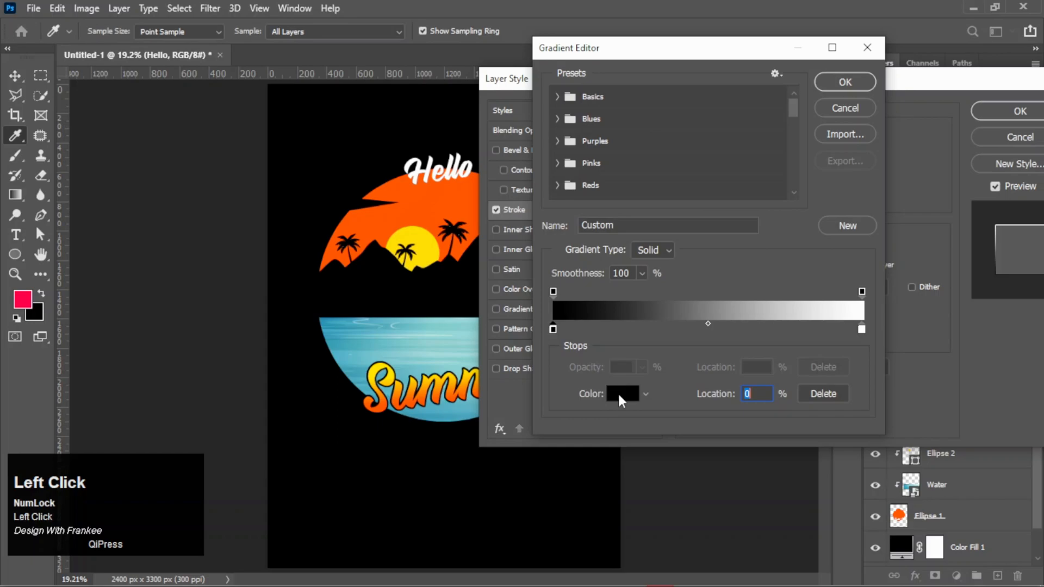
{"action": "left_click", "coordinate": [617, 392]}
{"action": "type", "text": "ff5a00"}
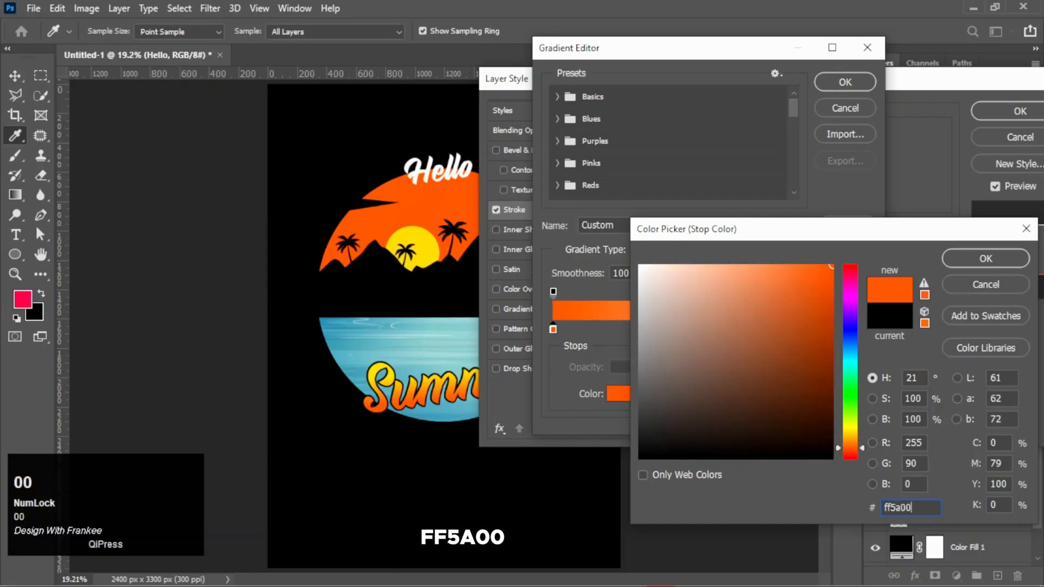
{"action": "left_click", "coordinate": [973, 259]}
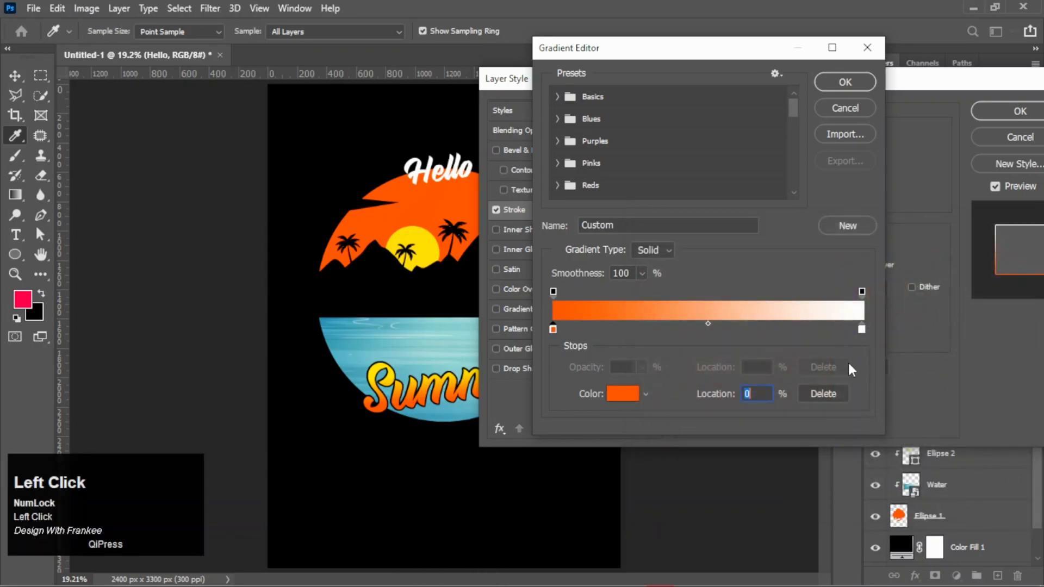
Set the ending colour stop of the Hello stroke gradient to ffde00 and accept the gradient
{"action": "left_click", "coordinate": [861, 331]}
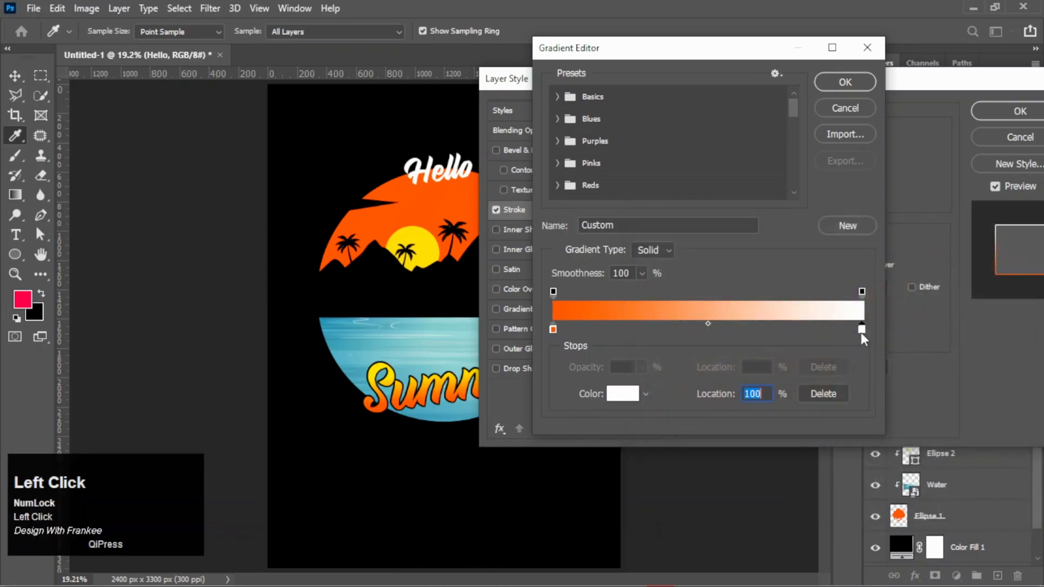
{"action": "left_click", "coordinate": [621, 396]}
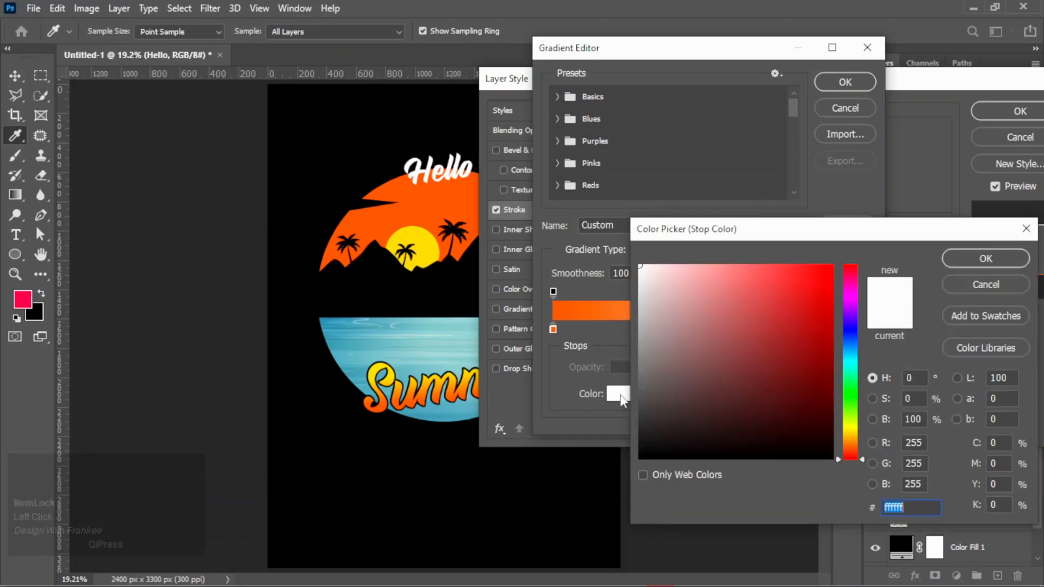
{"action": "type", "text": "ffd"}
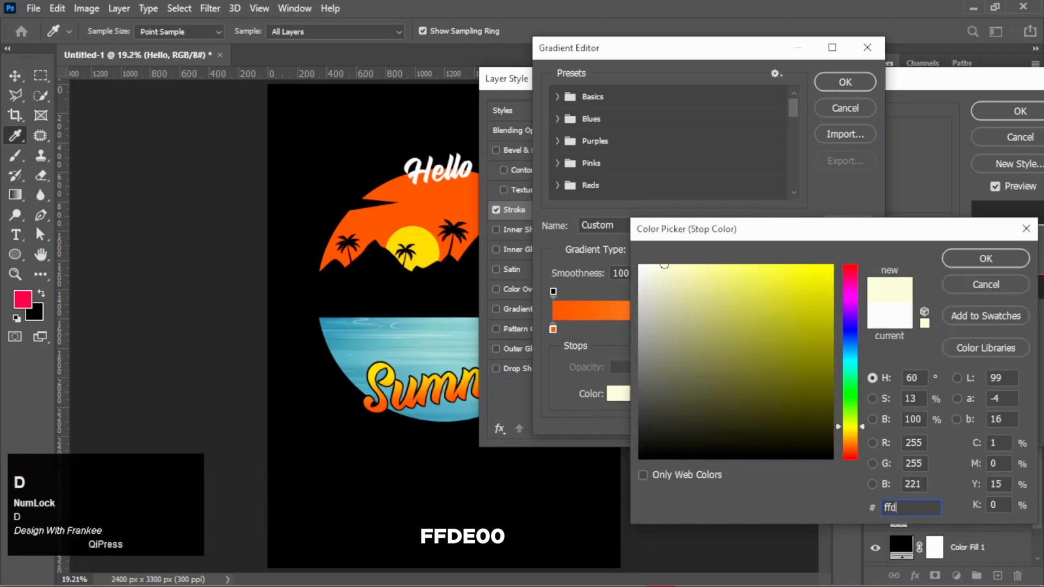
{"action": "type", "text": "e00"}
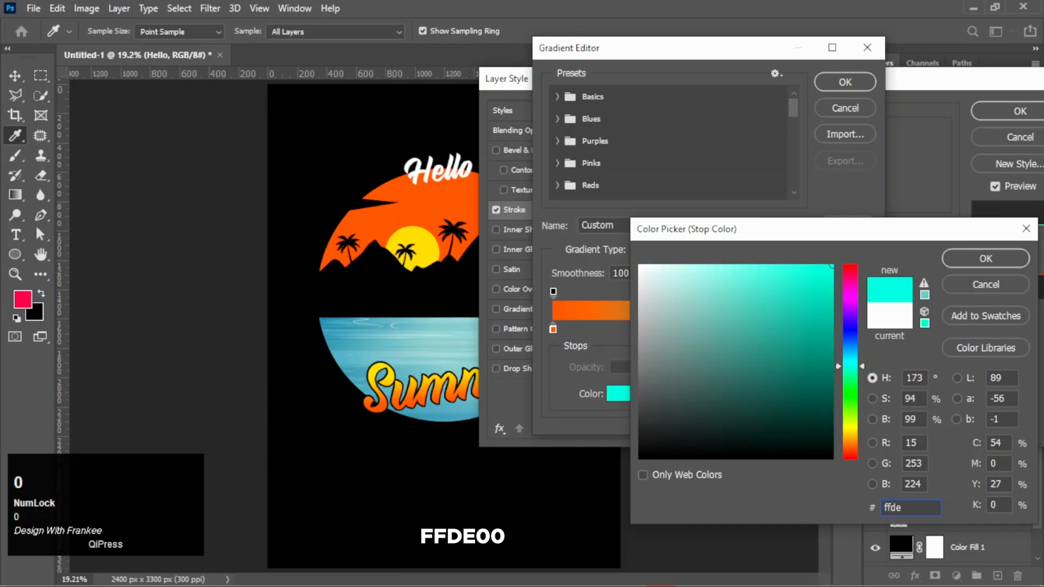
{"action": "left_click", "coordinate": [963, 263]}
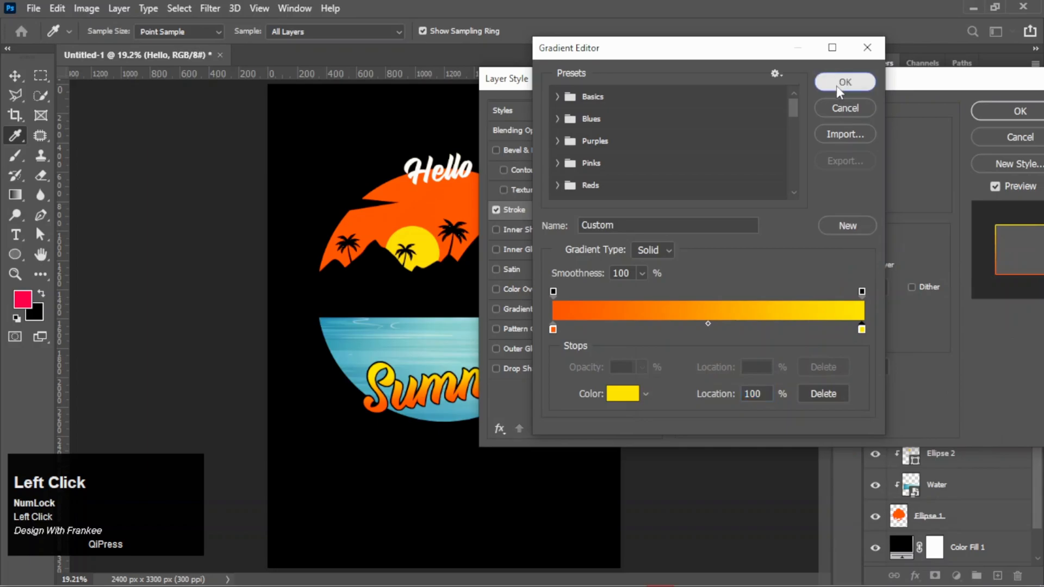
{"action": "left_click", "coordinate": [839, 82]}
Set the Hello stroke size to 10 px, apply the layer style and collapse the layer's effects list
{"action": "left_click_drag", "start_coordinate": [748, 140], "coordinate": [754, 139]}
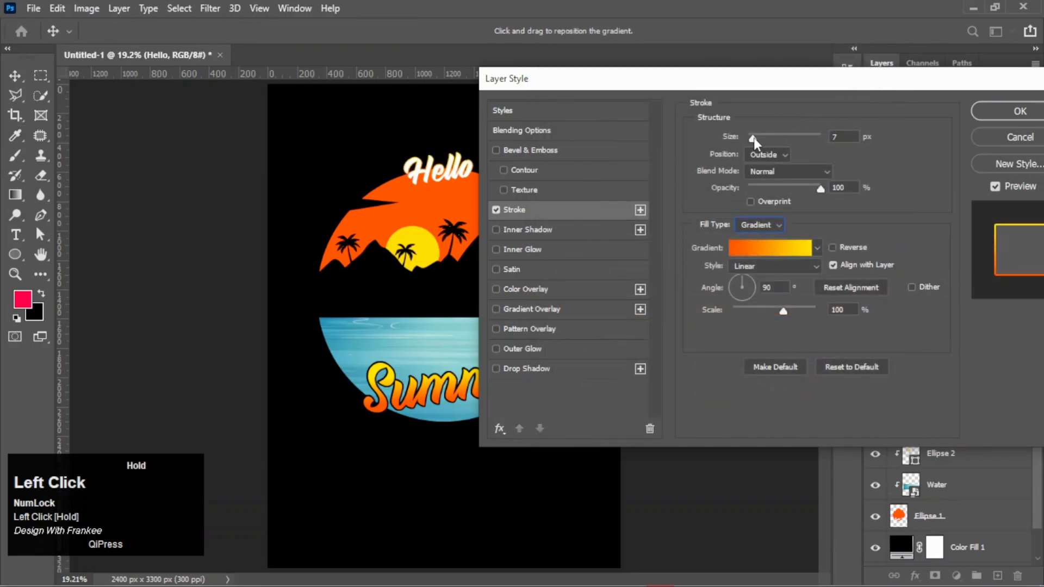
{"action": "left_click", "coordinate": [834, 137]}
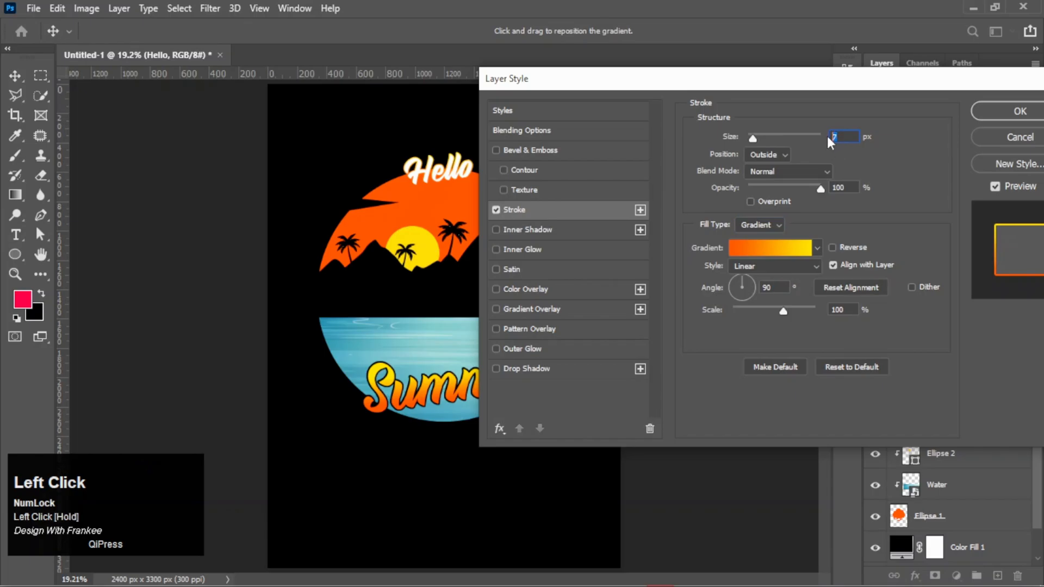
{"action": "type", "text": "10"}
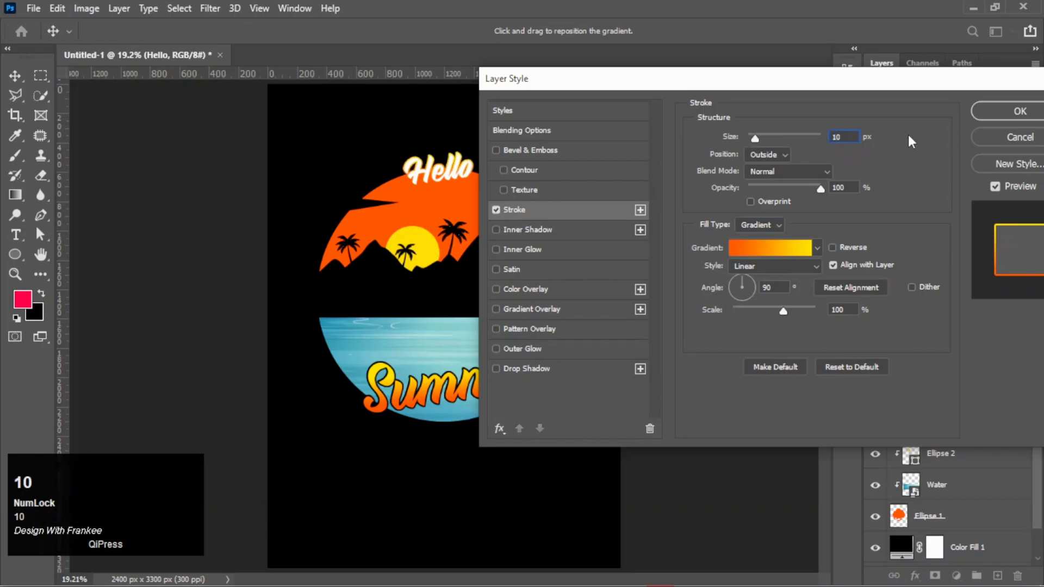
{"action": "left_click", "coordinate": [993, 111]}
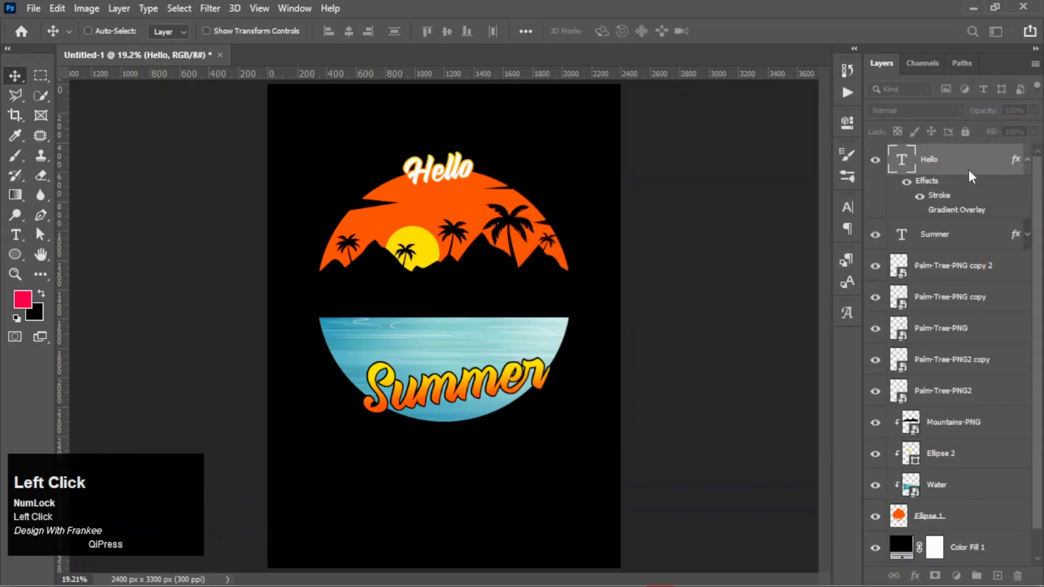
{"action": "left_click", "coordinate": [1026, 160]}
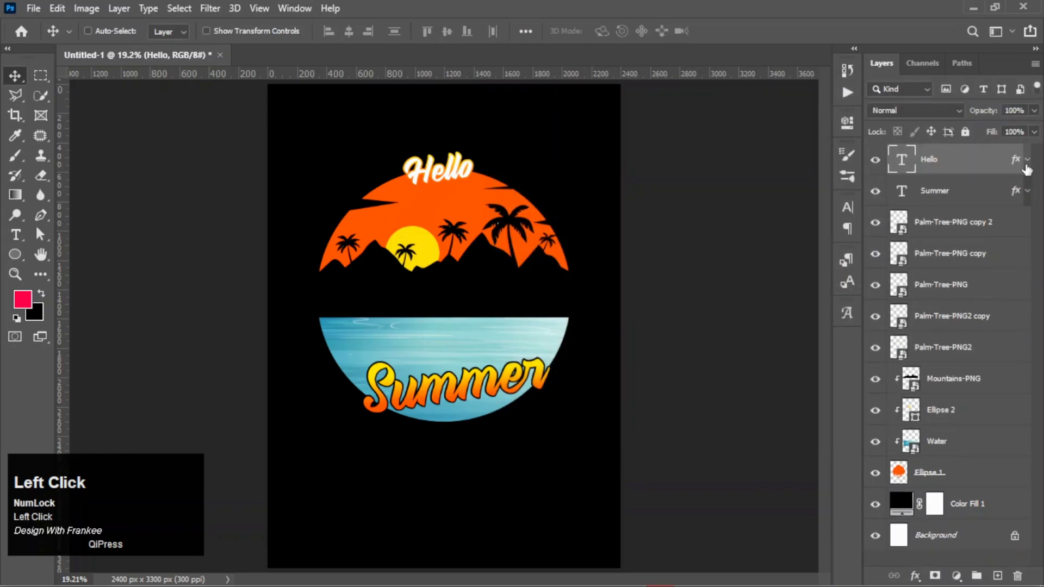
Load the Hello lettering's outline as a selection and expand it by 10 pixels
{"action": "left_click", "coordinate": [903, 167], "text": "ctrl"}
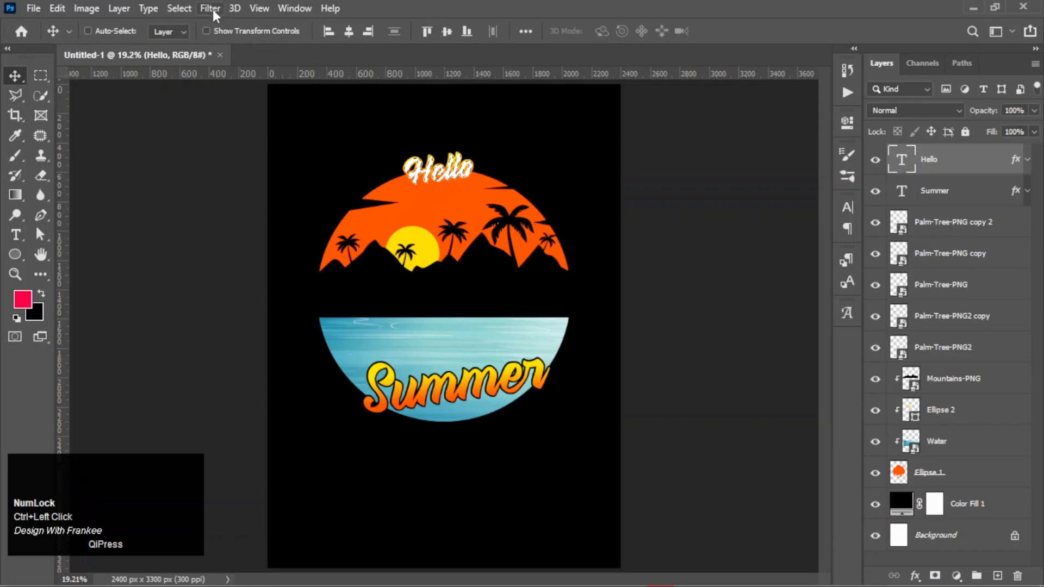
{"action": "left_click", "coordinate": [178, 7]}
{"action": "mouse_move", "coordinate": [235, 224]}
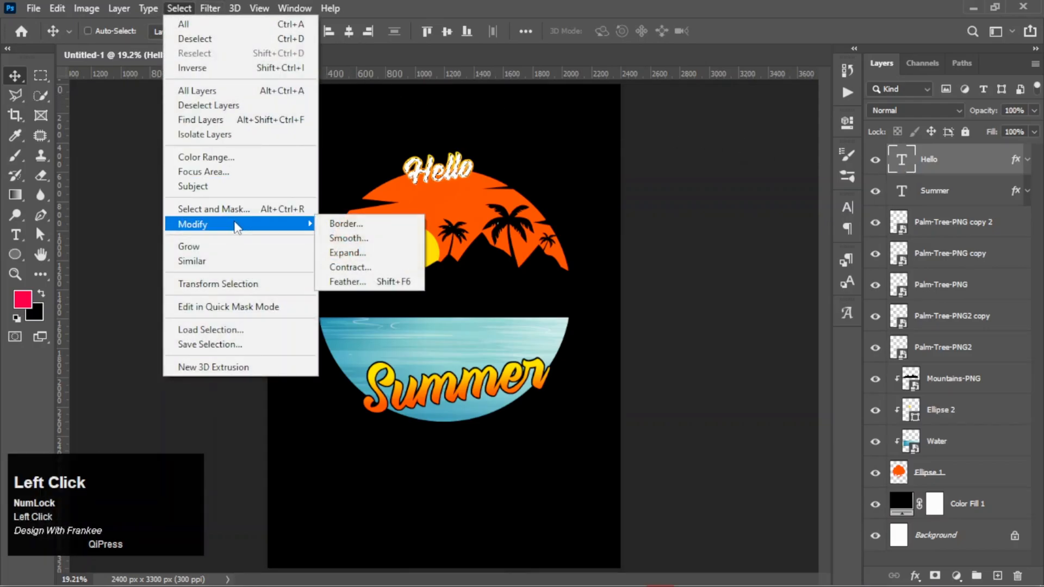
{"action": "left_click", "coordinate": [348, 252]}
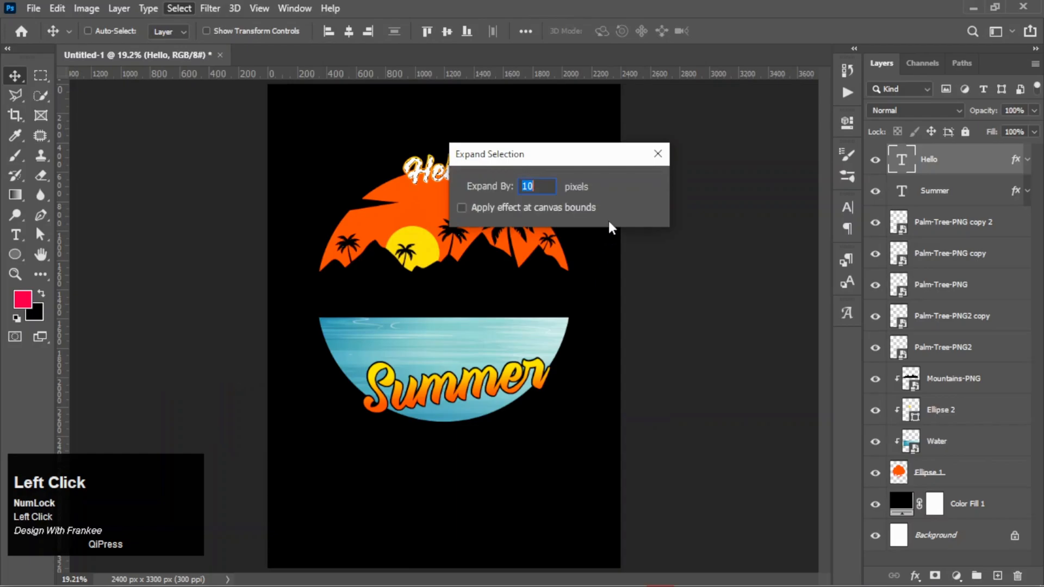
{"action": "left_click", "coordinate": [624, 182]}
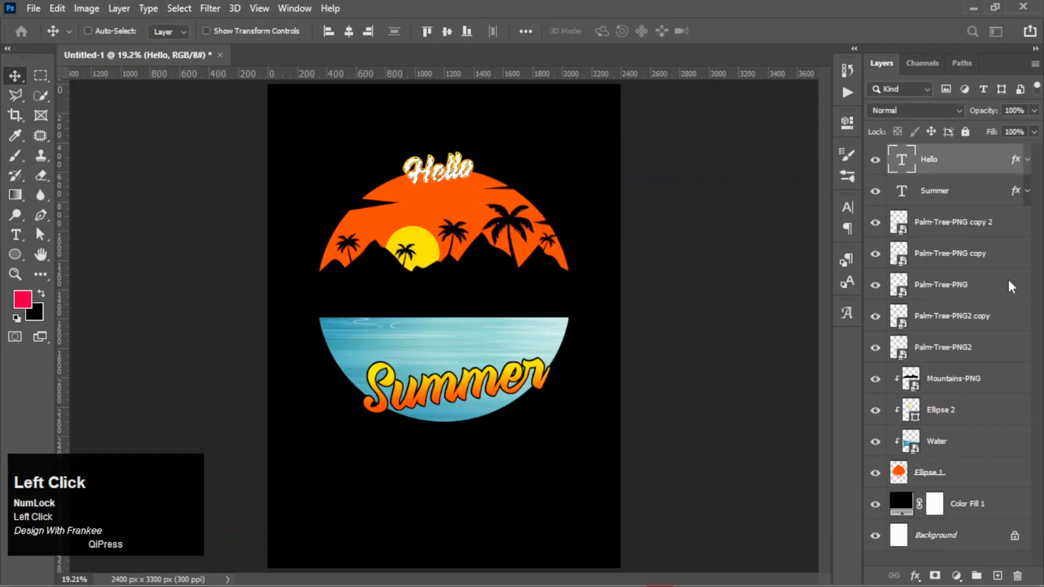
Delete the selected Hello-shaped area from the Ellipse 1 layer, deselect, and check the cutout by hiding and reshowing the Hello text
{"action": "scroll", "coordinate": [996, 278], "scroll_direction": "down", "scroll_amount": 1}
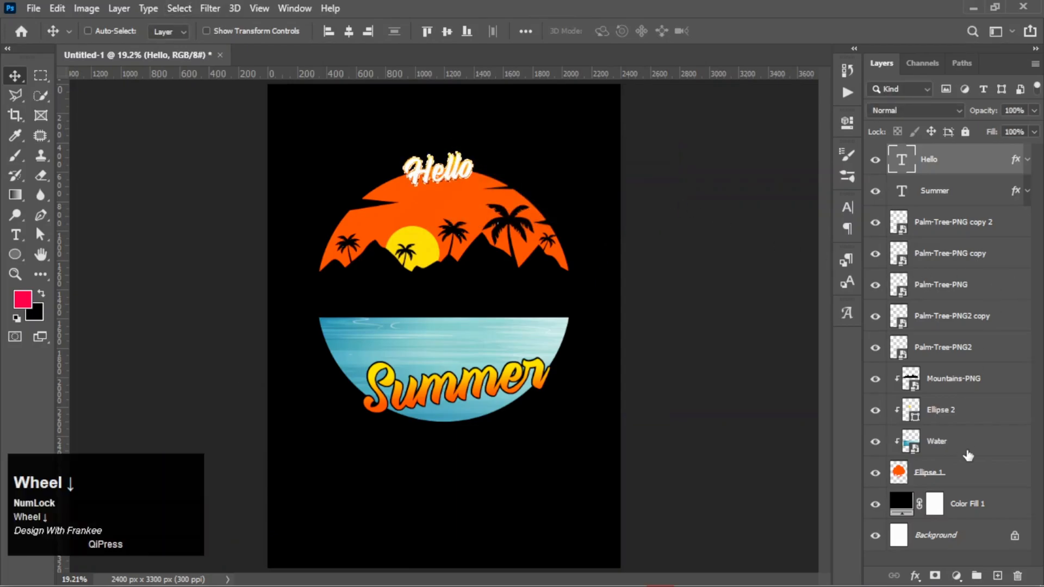
{"action": "left_click", "coordinate": [966, 473]}
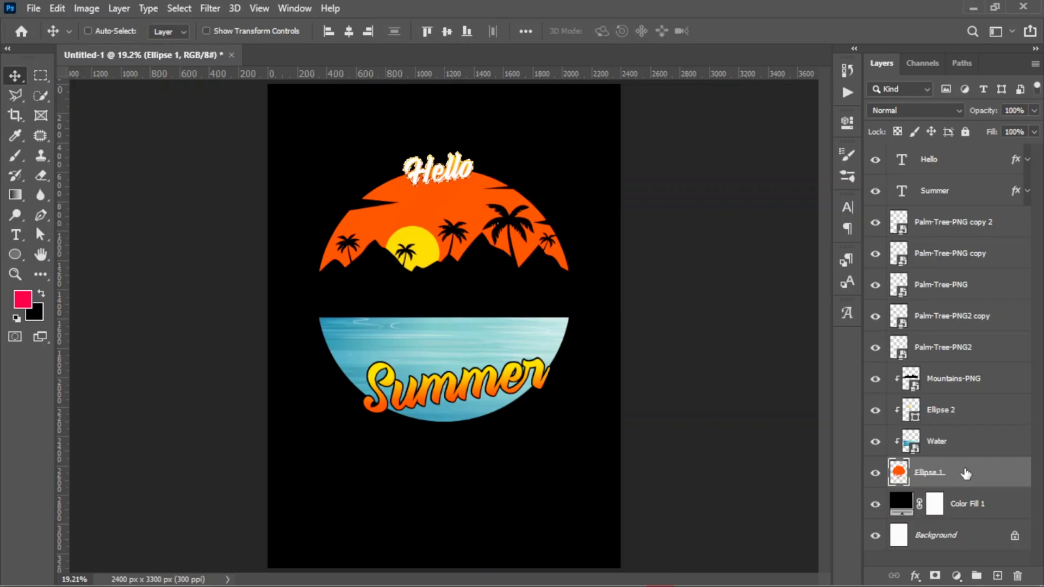
{"action": "key", "text": "ctrl+d"}
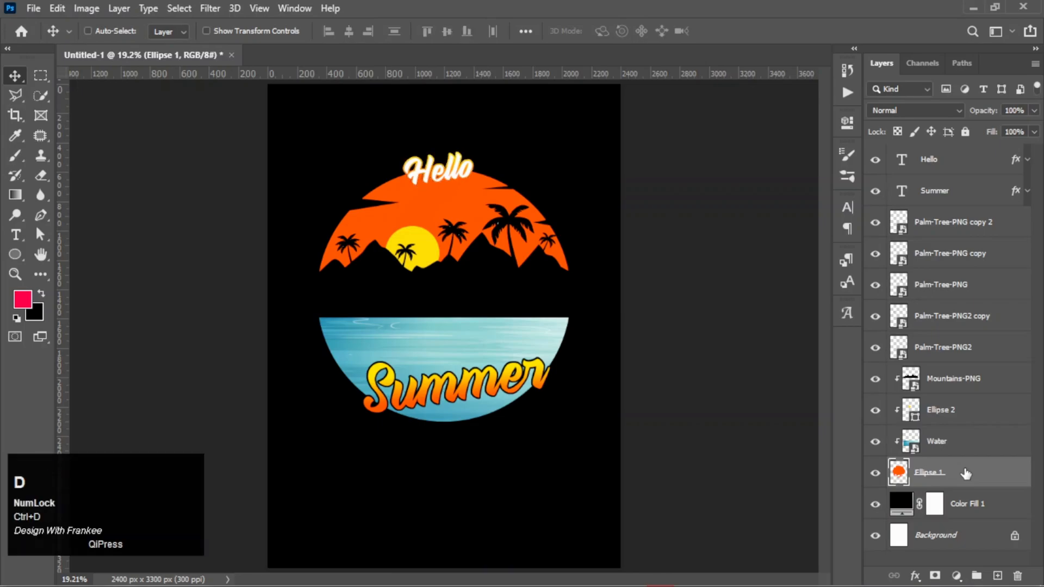
{"action": "left_click", "coordinate": [927, 162]}
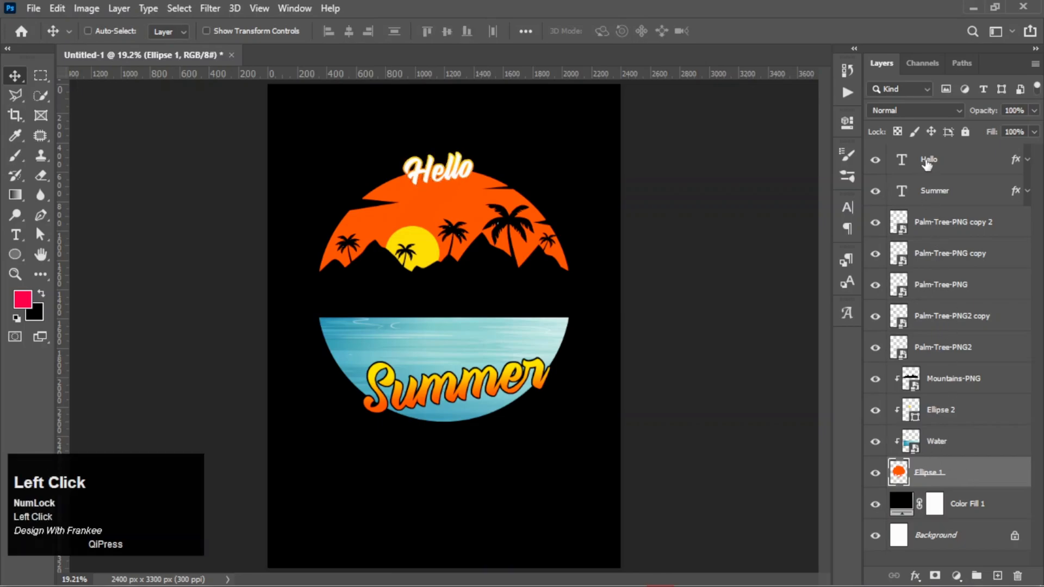
{"action": "left_click", "coordinate": [875, 163]}
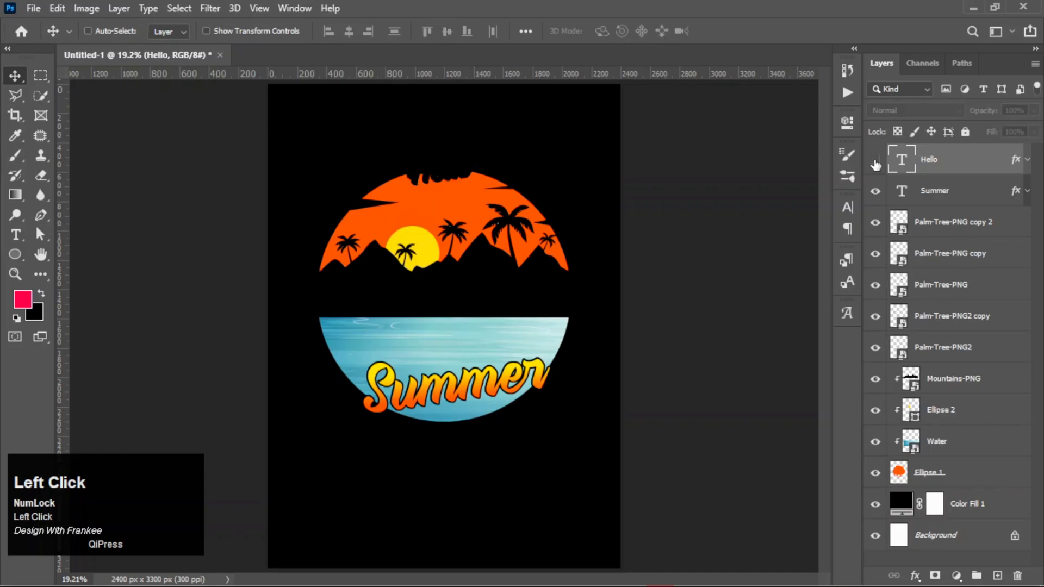
{"action": "left_click", "coordinate": [875, 162]}
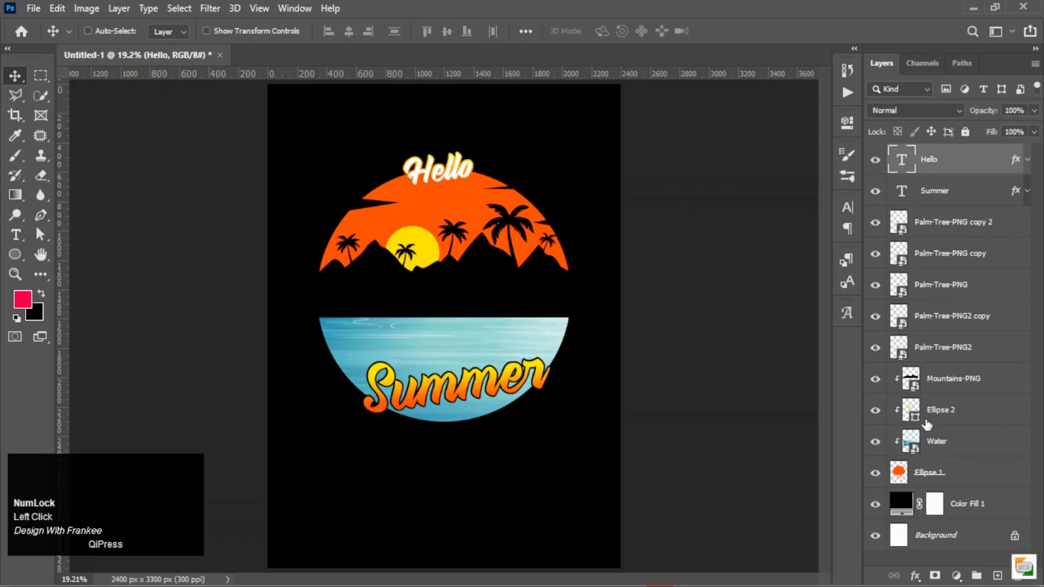
Group all layers from Hello down to Ellipse 1 and toggle the group's visibility to check its contents
{"action": "left_click", "coordinate": [962, 476], "text": "shift"}
{"action": "key", "text": "ctrl+g"}
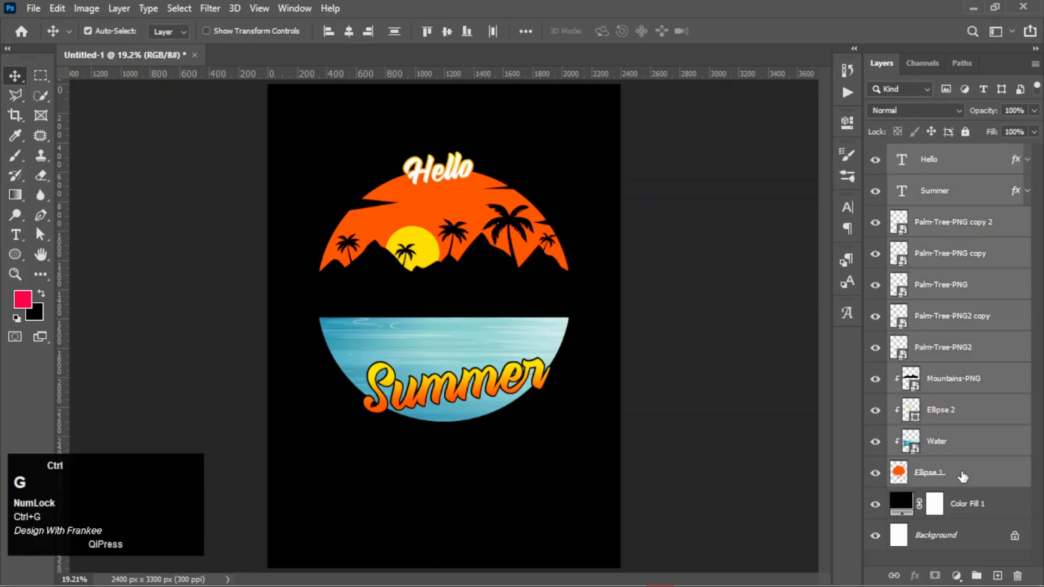
{"action": "left_click", "coordinate": [875, 155]}
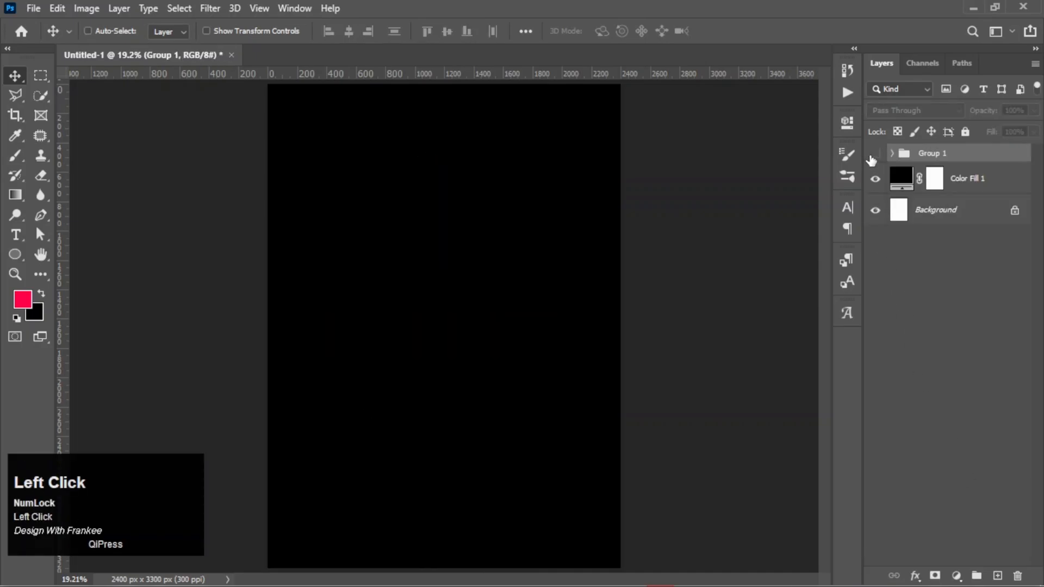
{"action": "left_click", "coordinate": [875, 155]}
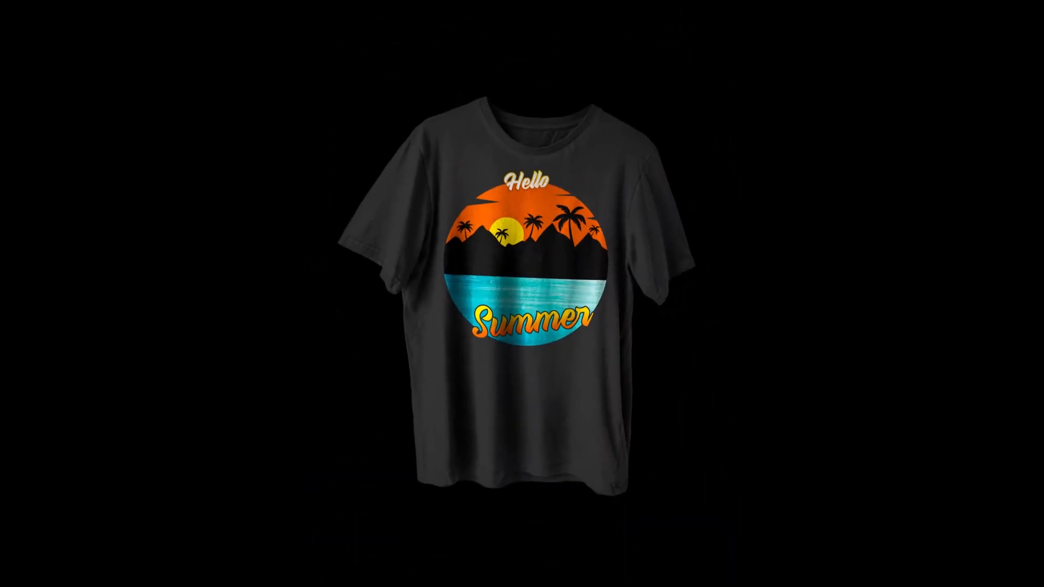